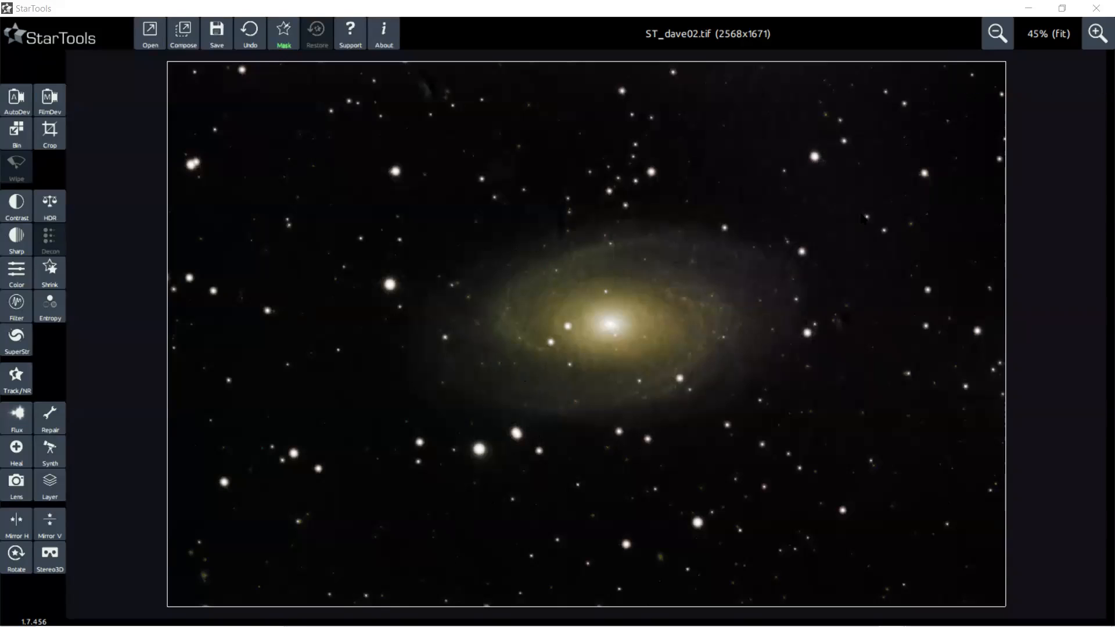
# Open Autosave.fits from the kevins folder as linear OSC/DSLR data with Bayer matrix and not white balanced, dismissing the stacking artifact notice
pyautogui.click(150, 33)
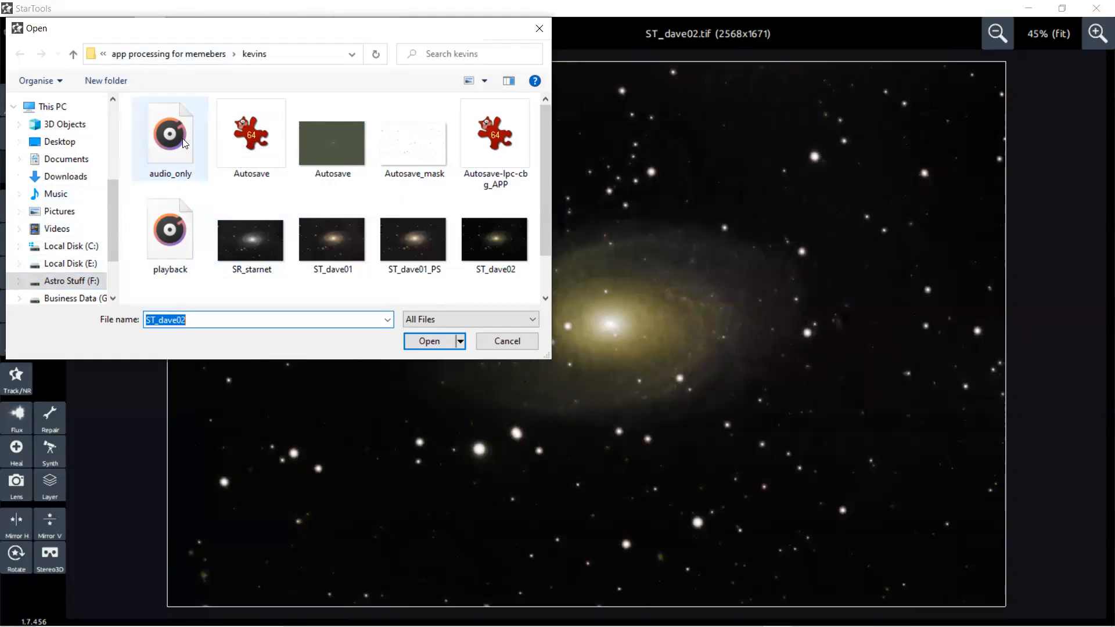
pyautogui.click(251, 149)
pyautogui.click(429, 341)
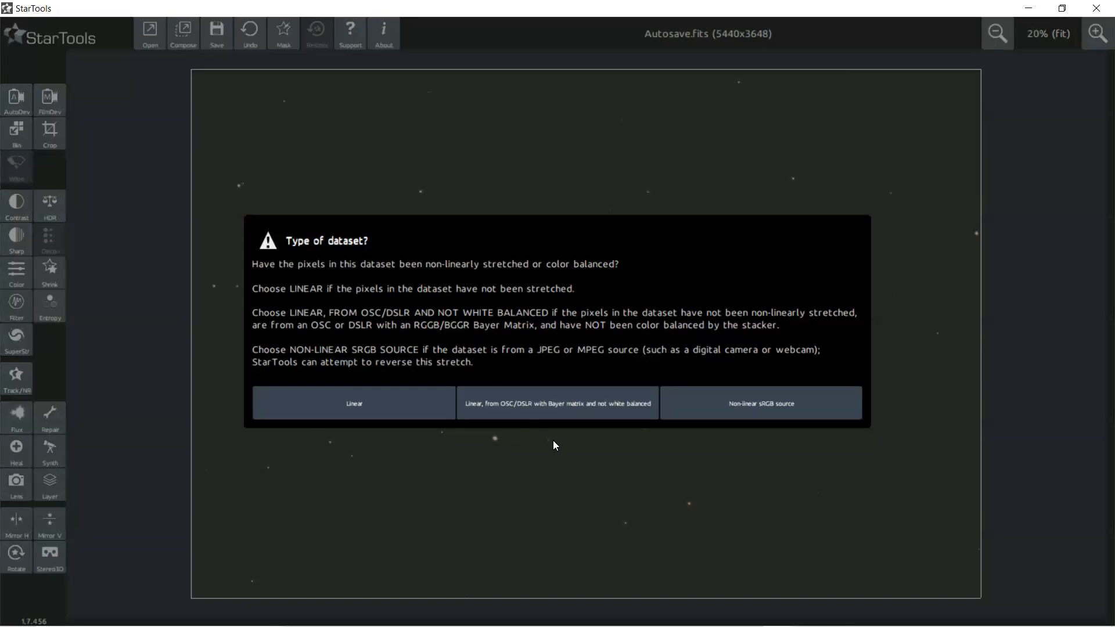
pyautogui.click(559, 410)
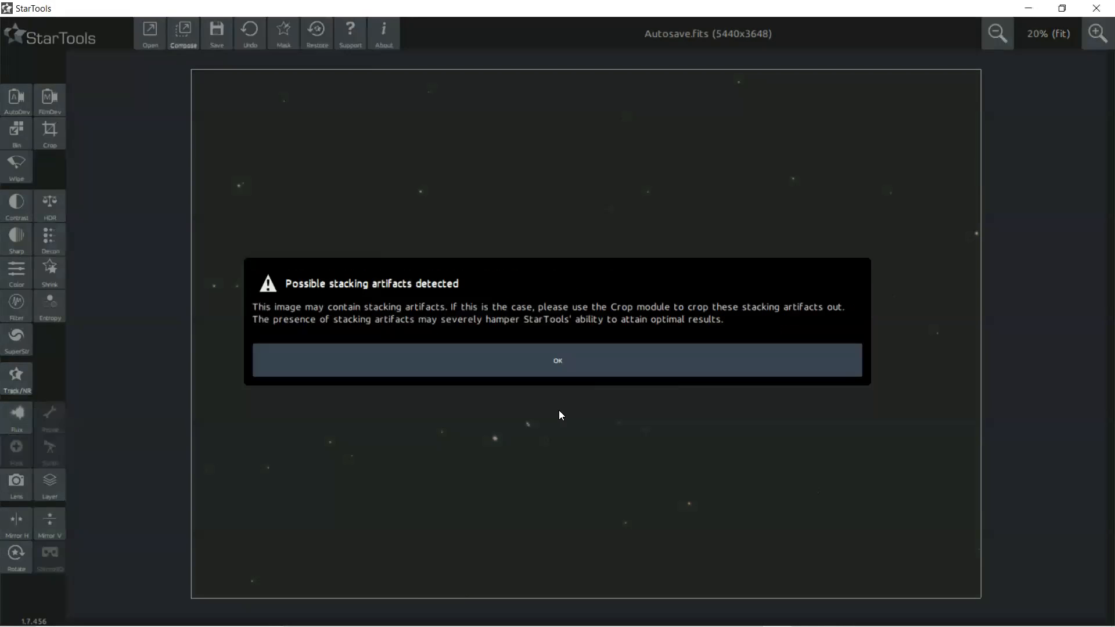
pyautogui.click(489, 367)
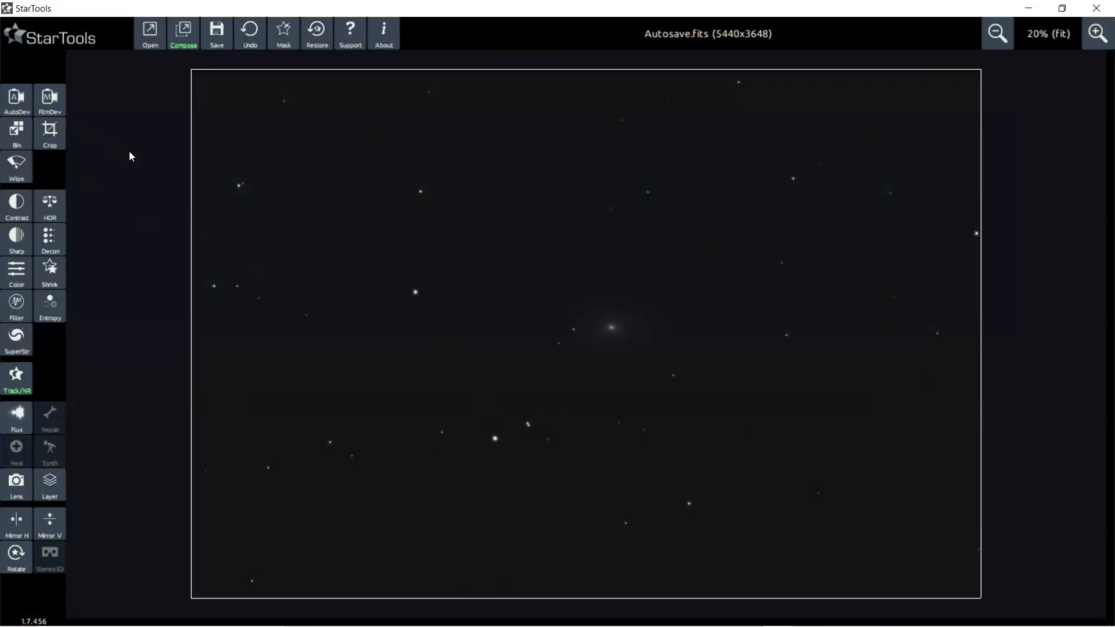
# Apply an Auto Develop stretch with default settings and bin the image down to 2720x1824
pyautogui.click(13, 100)
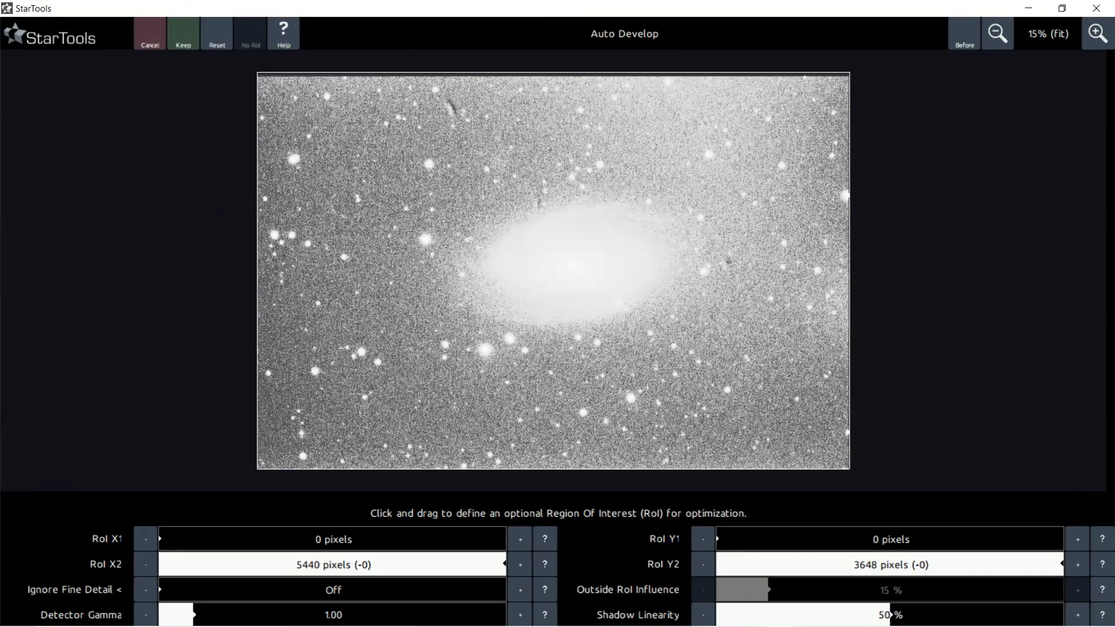
pyautogui.click(185, 46)
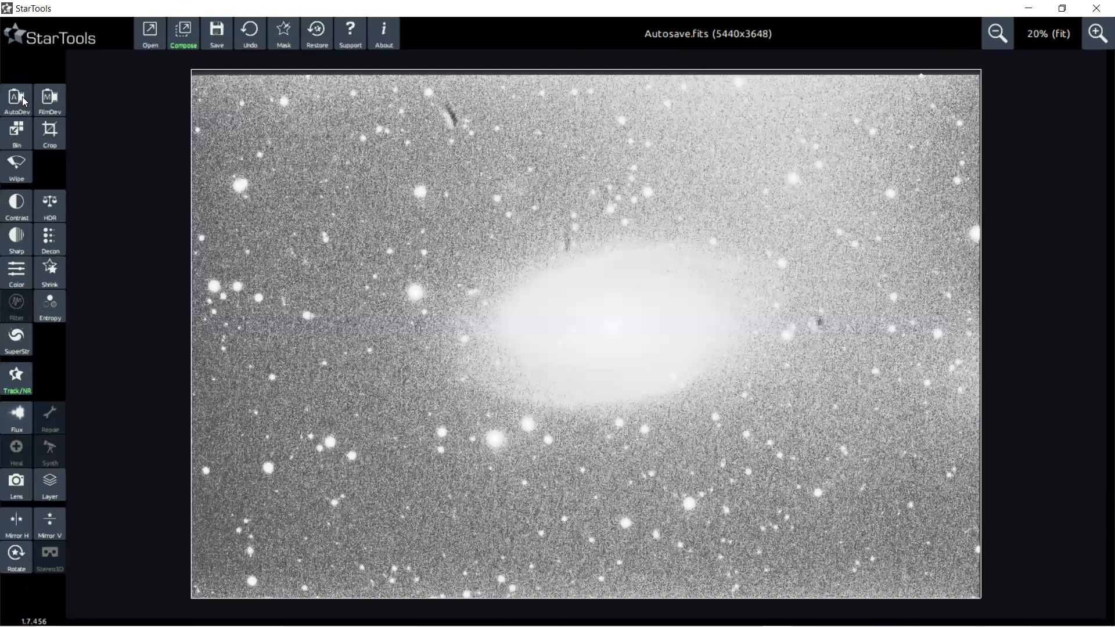
pyautogui.click(17, 133)
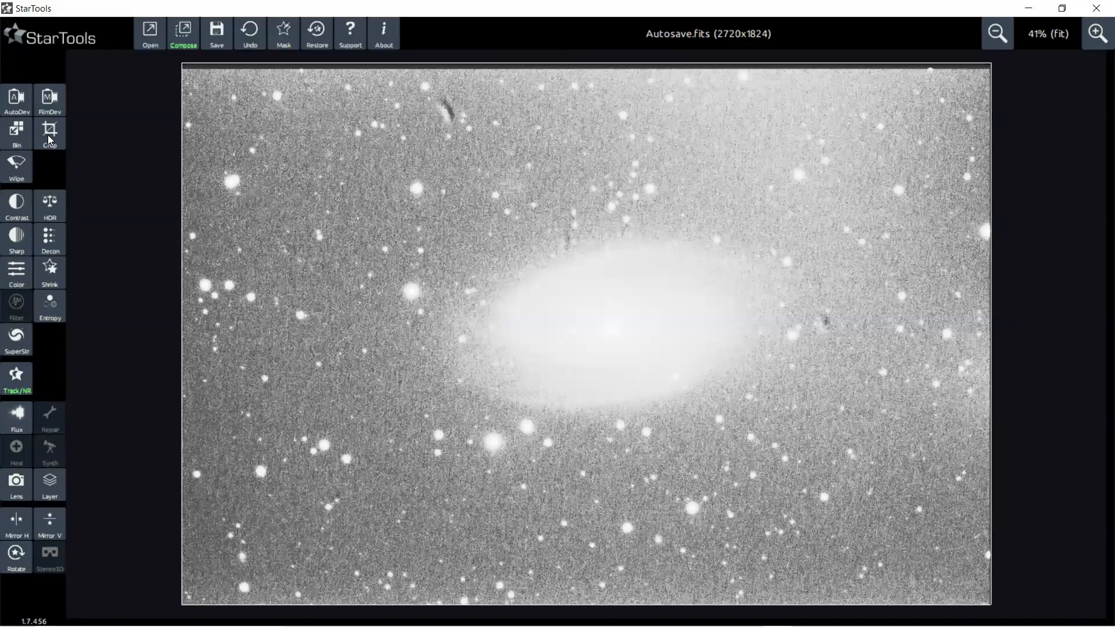
# Crop the stacking artifacts off the borders, keeping 2534 x 1645 pixels from X 119, Y 108 to X 2653, Y 1753
pyautogui.click(49, 135)
pyautogui.moveTo(211, 71); pyautogui.dragTo(880, 507)
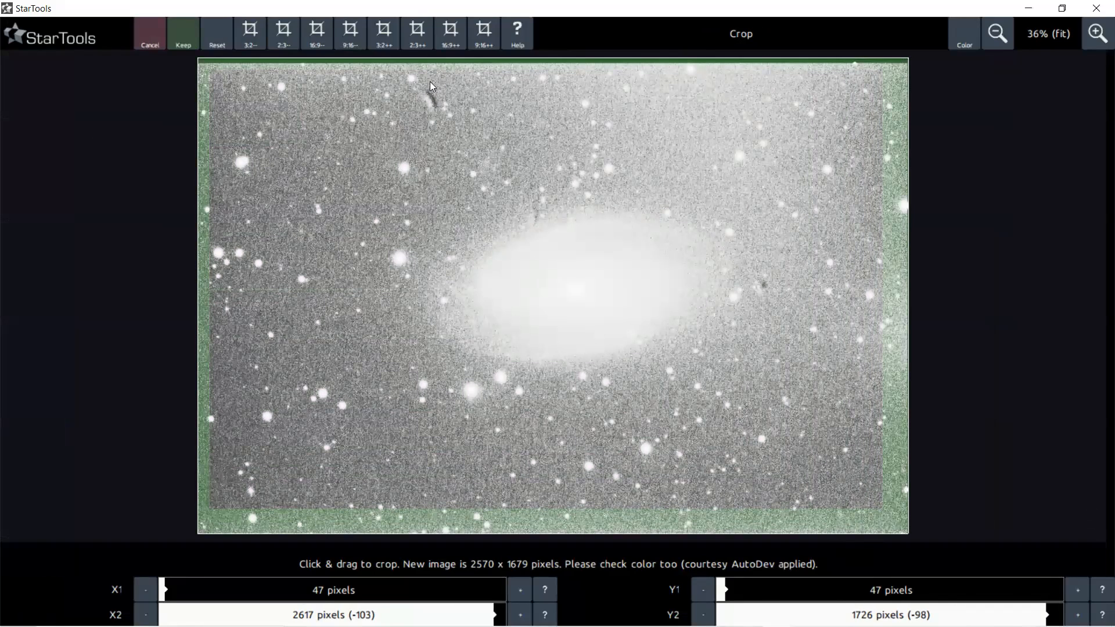
pyautogui.moveTo(228, 85); pyautogui.dragTo(891, 515)
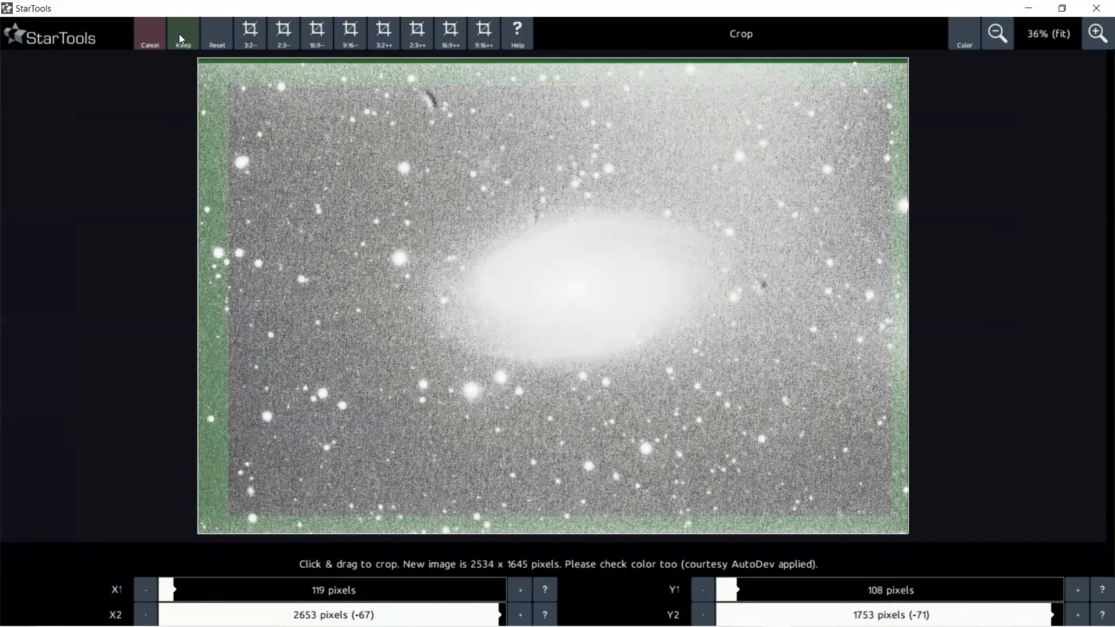
pyautogui.click(180, 36)
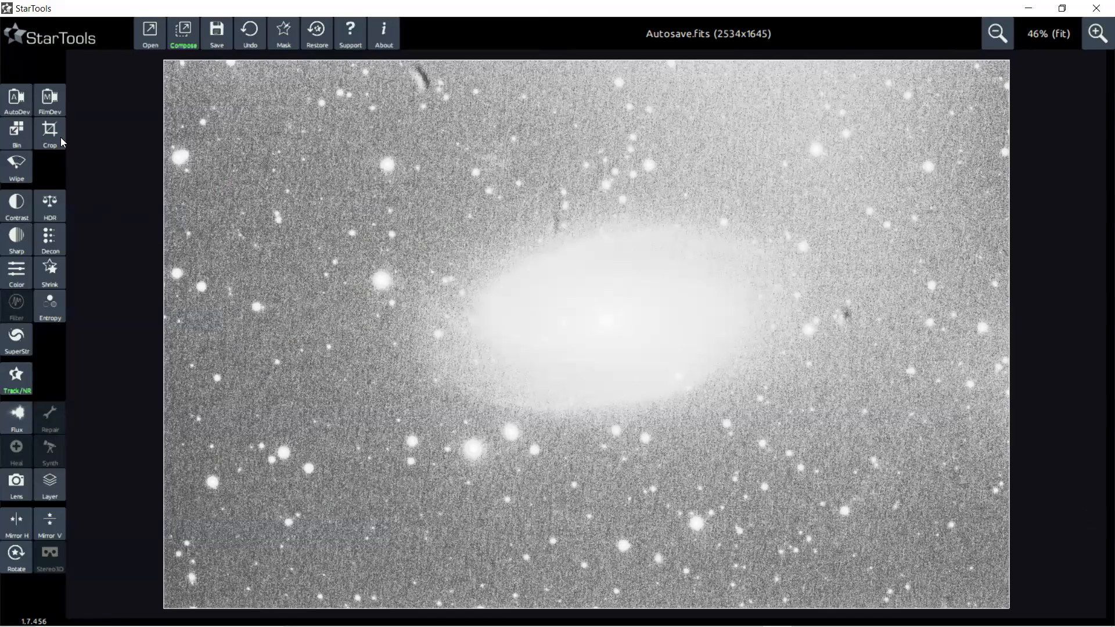
# Wipe the gradients with the Dark Anomaly Filter at 4 pixels, check the color view and keep the result
pyautogui.click(18, 174)
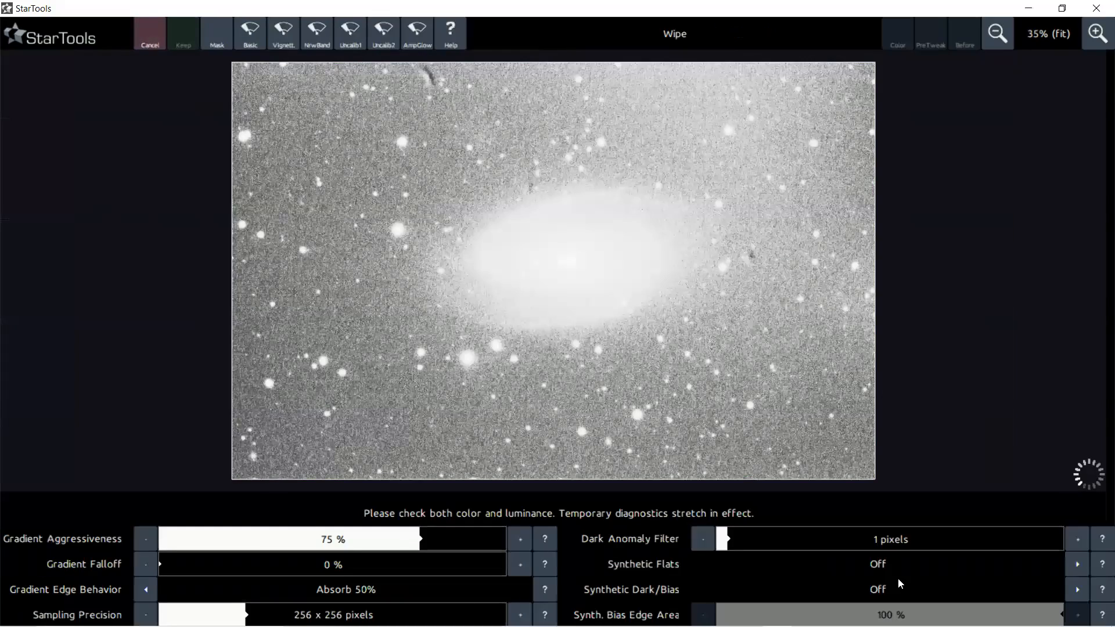
pyautogui.click(758, 538)
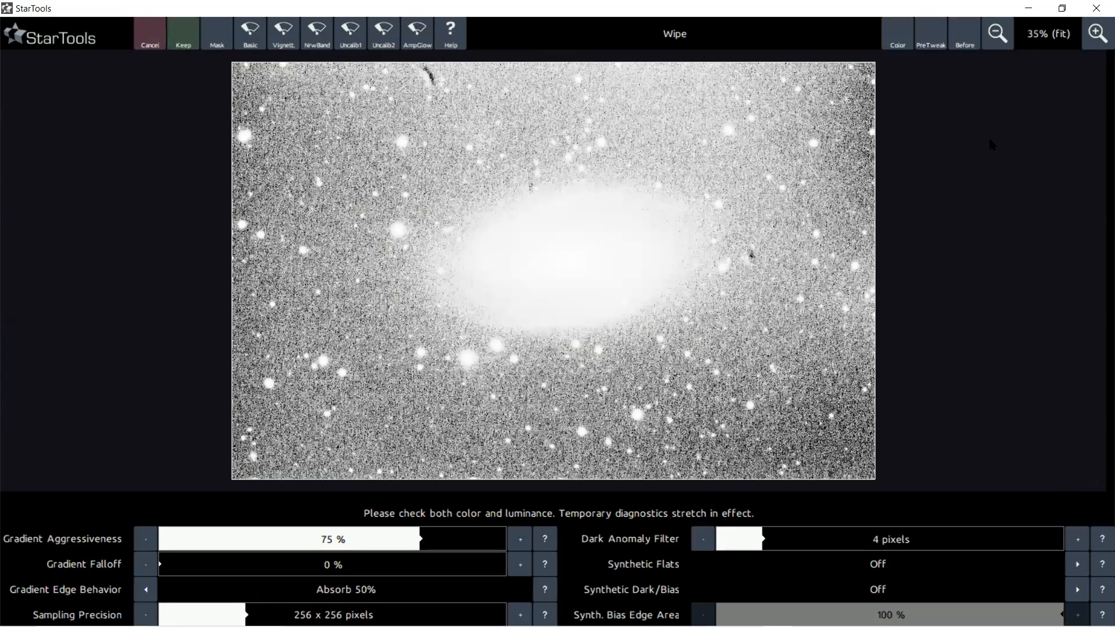
pyautogui.click(897, 45)
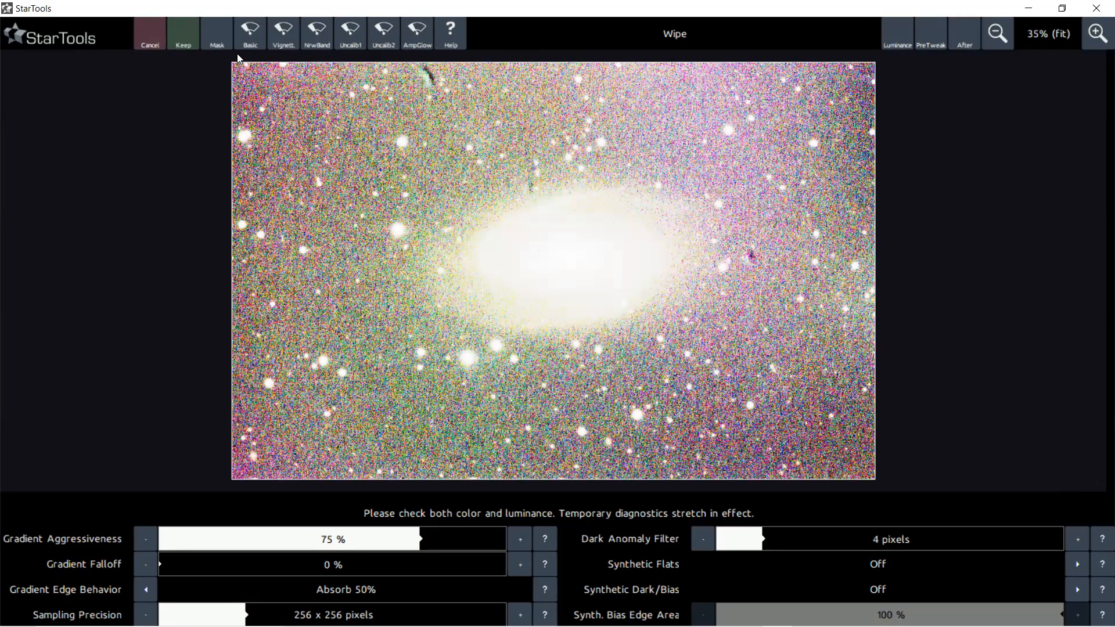
pyautogui.click(178, 39)
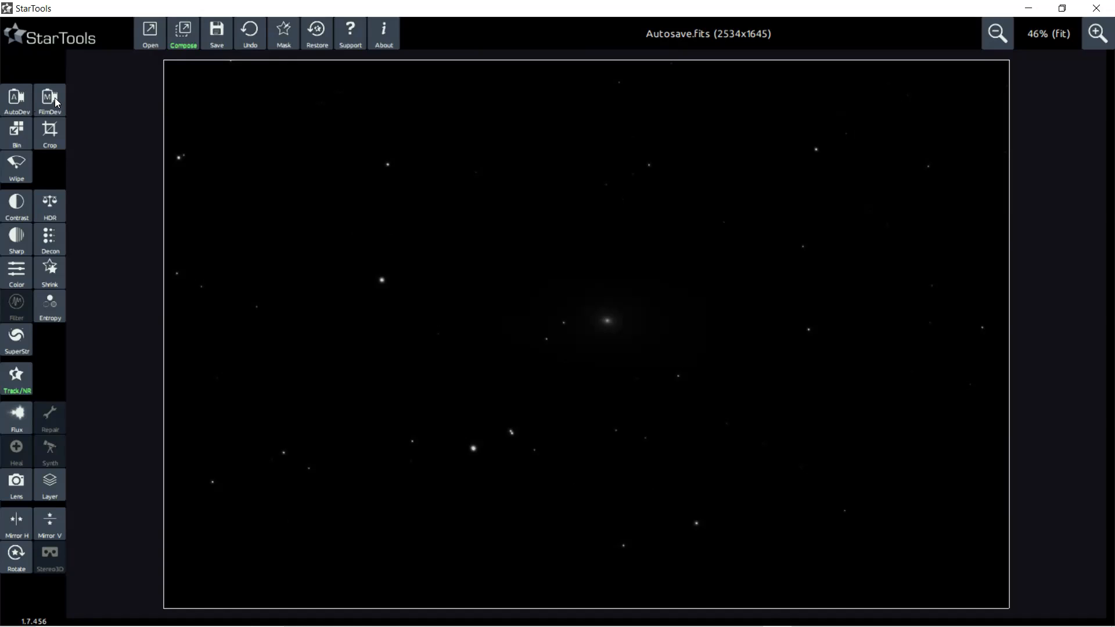
# Redo the global stretch with Film Development, homing in Digital Development to 87.49 %
pyautogui.click(50, 113)
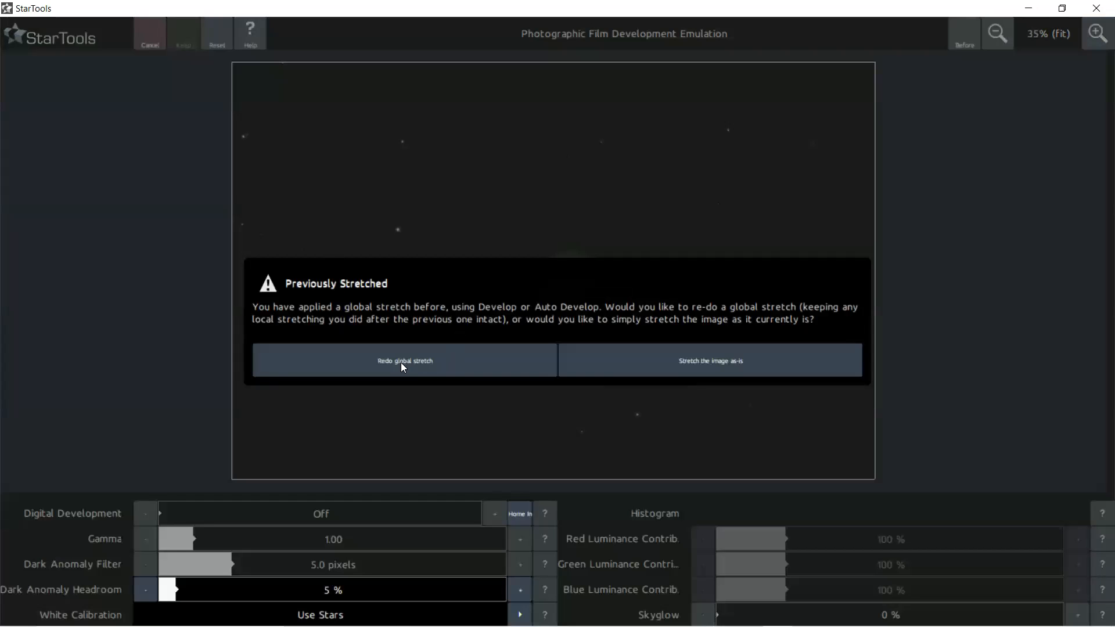
pyautogui.click(374, 364)
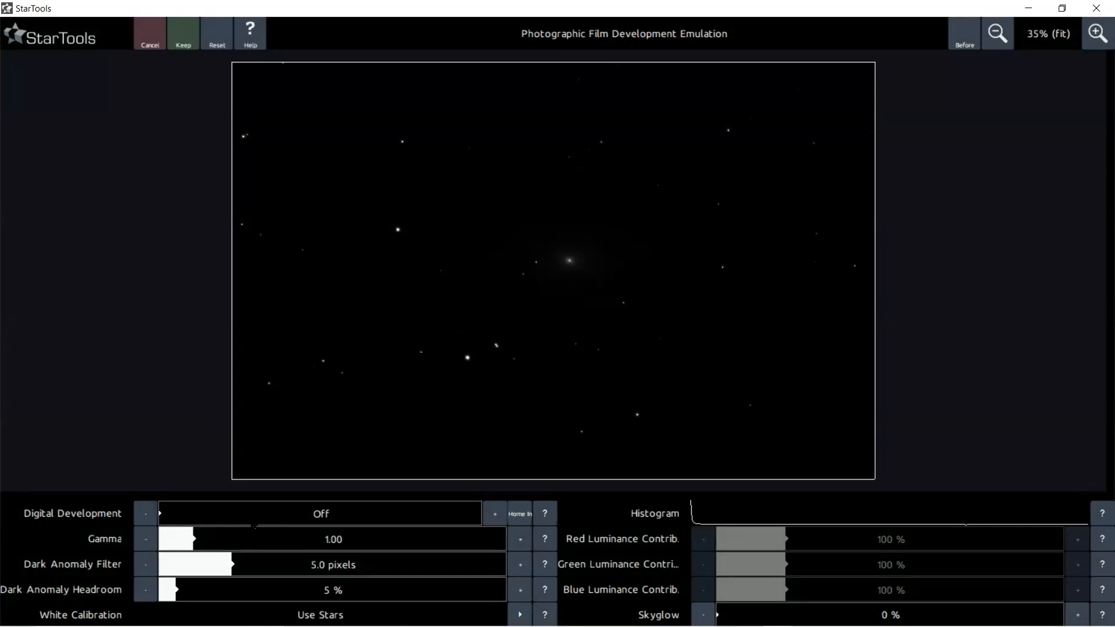
pyautogui.click(519, 515)
pyautogui.click(519, 515)
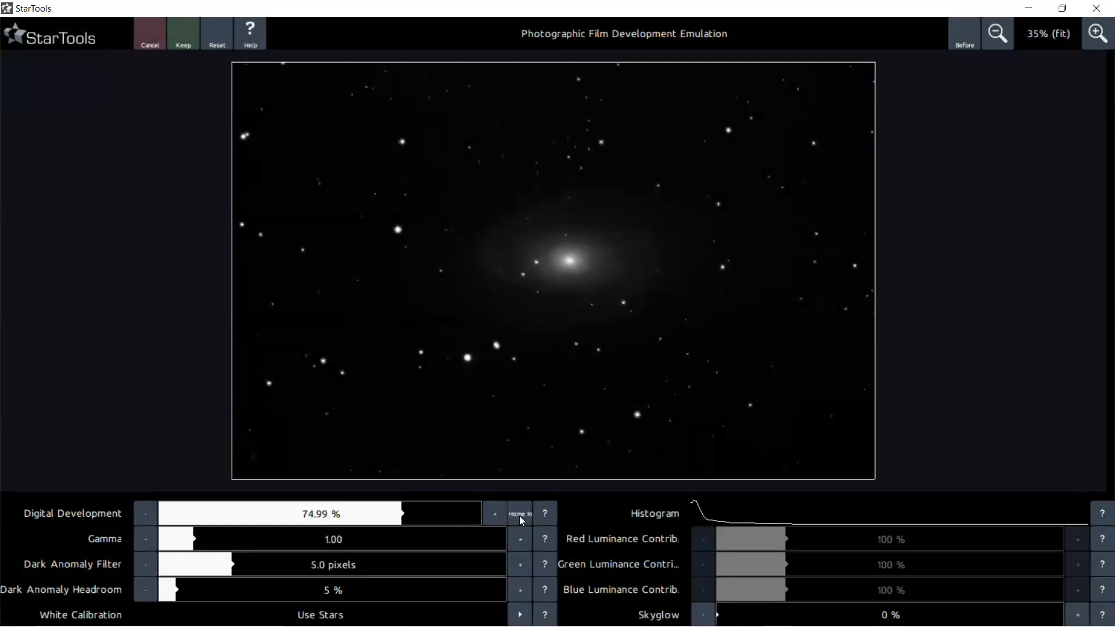
pyautogui.click(520, 515)
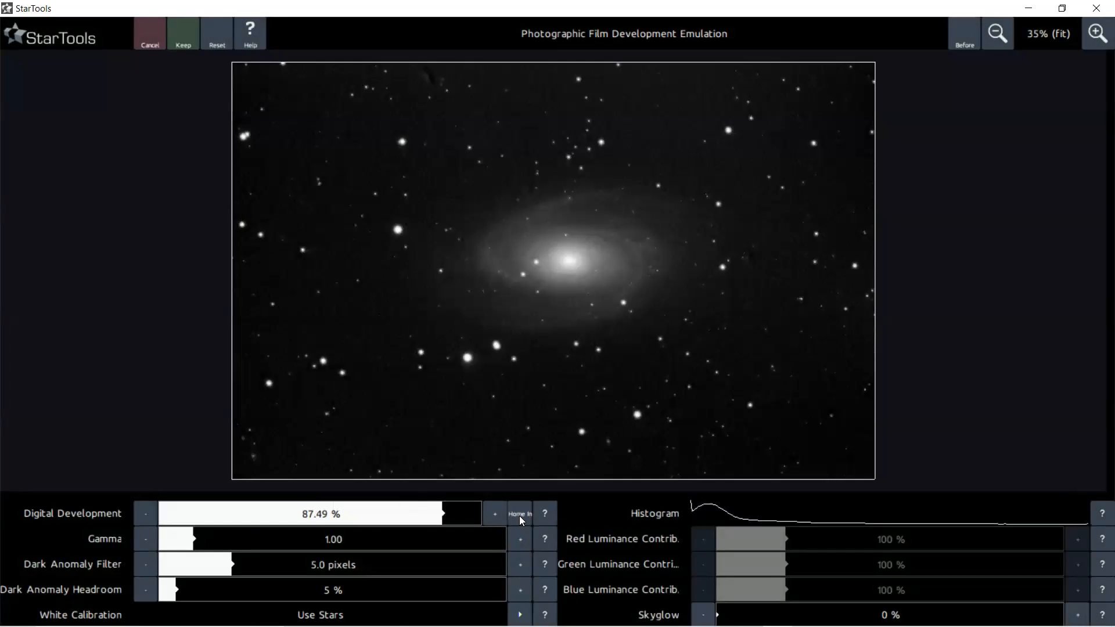
# Examine the background noise around the stars below the galaxy at several magnifications
pyautogui.scroll(3, 733, 329)
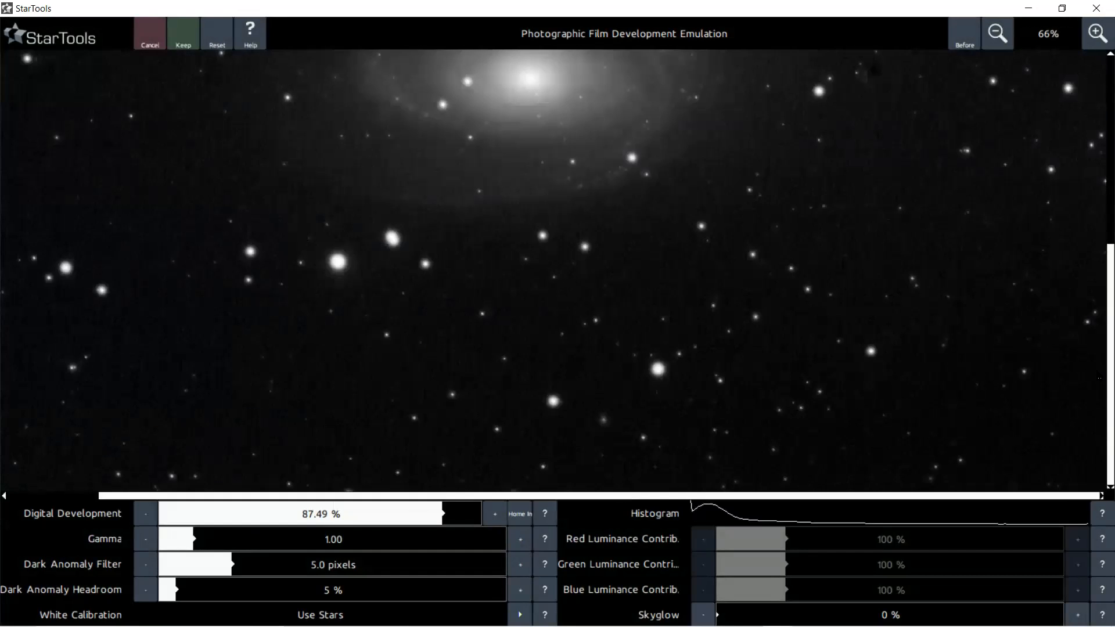
pyautogui.scroll(3, 874, 355)
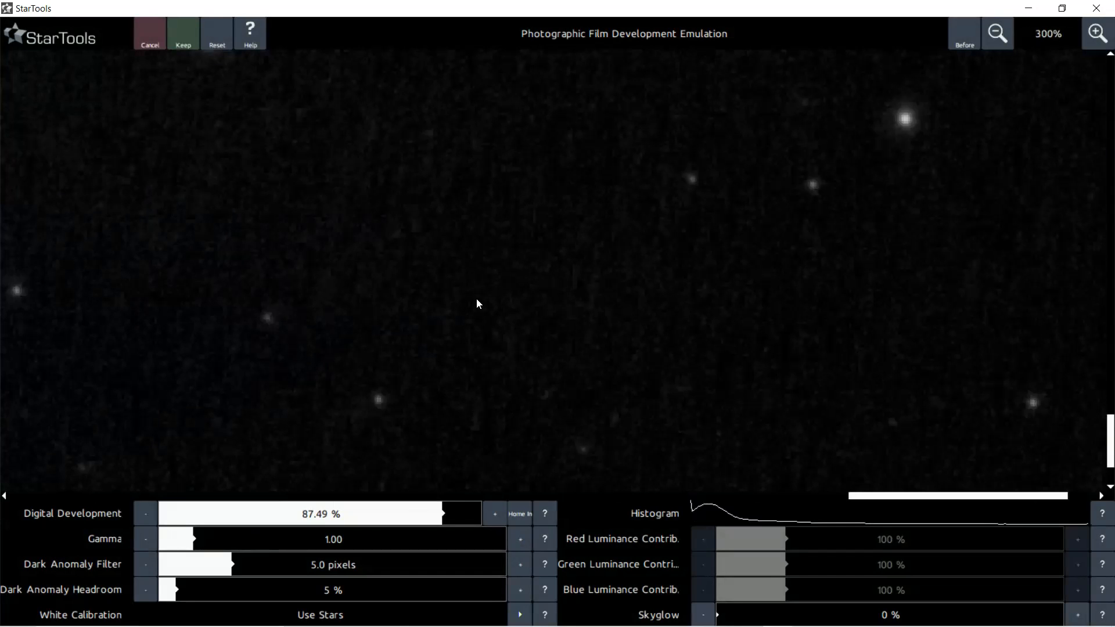
pyautogui.scroll(-1, 692, 283)
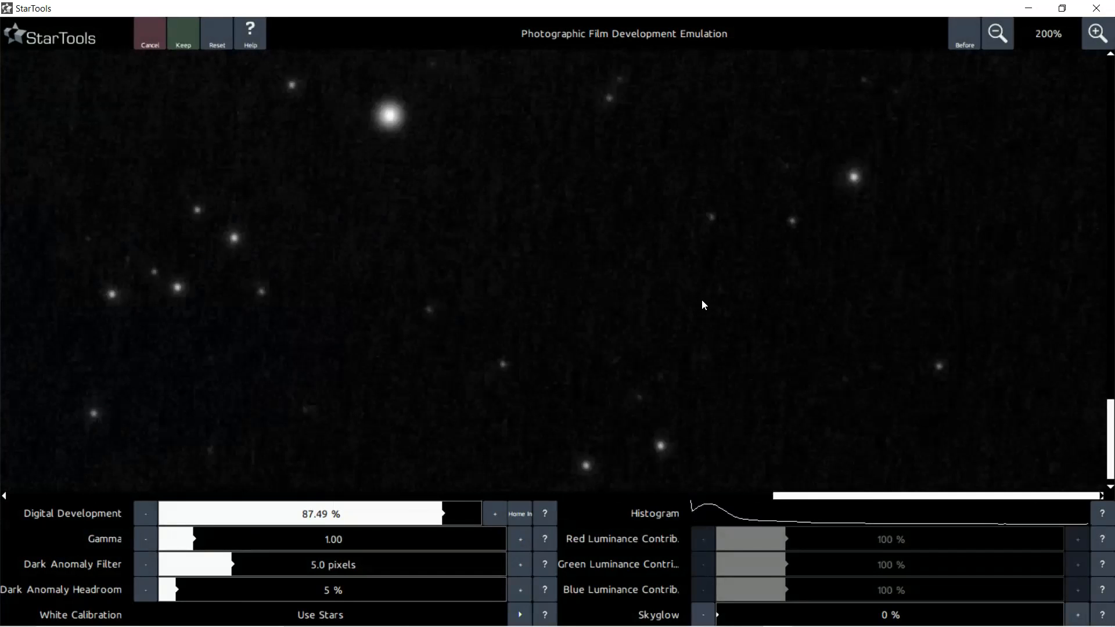
pyautogui.scroll(2, 702, 301)
pyautogui.scroll(-1, 702, 301)
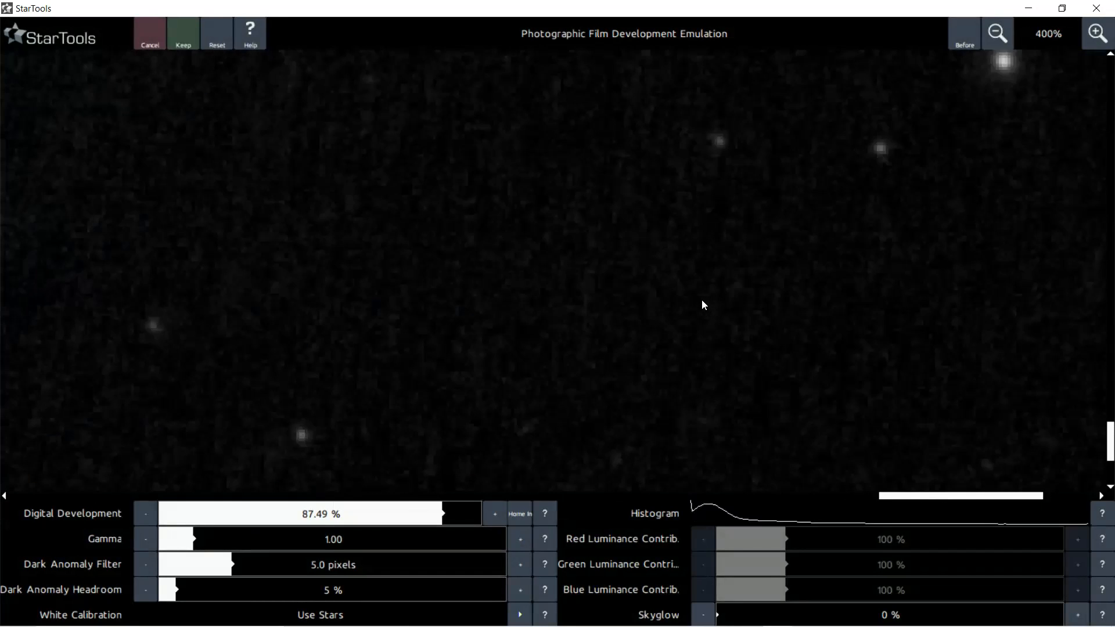
pyautogui.scroll(-3, 702, 301)
pyautogui.scroll(2, 702, 301)
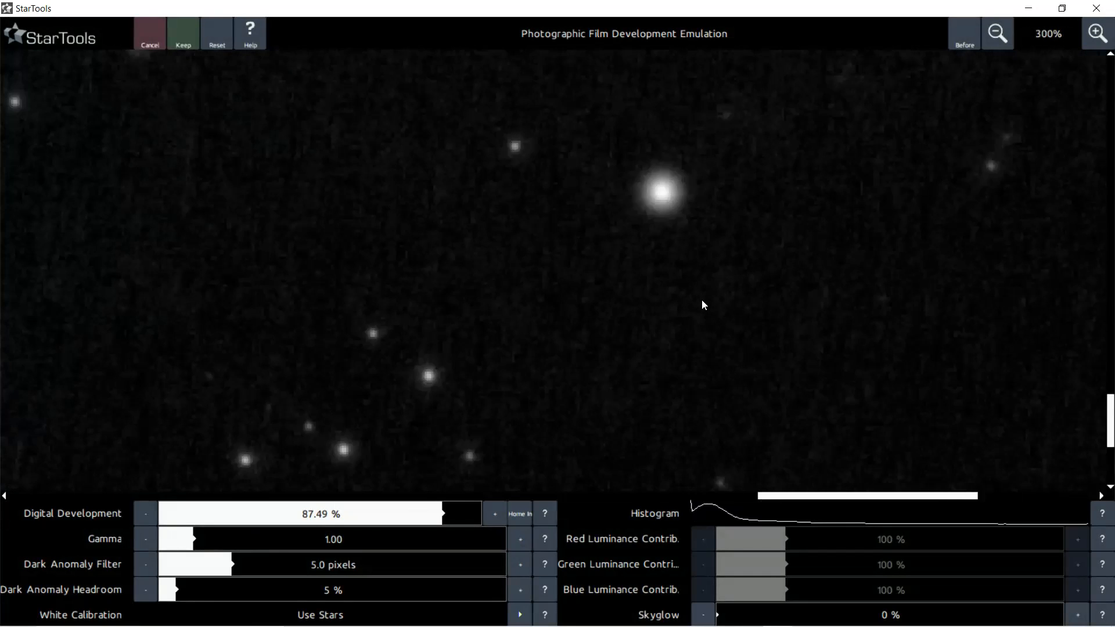
pyautogui.scroll(2, 702, 301)
pyautogui.scroll(-2, 702, 300)
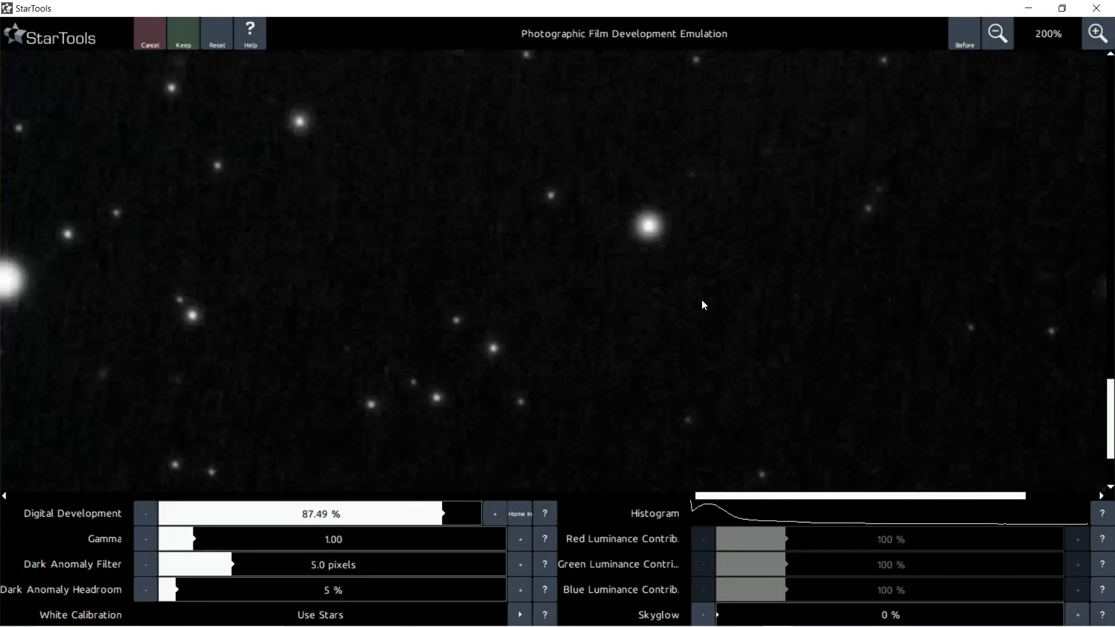
pyautogui.scroll(-1, 702, 304)
pyautogui.scroll(1, 702, 301)
pyautogui.scroll(1, 702, 301)
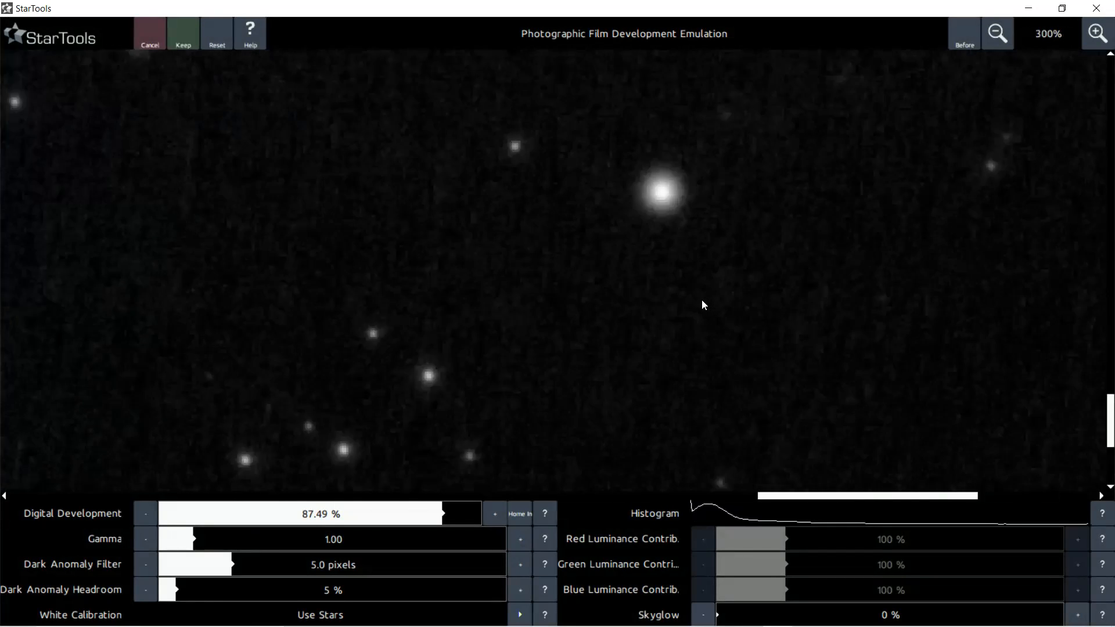
pyautogui.scroll(-1, 702, 301)
pyautogui.scroll(-1, 702, 300)
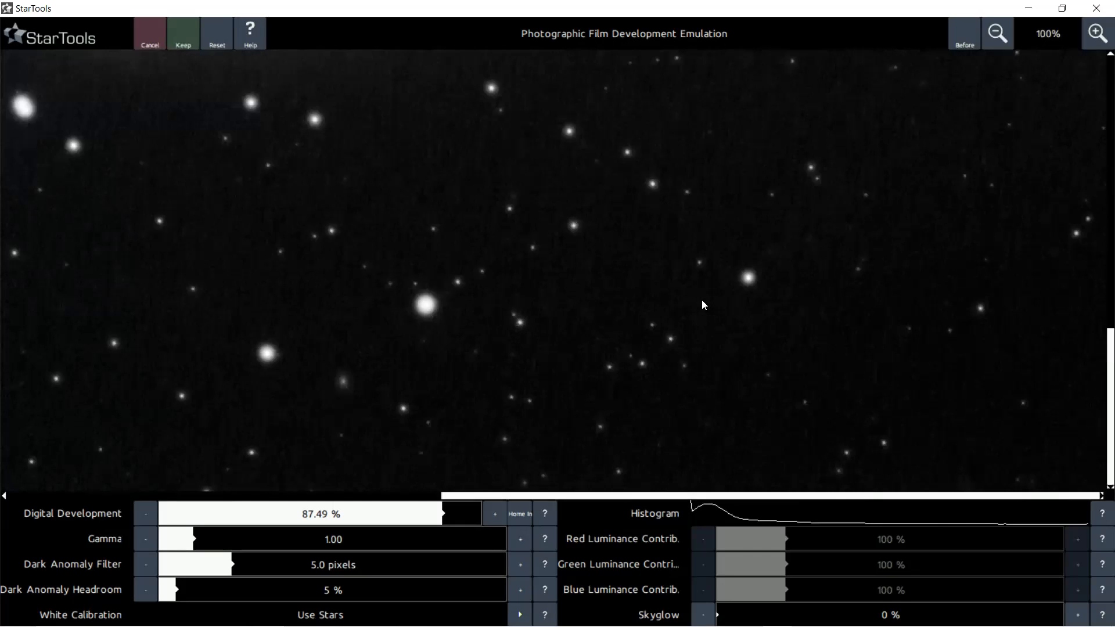
pyautogui.scroll(4, 702, 299)
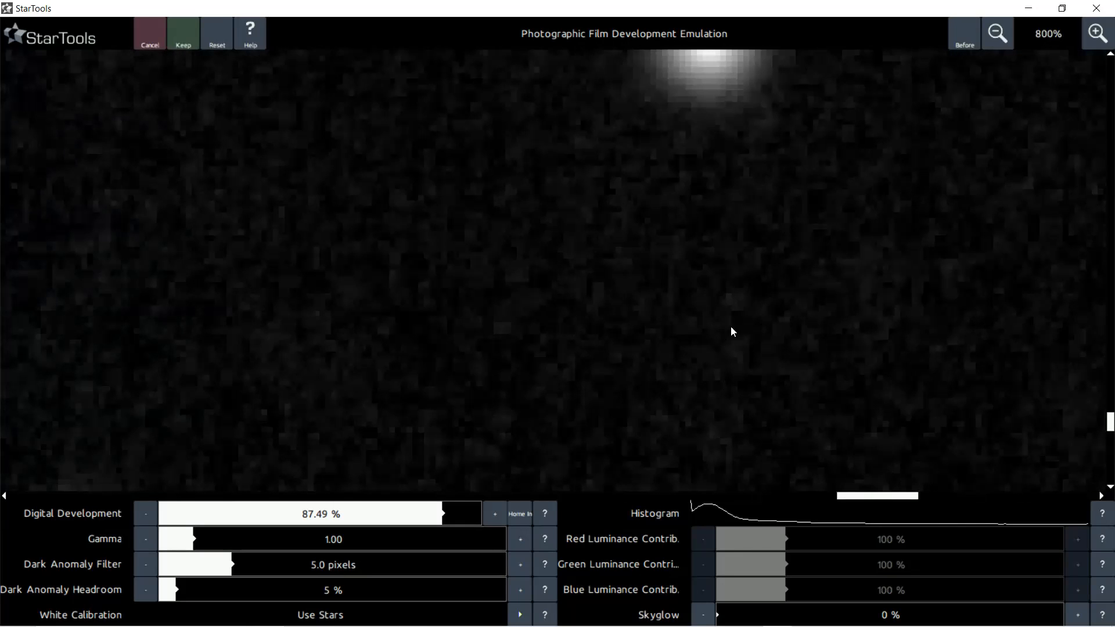
pyautogui.scroll(-2, 639, 279)
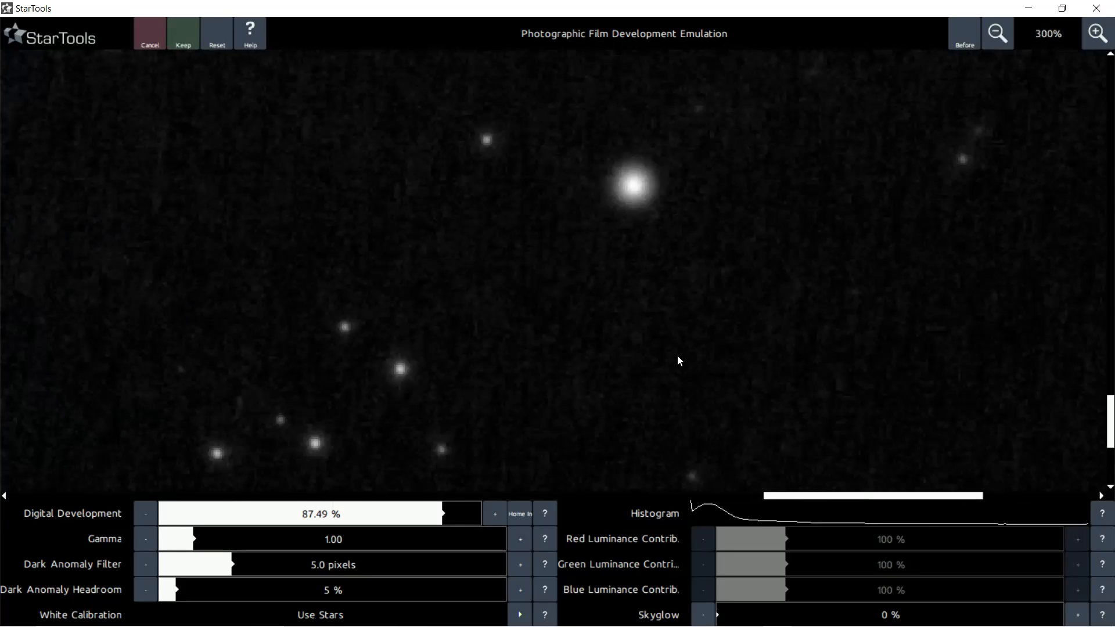
pyautogui.scroll(-1, 642, 330)
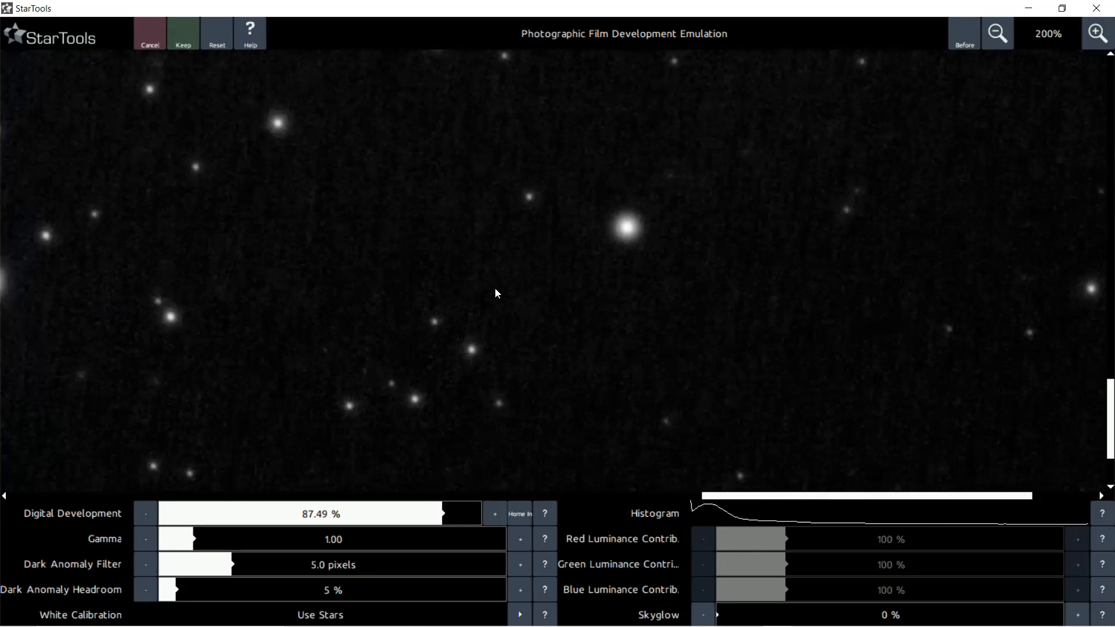
pyautogui.scroll(-4, 571, 286)
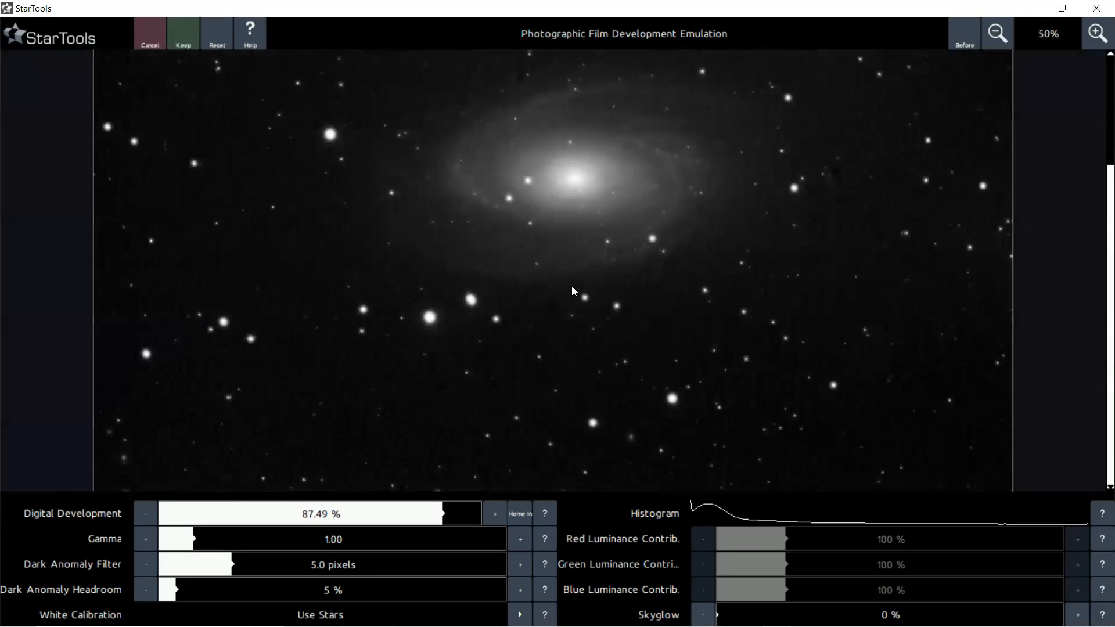
pyautogui.scroll(-1, 571, 286)
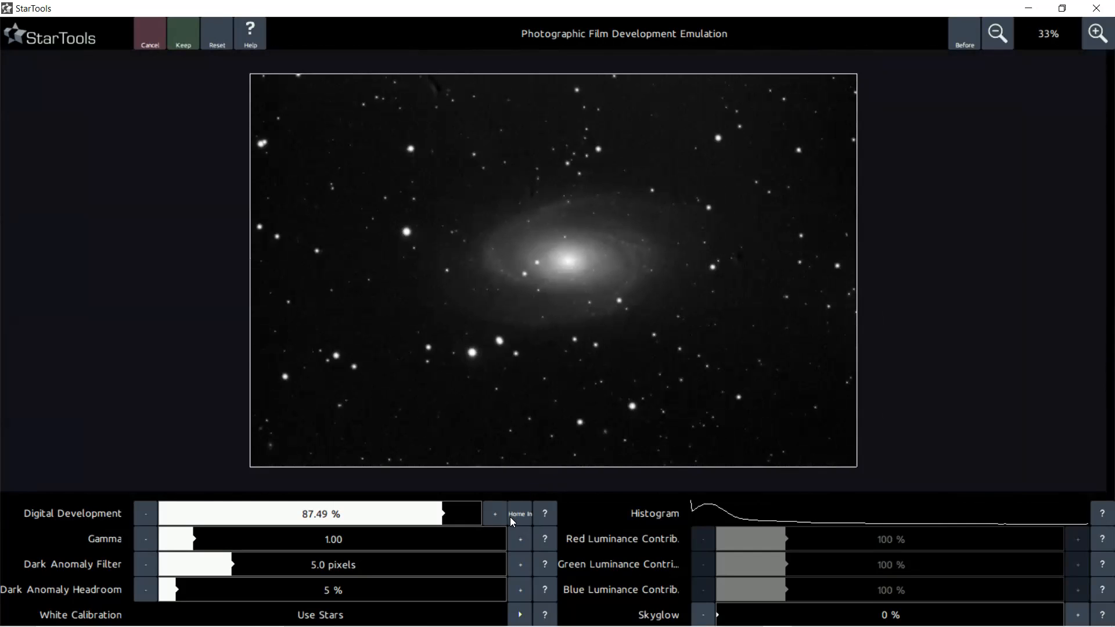
# Refine Digital Development to 89.04 % by homing in further, check the background noise and keep the stretch
pyautogui.click(525, 519)
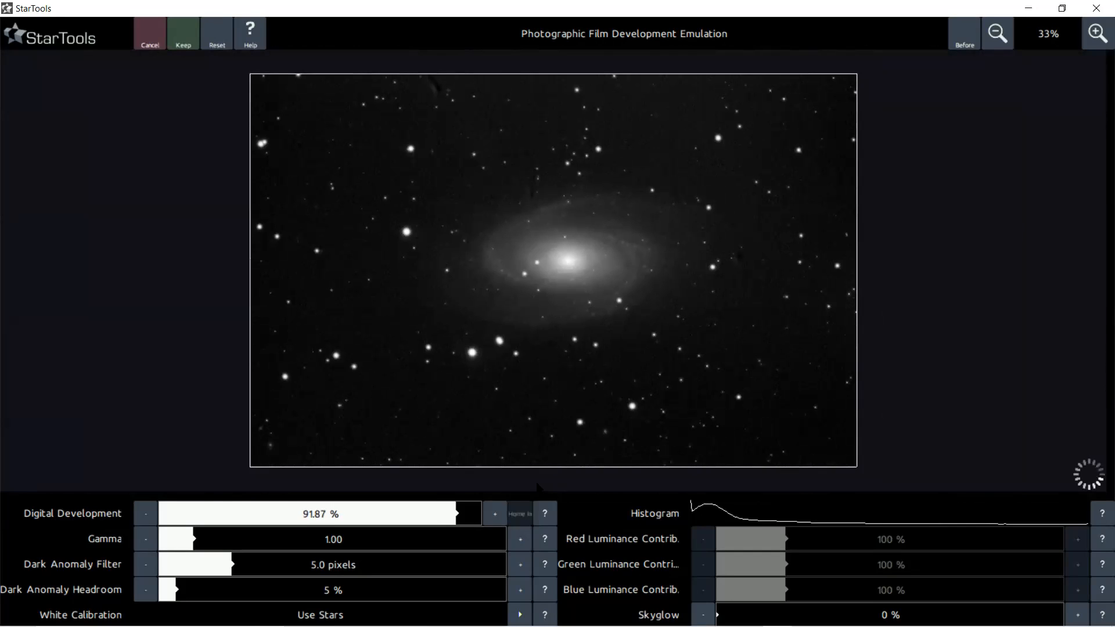
pyautogui.scroll(2, 727, 289)
pyautogui.scroll(3, 727, 289)
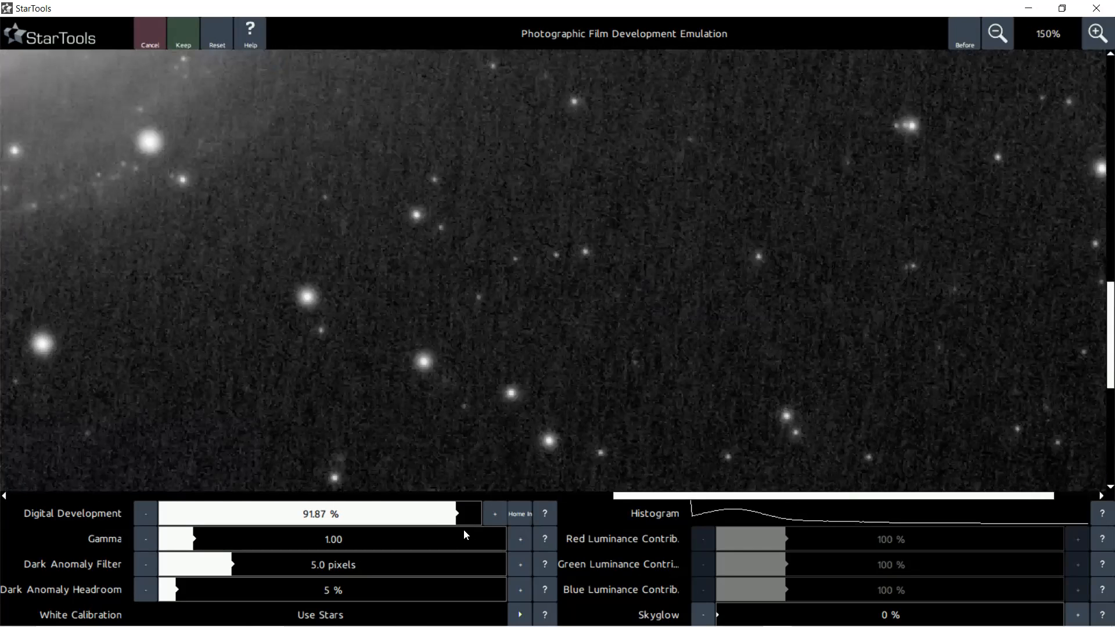
pyautogui.click(519, 516)
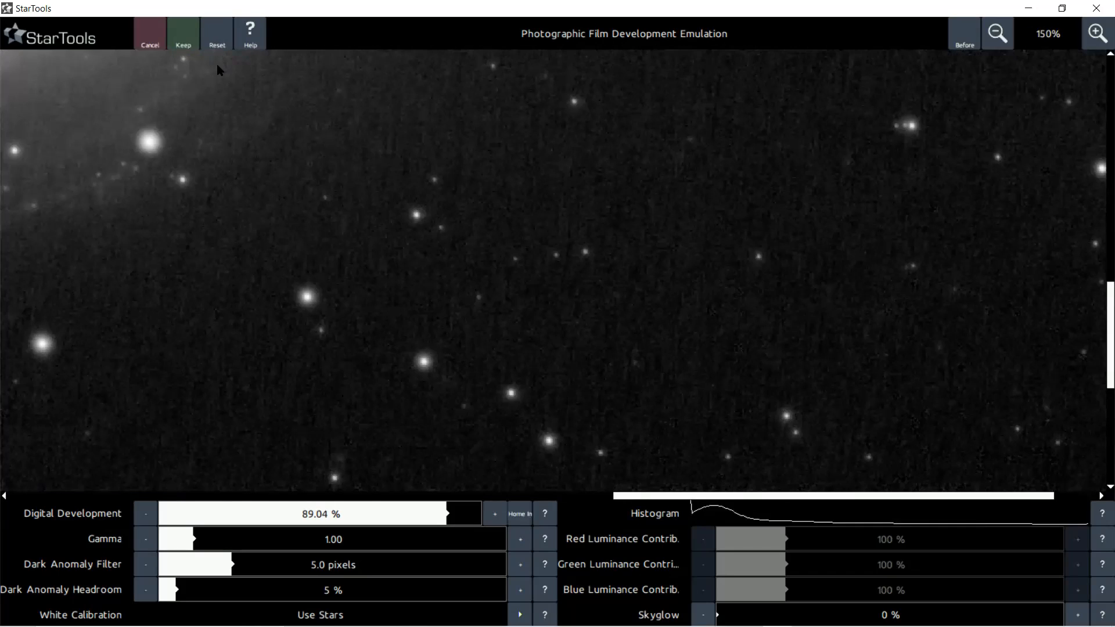
pyautogui.click(175, 35)
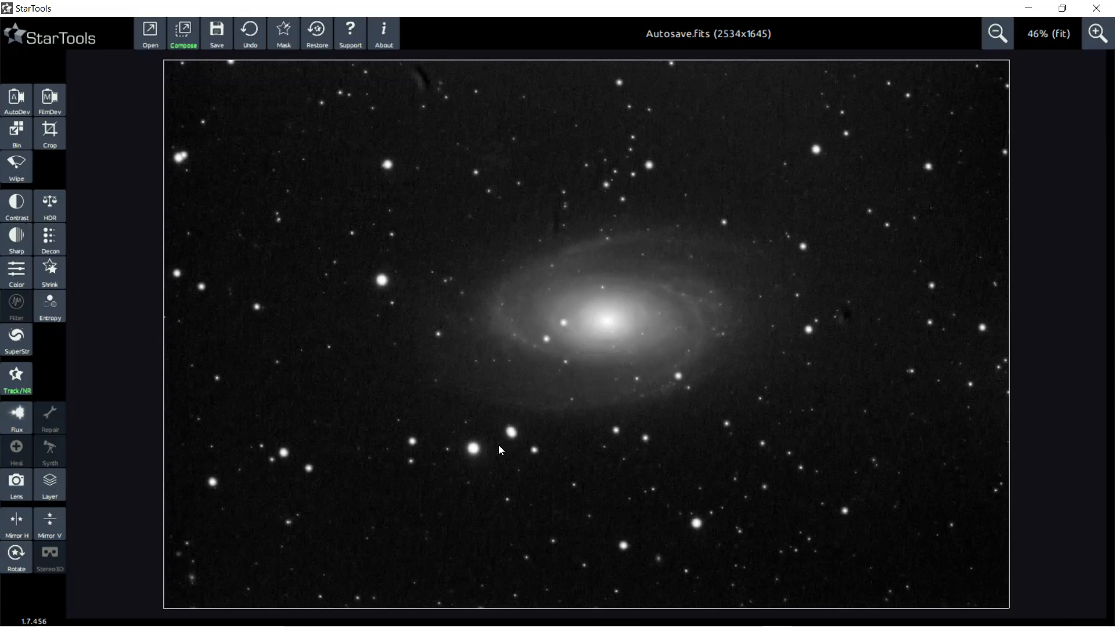
# Start Deconvolution and auto-generate an inverted star mask to protect the overexposed stars
pyautogui.click(46, 244)
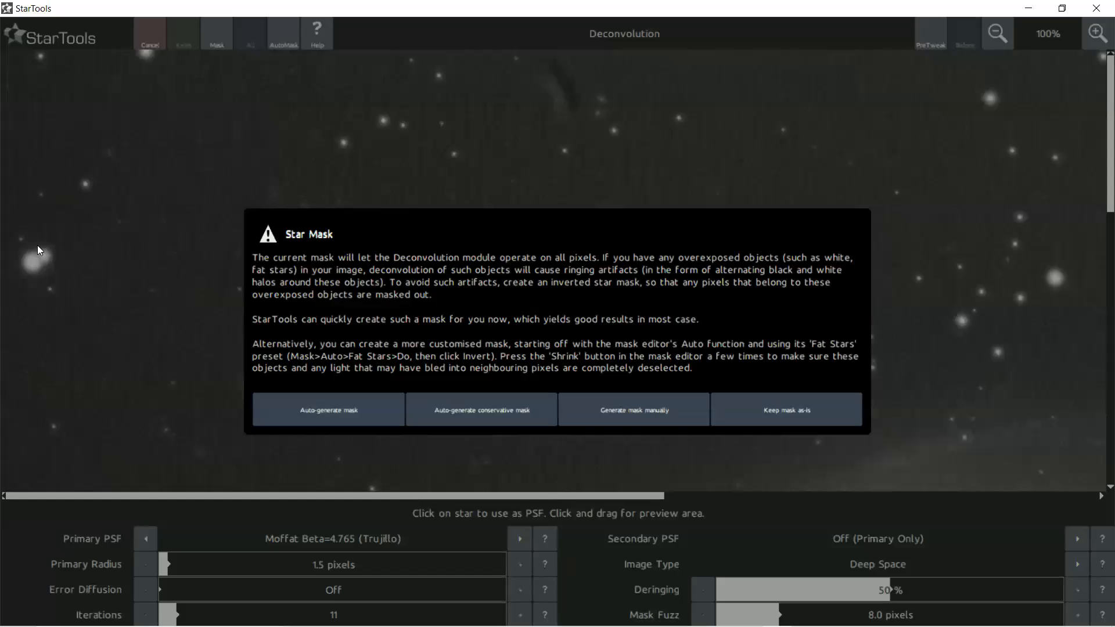
pyautogui.click(339, 412)
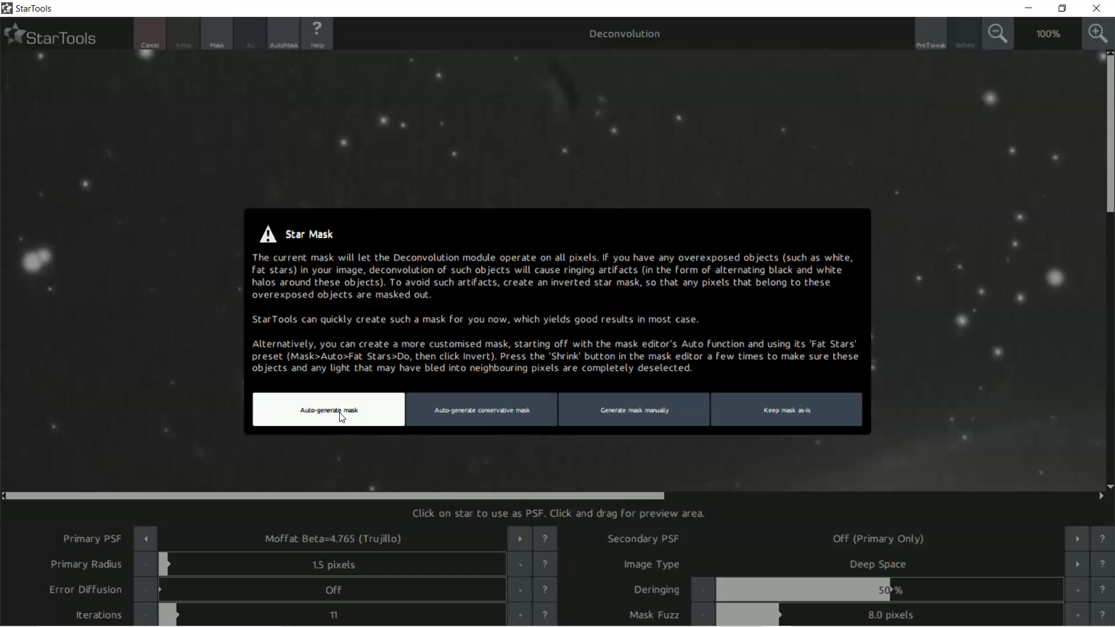
pyautogui.click(341, 416)
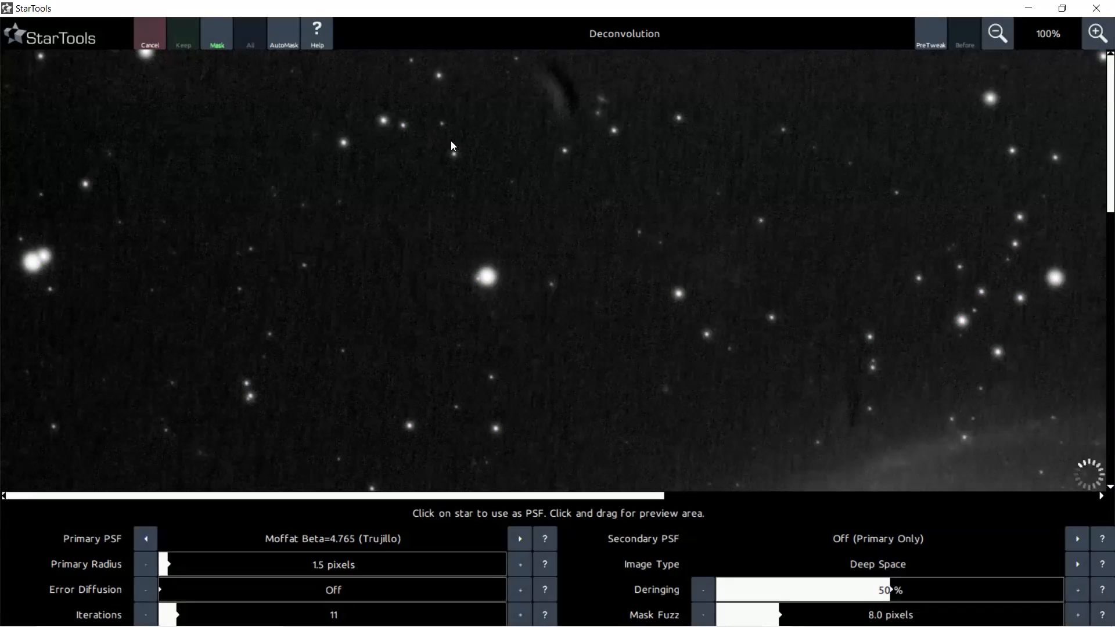
# Examine the deconvolved galaxy core and surrounding stars at several magnifications and keep the deconvolution
pyautogui.scroll(-2, 540, 225)
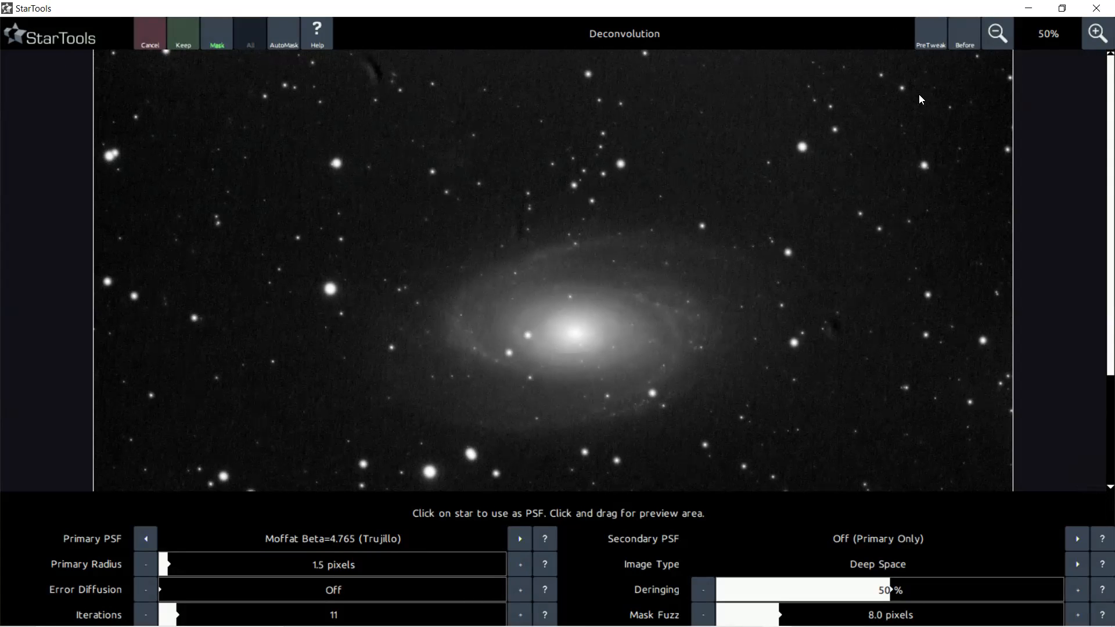
pyautogui.scroll(1, 919, 94)
pyautogui.scroll(-1, 540, 389)
pyautogui.scroll(1, 566, 361)
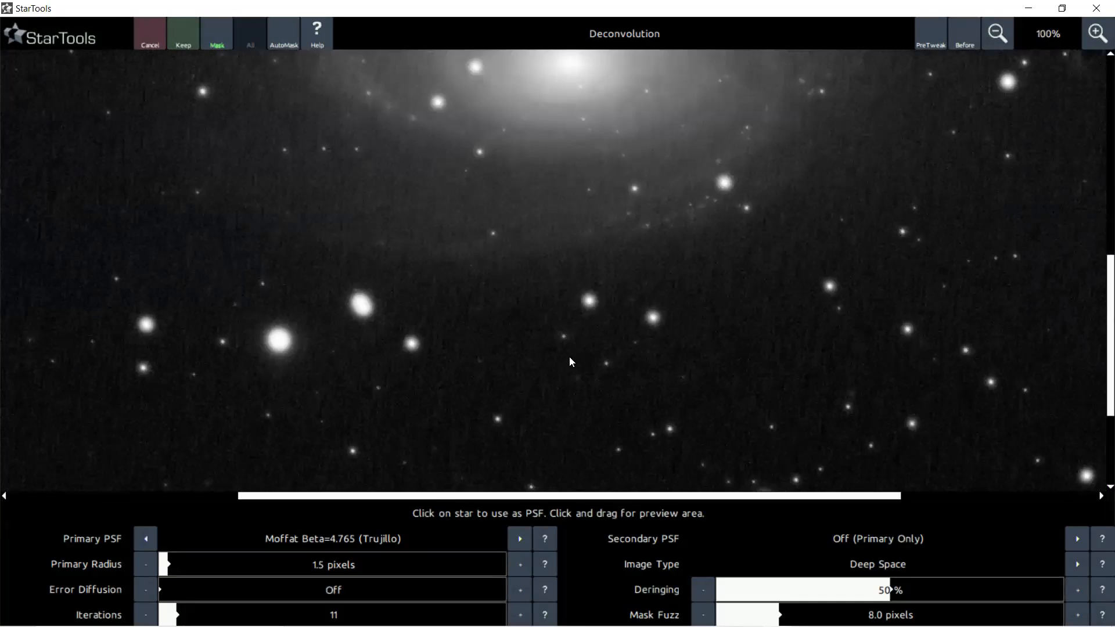
pyautogui.scroll(1, 609, 69)
pyautogui.scroll(1, 628, 155)
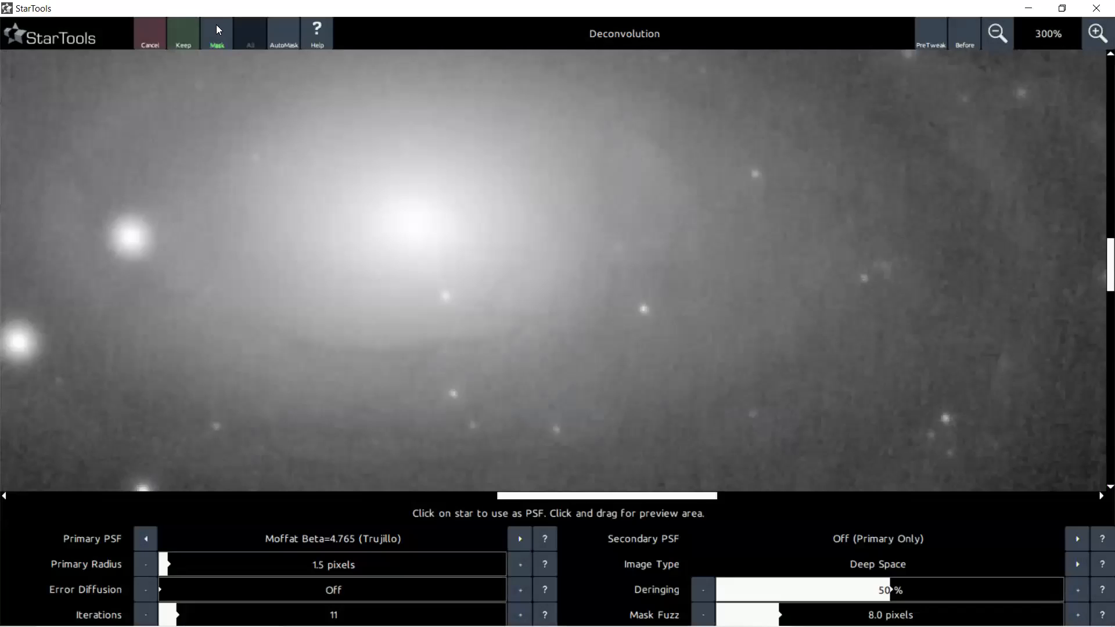
pyautogui.click(195, 44)
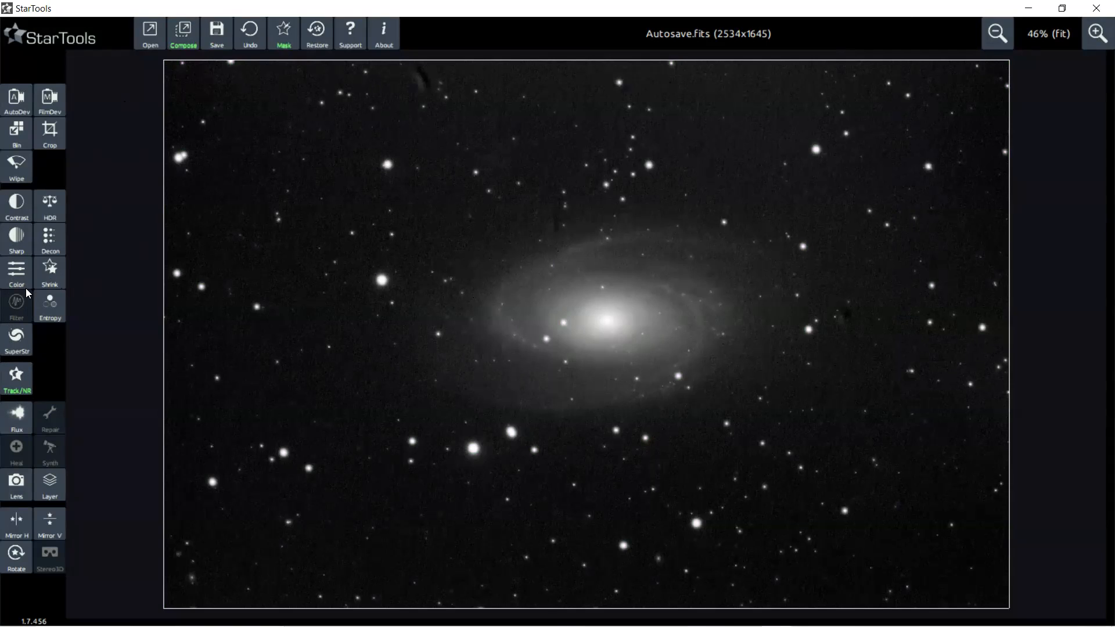
# Bring up the existing mask for editing and invert it so only the stars are selected
pyautogui.click(282, 36)
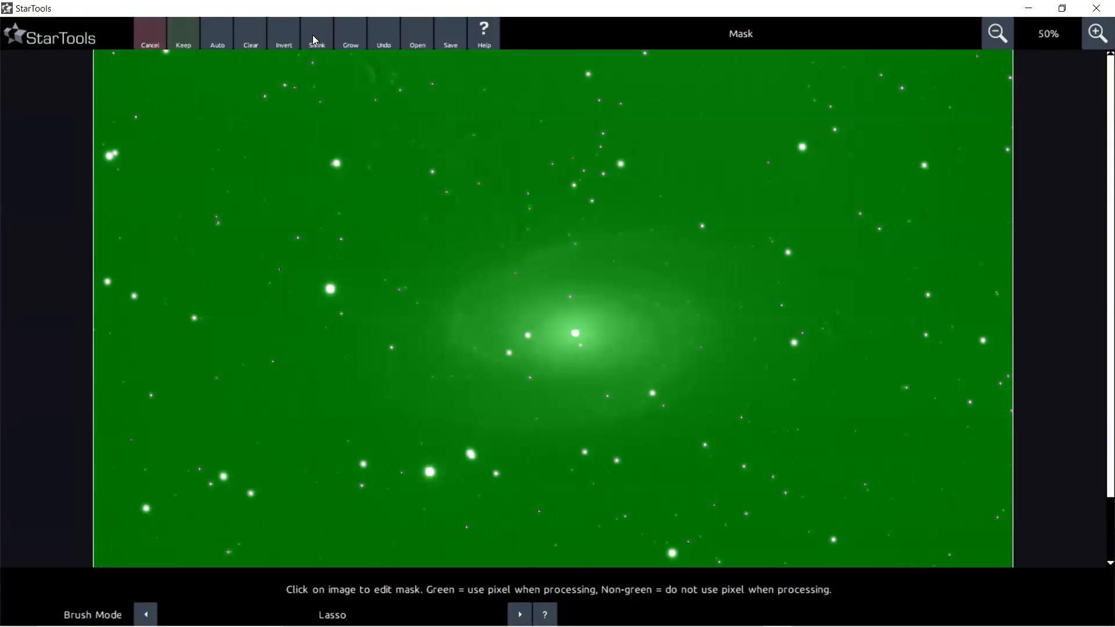
pyautogui.click(284, 42)
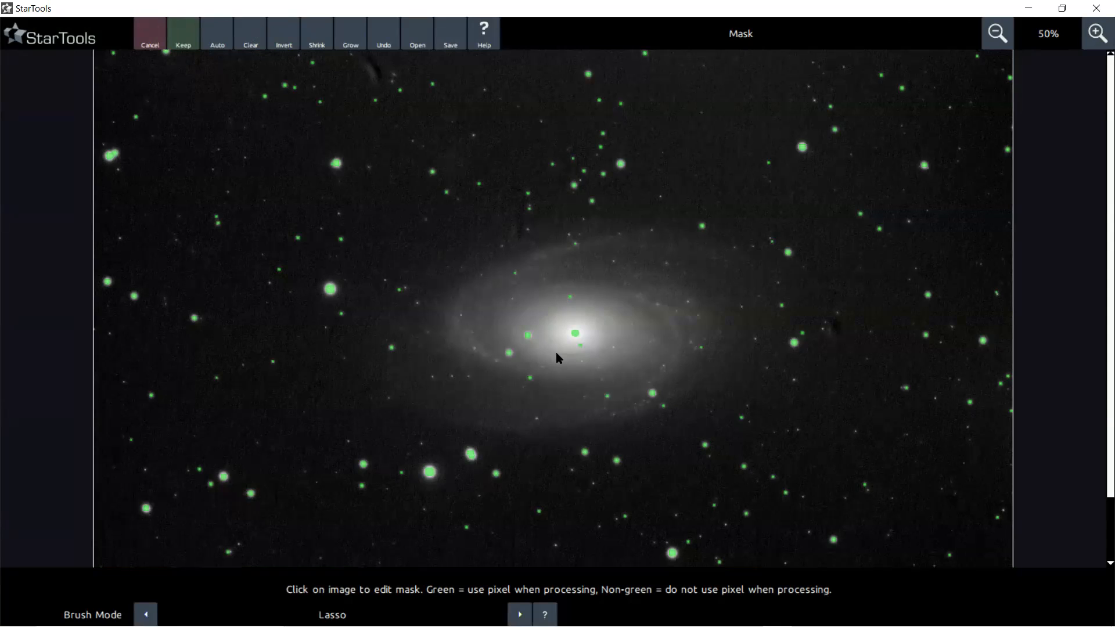
# Try adding the galaxy core to the mask with the Similar Color brush and undo the attempt
pyautogui.click(292, 600)
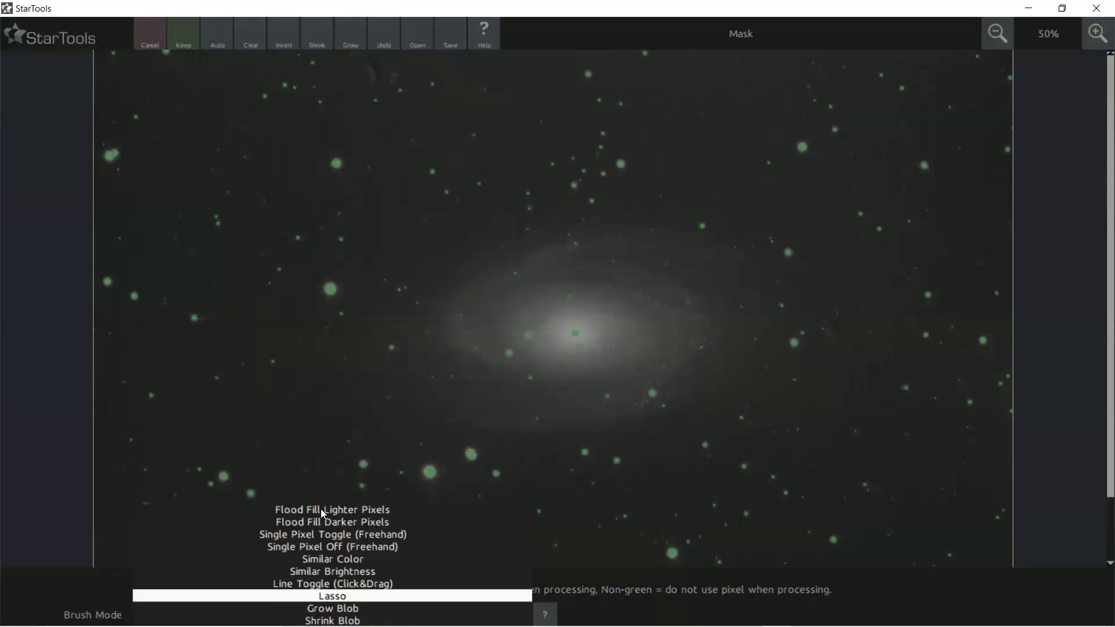
pyautogui.click(335, 559)
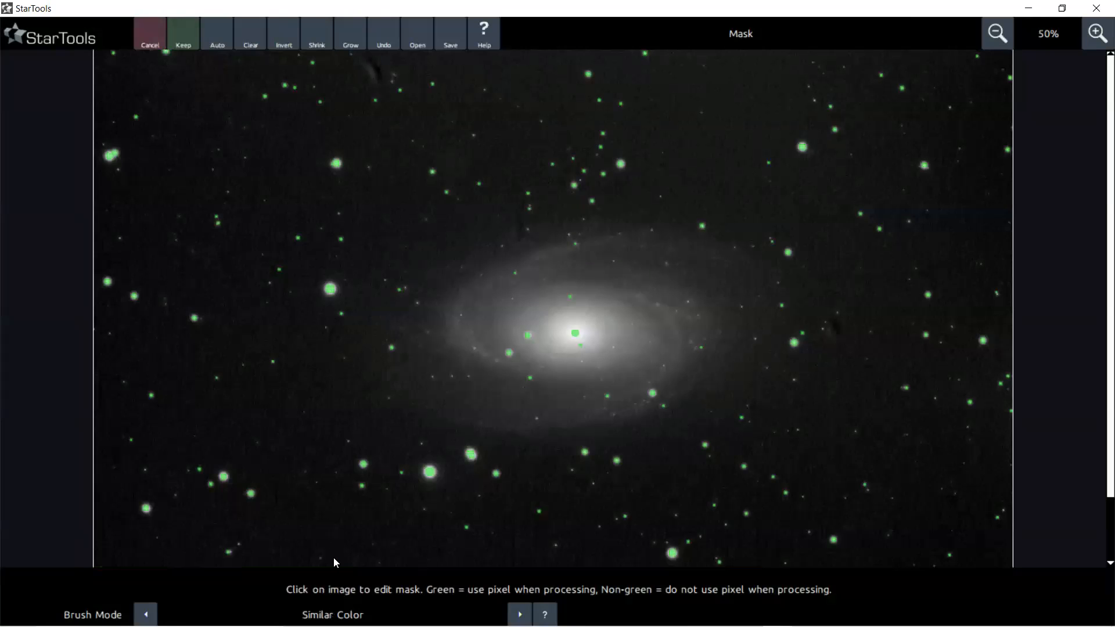
pyautogui.click(568, 332)
pyautogui.click(388, 46)
# Add the galaxy's bright core and inner disc to the mask with the Similar Brightness brush
pyautogui.click(340, 599)
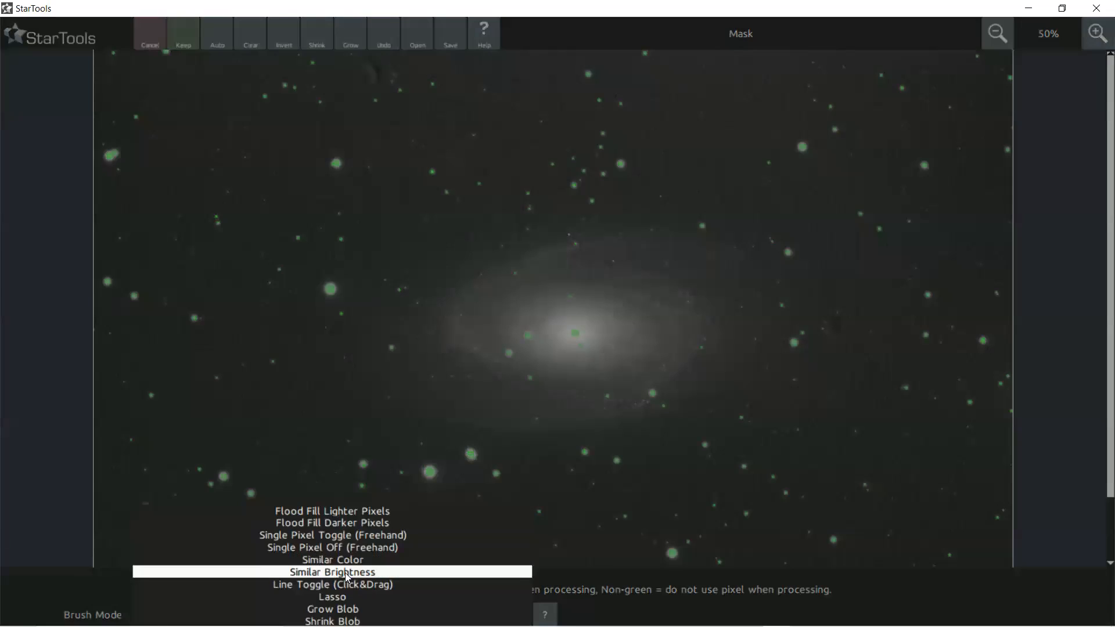
pyautogui.click(347, 572)
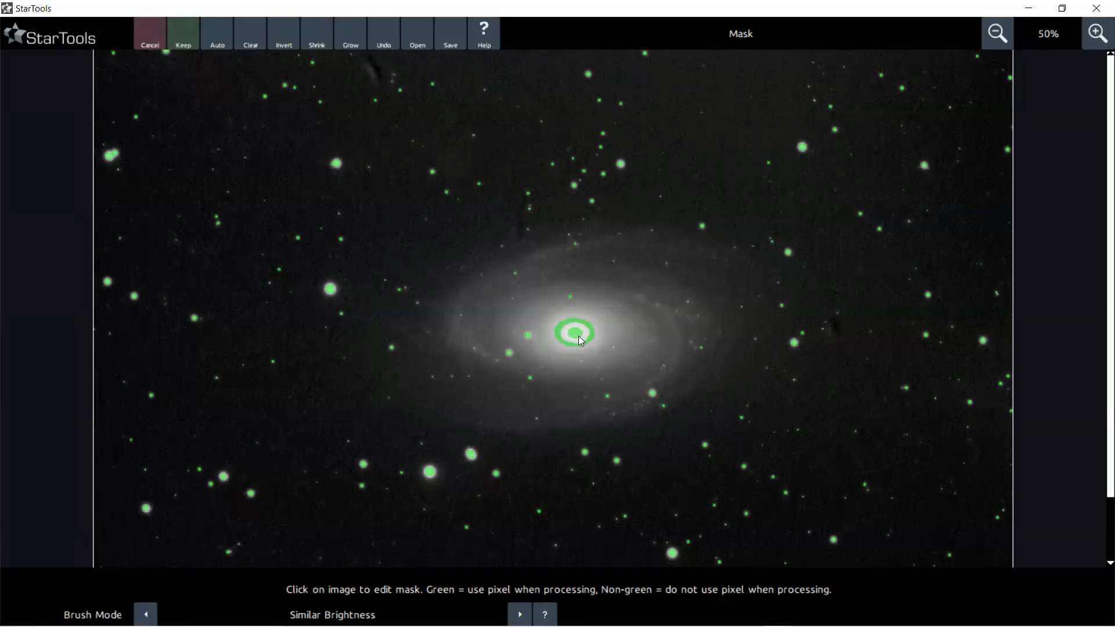
pyautogui.click(601, 332)
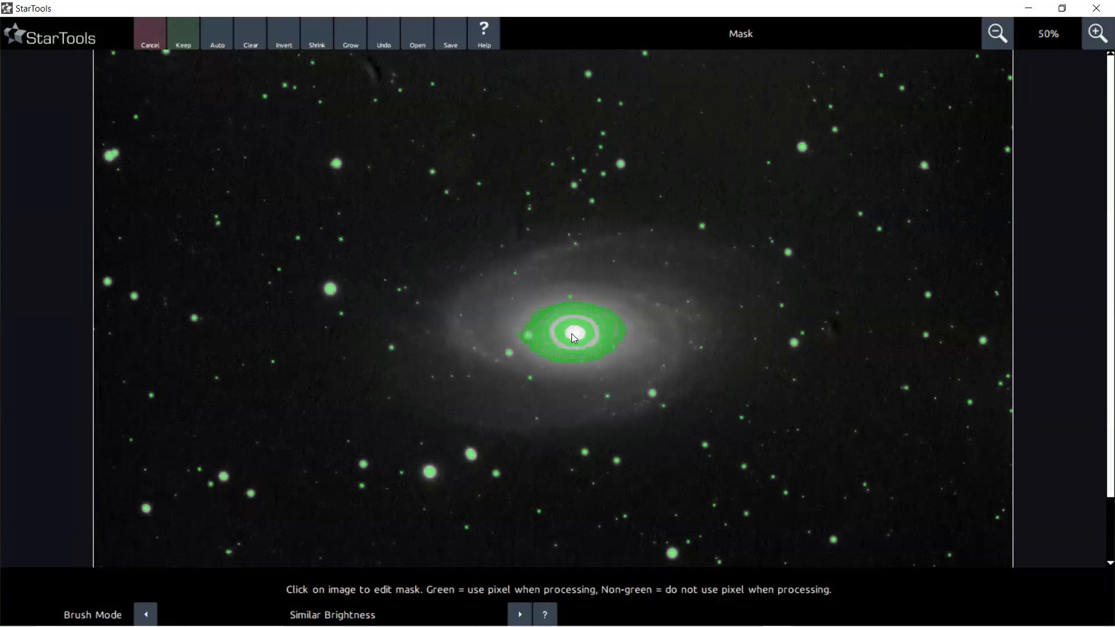
pyautogui.scroll(2, 566, 339)
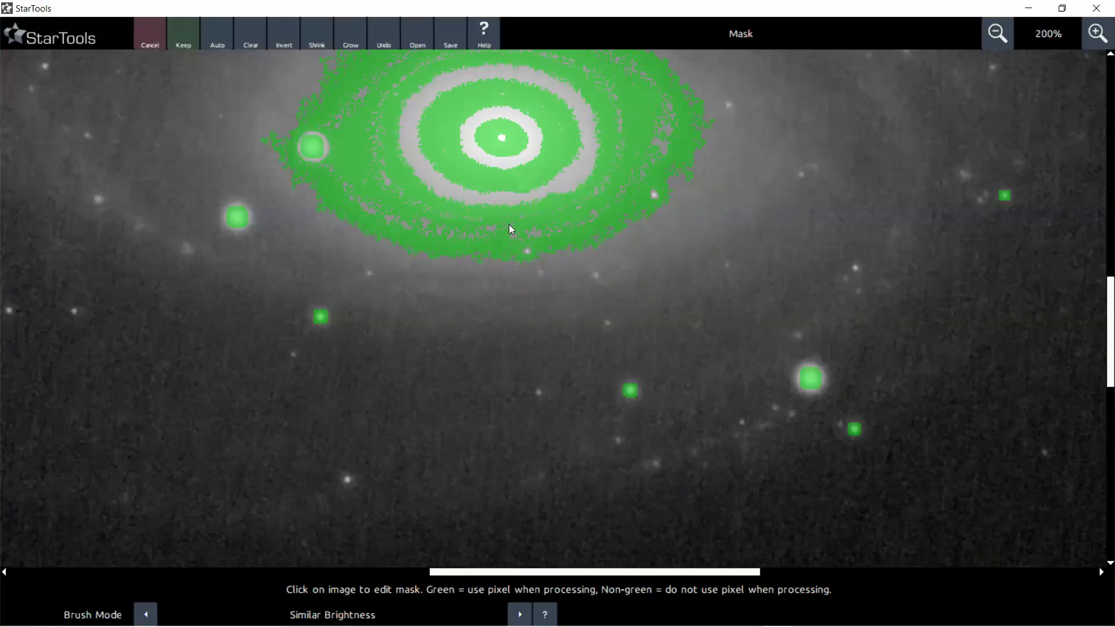
pyautogui.click(475, 200)
pyautogui.click(628, 249)
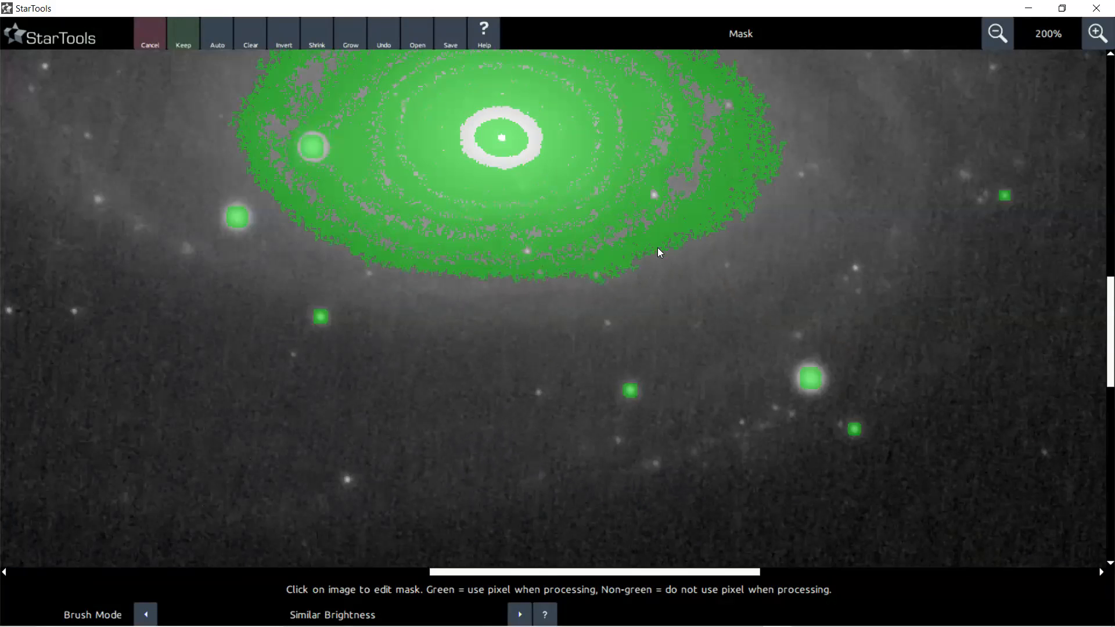
pyautogui.click(671, 258)
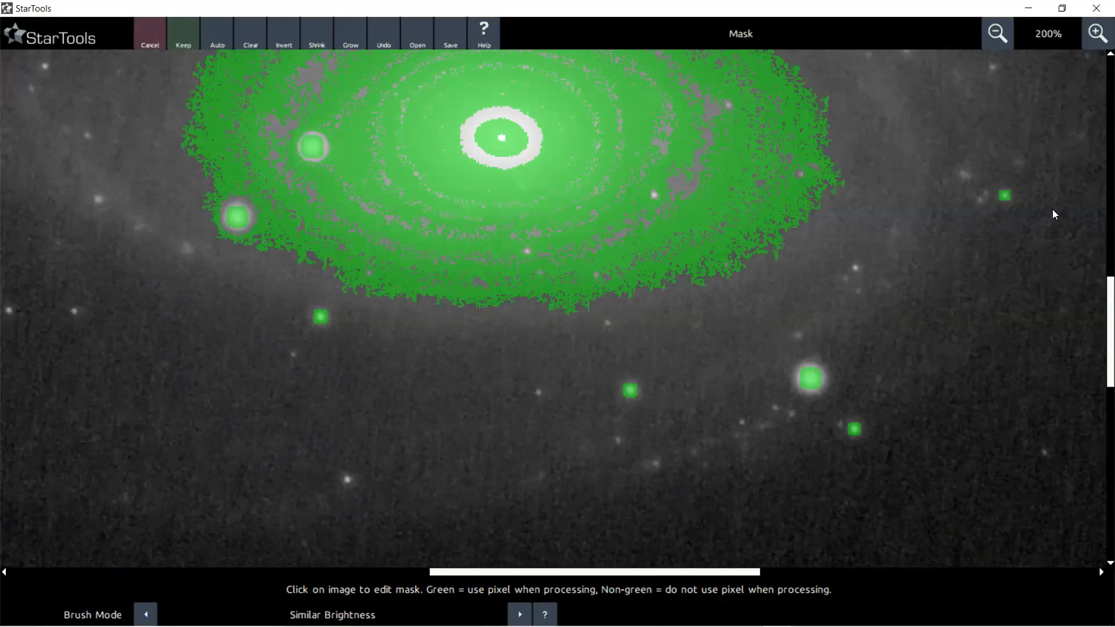
# Extend the Similar Brightness selection outwards over the spiral arms to the galaxy's faint outer edge
pyautogui.click(887, 200)
pyautogui.scroll(-2, 877, 181)
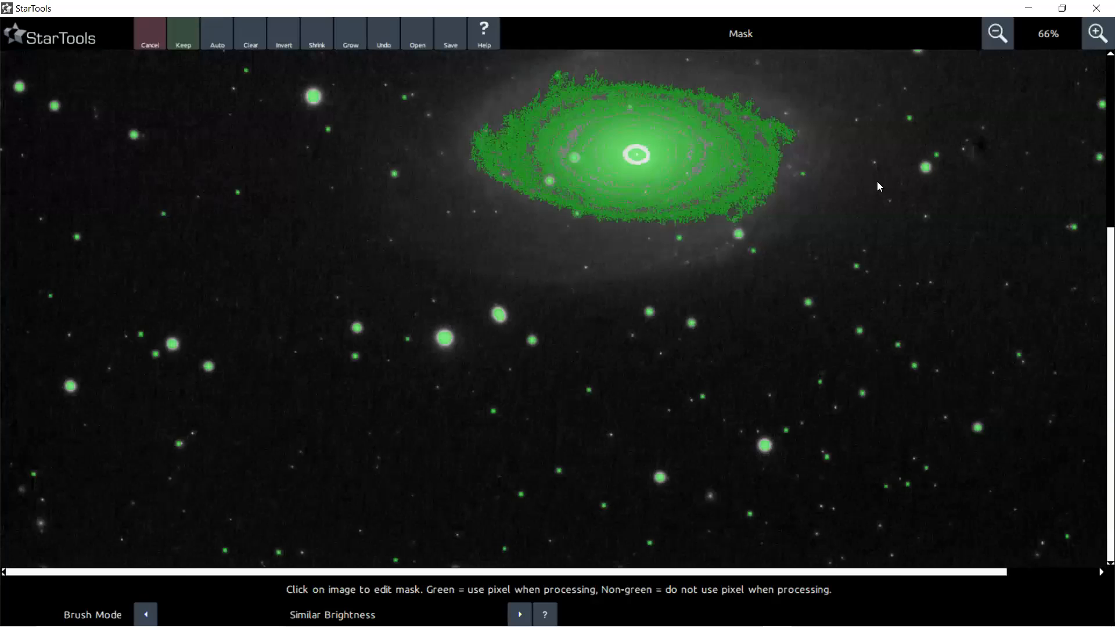
pyautogui.click(644, 243)
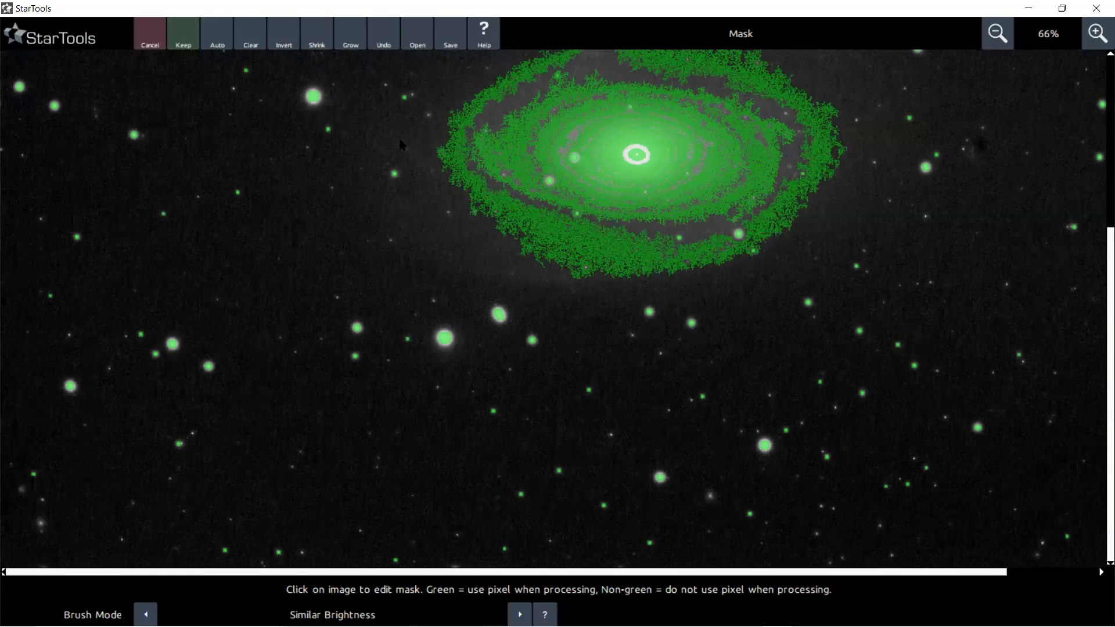
pyautogui.scroll(-2, 495, 209)
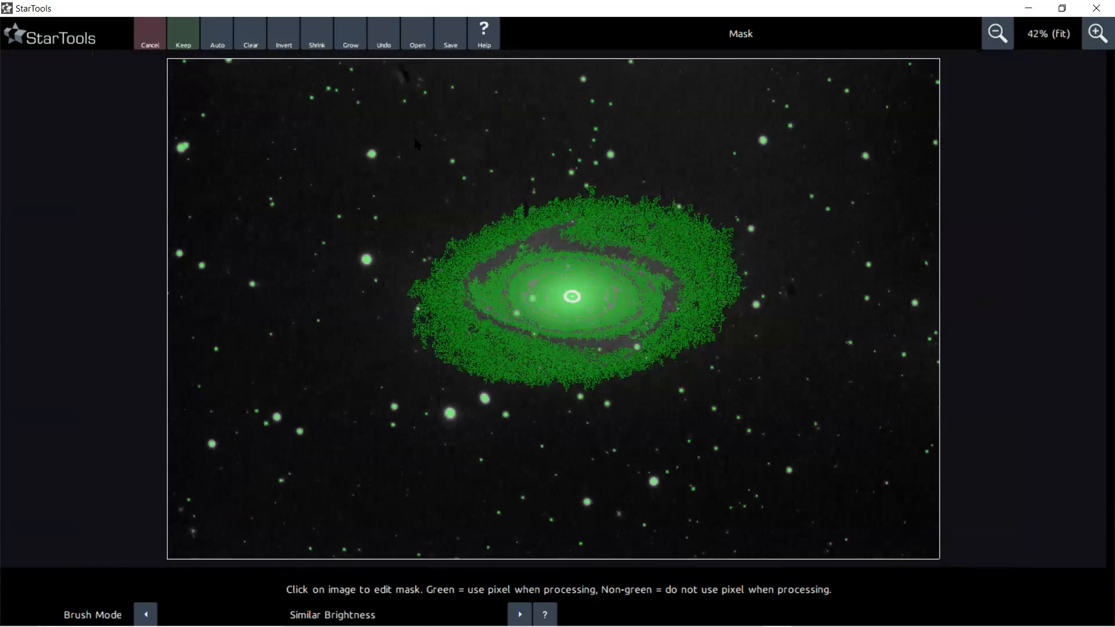
# Fill the speckled gaps in the galaxy's mask area with repeated applications of the Grow Blob brush
pyautogui.click(395, 607)
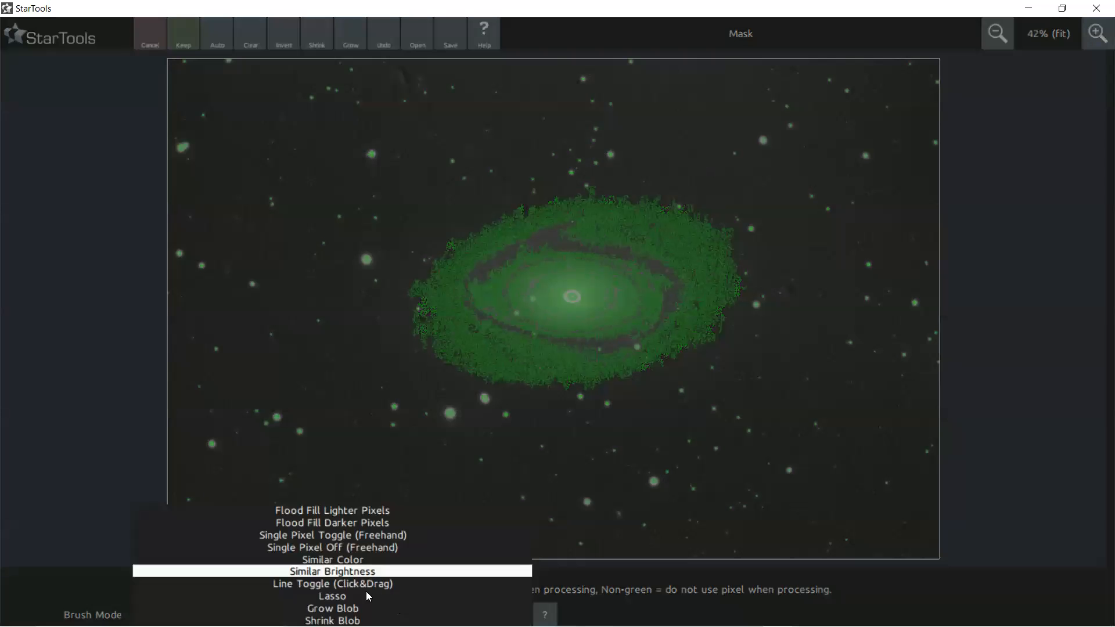
pyautogui.click(335, 608)
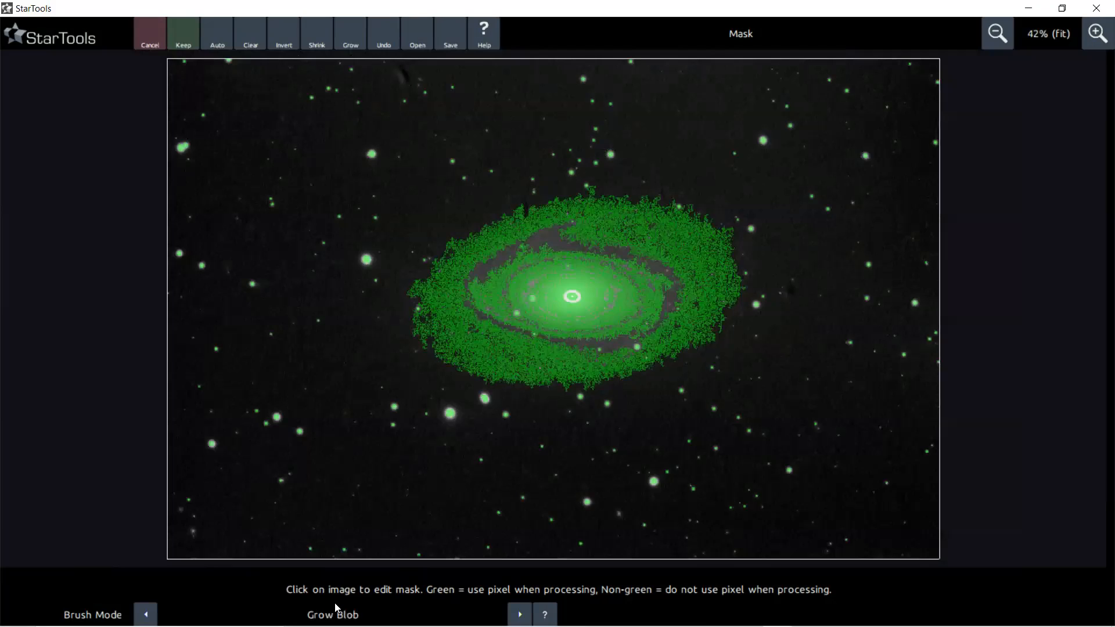
pyautogui.click(337, 608)
pyautogui.click(337, 608)
pyautogui.click(337, 608)
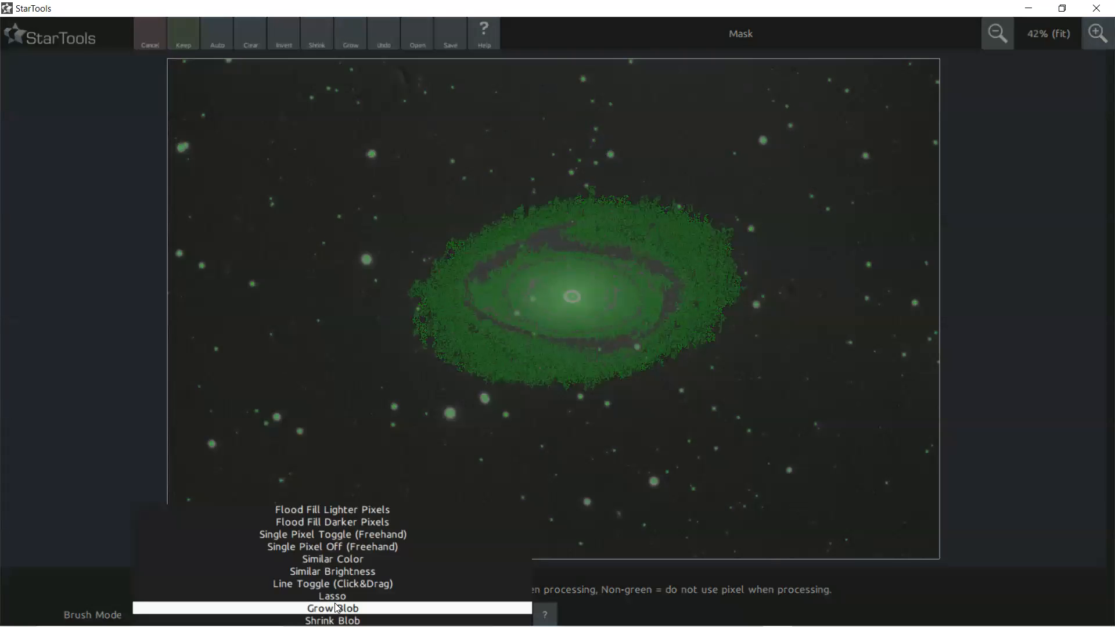
pyautogui.click(634, 310)
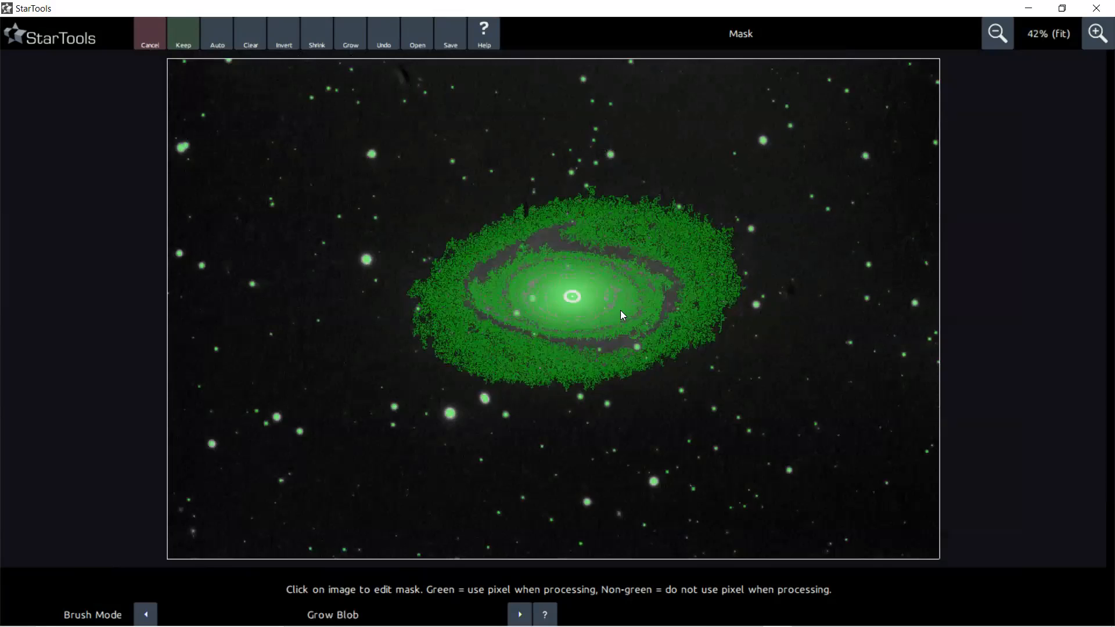
pyautogui.click(620, 311)
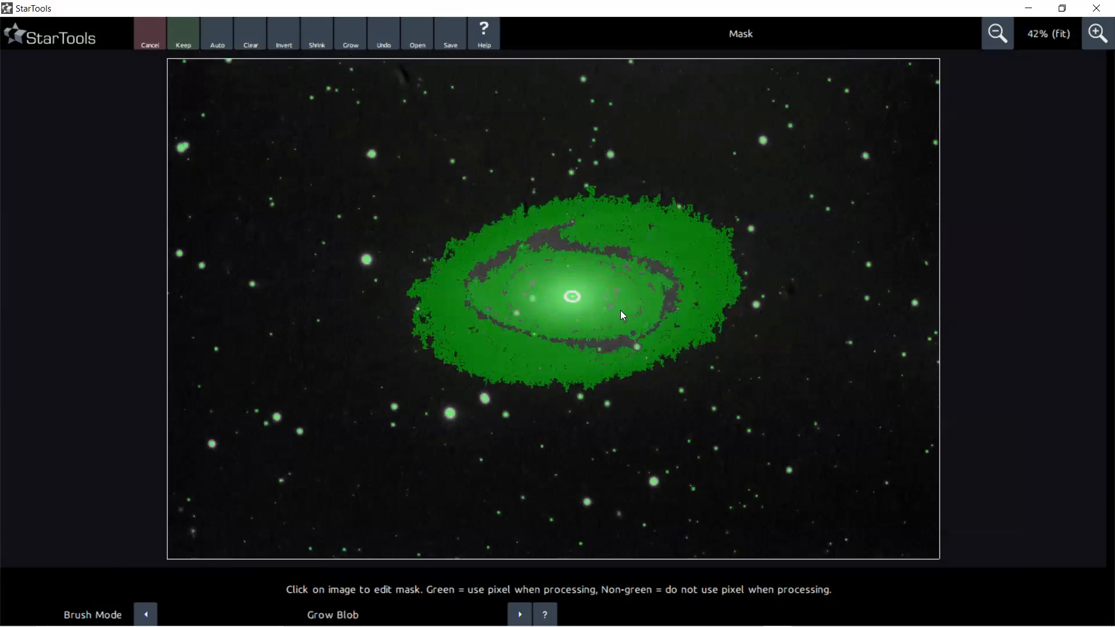
pyautogui.click(588, 312)
pyautogui.click(589, 270)
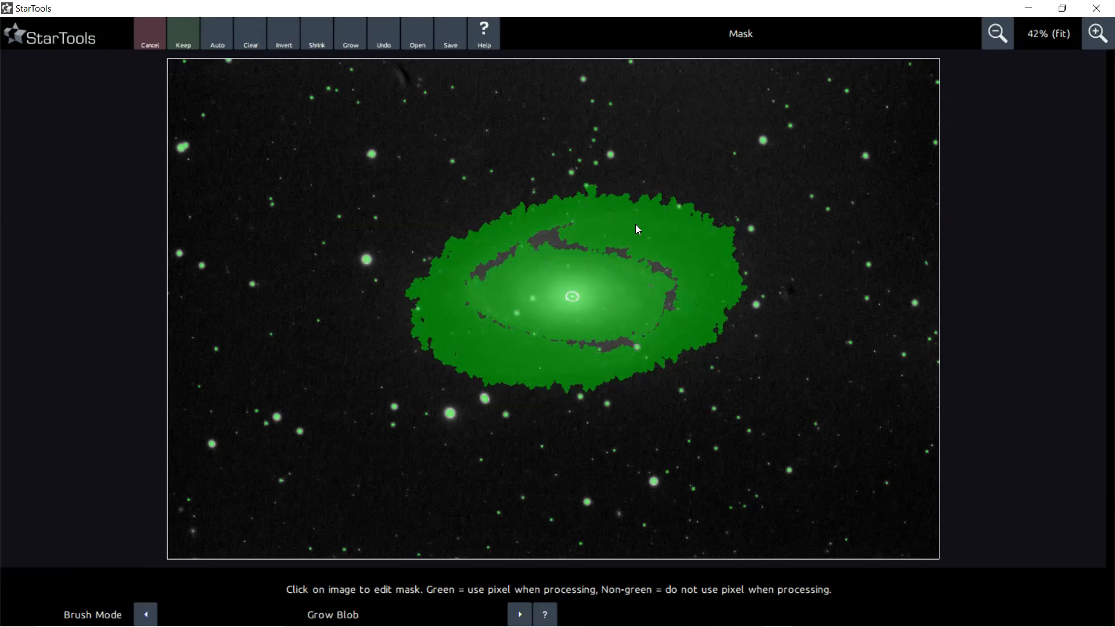
# Invert the mask so the background is selected instead of the galaxy and stars, and keep it
pyautogui.click(281, 38)
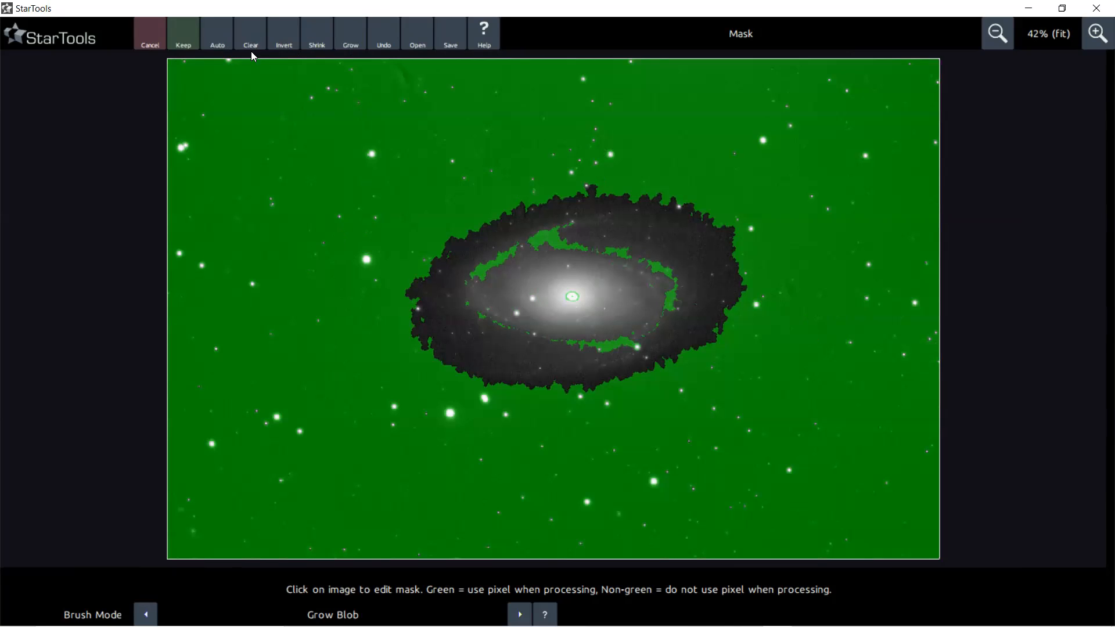
pyautogui.click(179, 40)
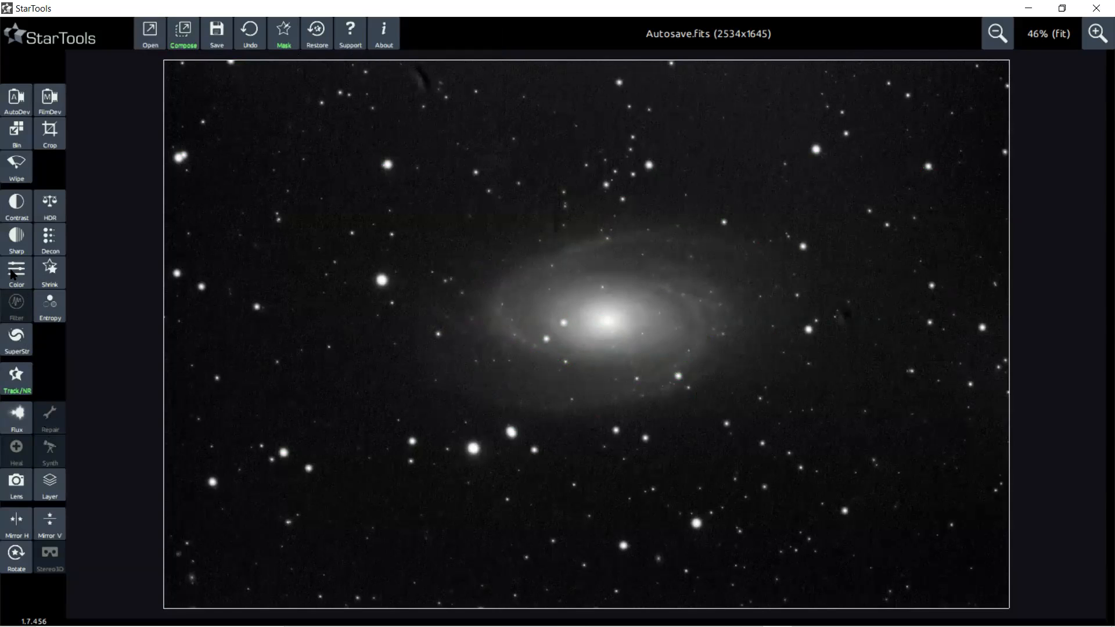
# Start the Color module with the partial mask kept and inspect the background and star colors up close
pyautogui.click(22, 272)
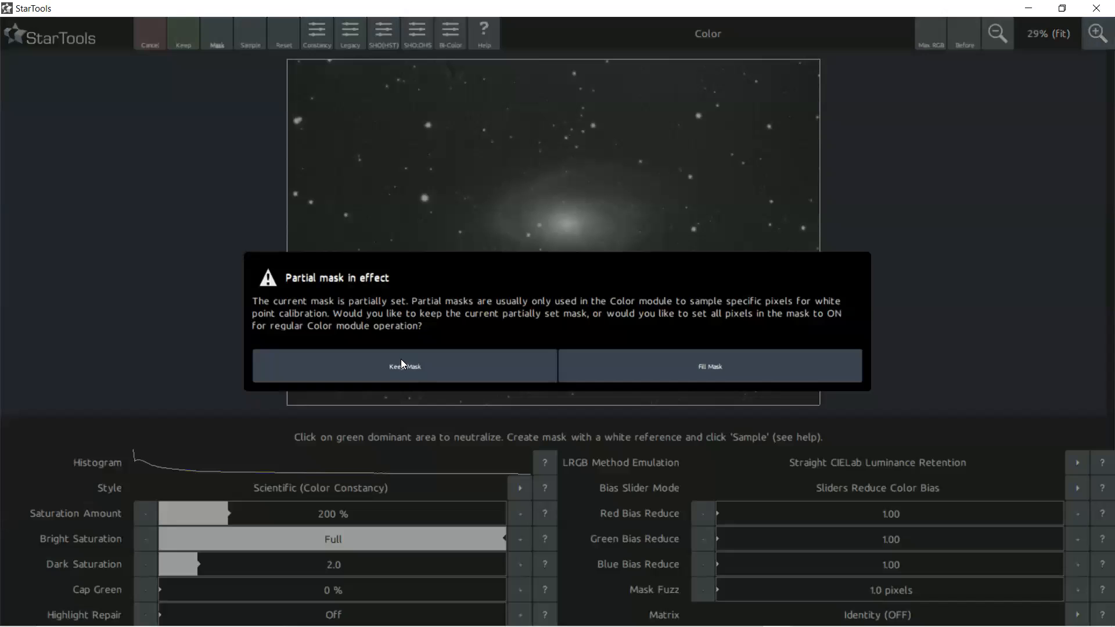
pyautogui.click(402, 364)
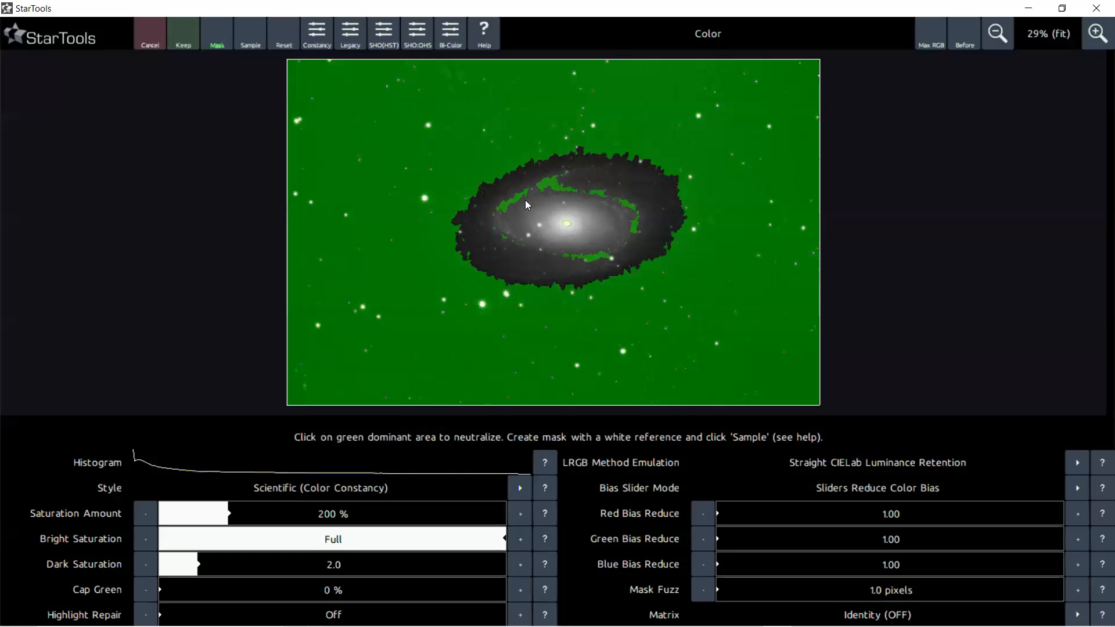
pyautogui.scroll(2, 525, 200)
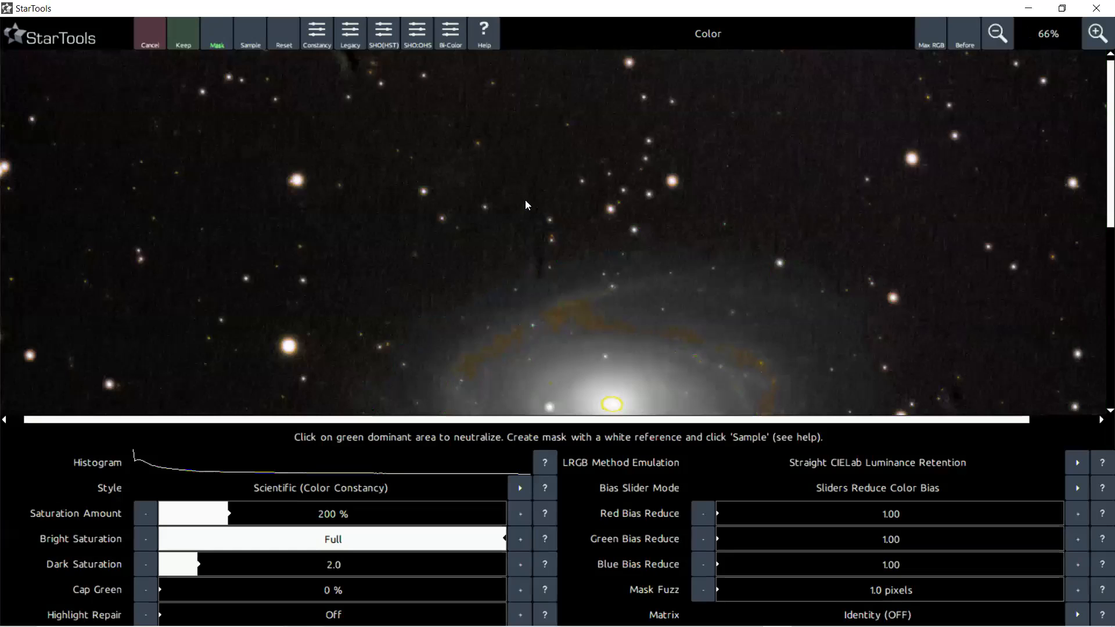
pyautogui.scroll(2, 525, 199)
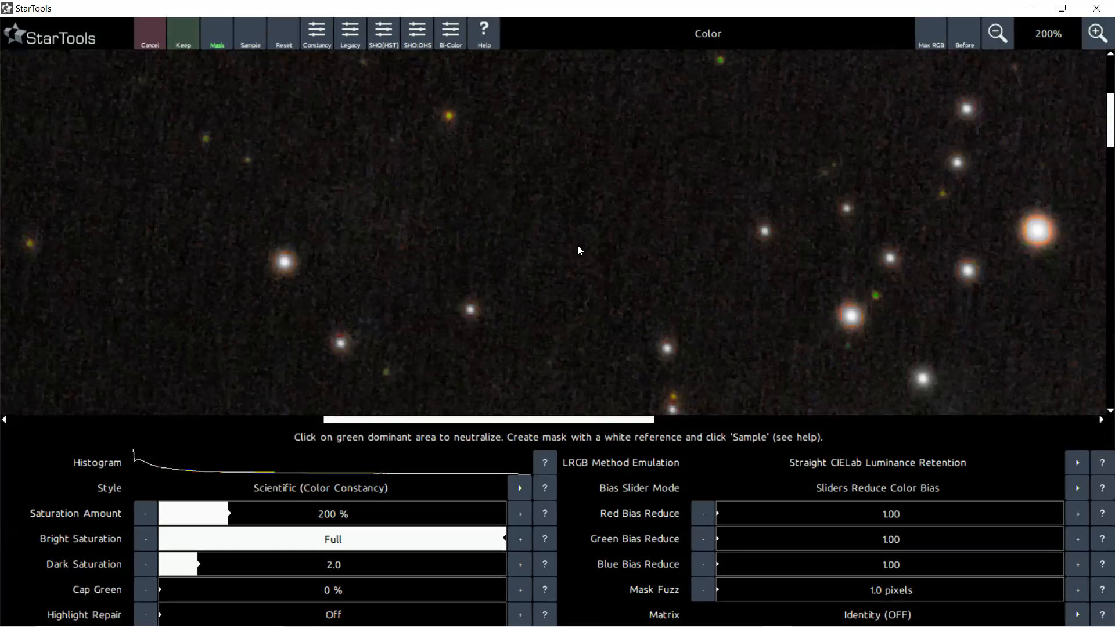
# Set Dark Saturation to 1.1 and check the color noise in the background and around the stars
pyautogui.click(177, 563)
pyautogui.click(164, 564)
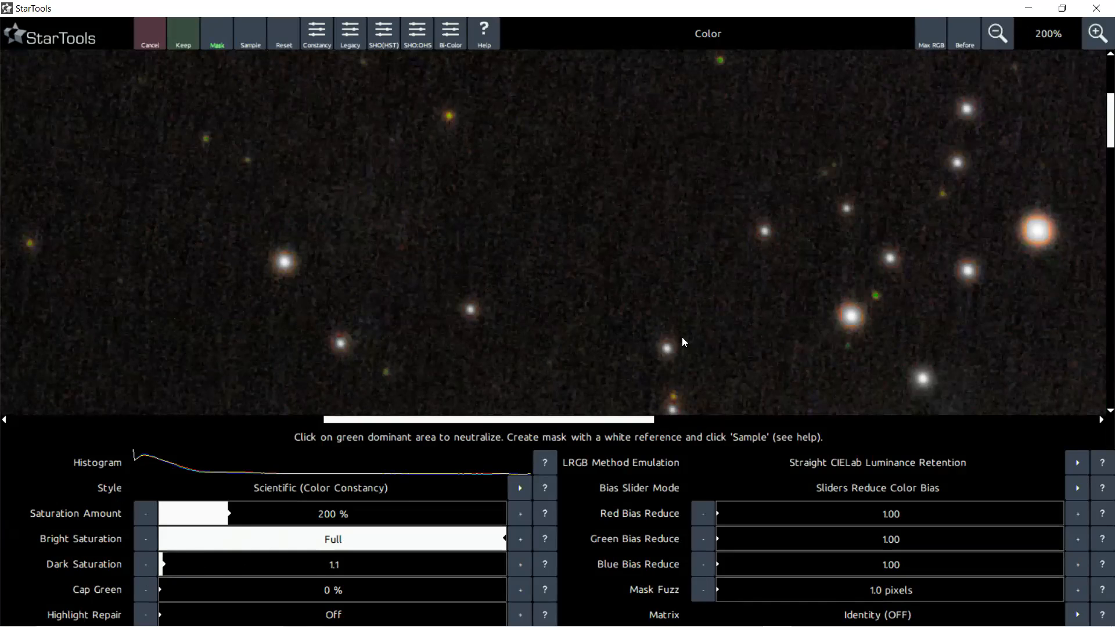
pyautogui.scroll(-3, 404, 292)
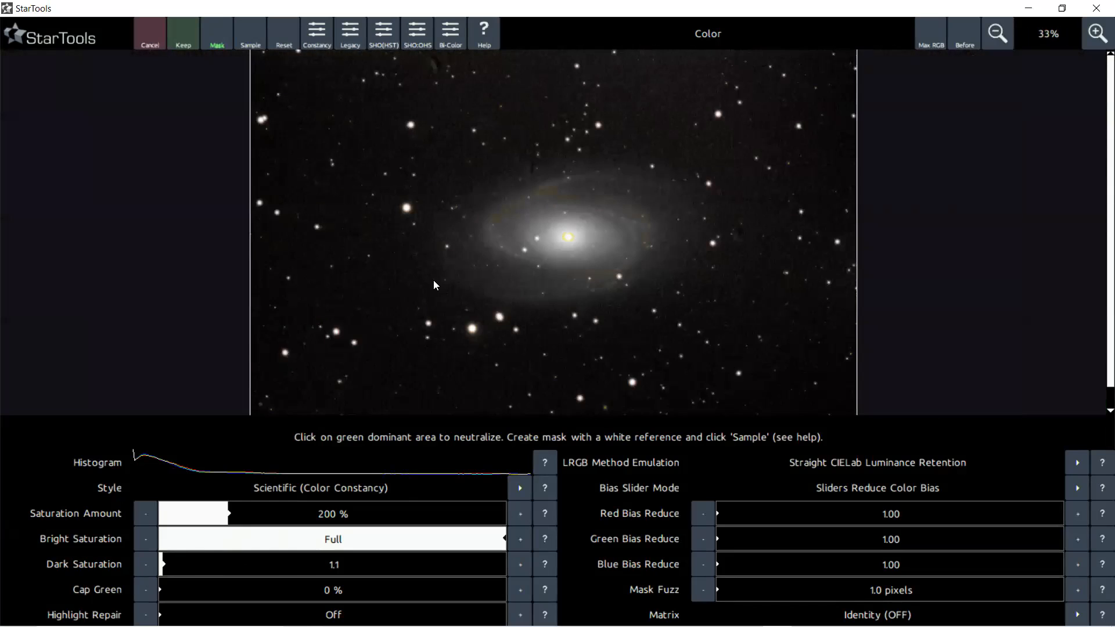
pyautogui.scroll(2, 535, 244)
pyautogui.scroll(2, 730, 171)
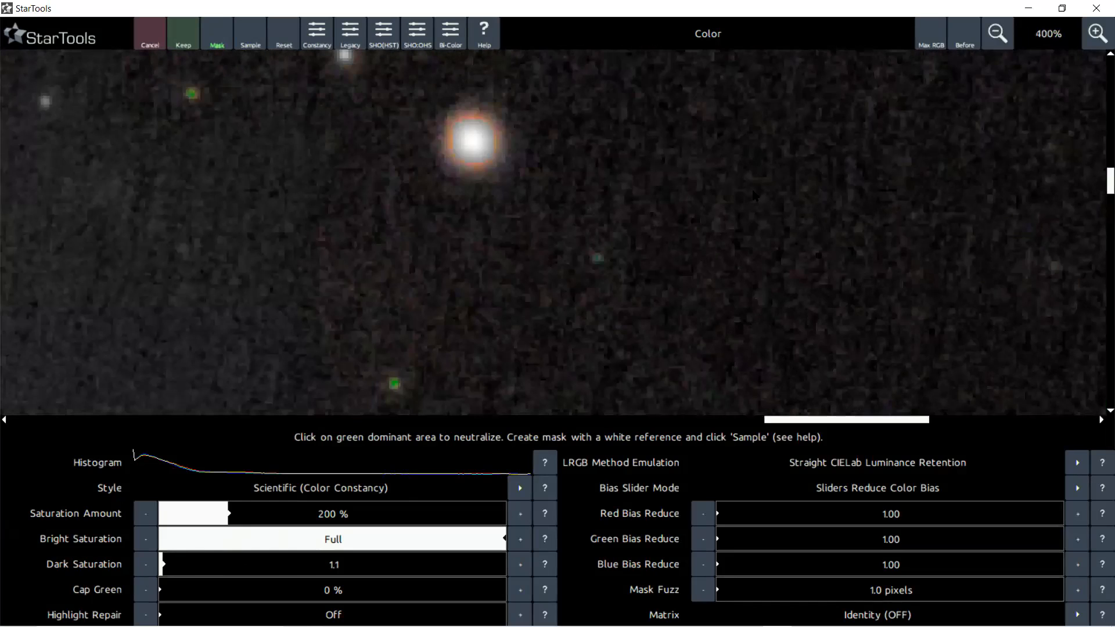
# Compare the image before and after the background color treatment, and keep the Color result
pyautogui.click(965, 40)
pyautogui.click(965, 41)
pyautogui.click(965, 41)
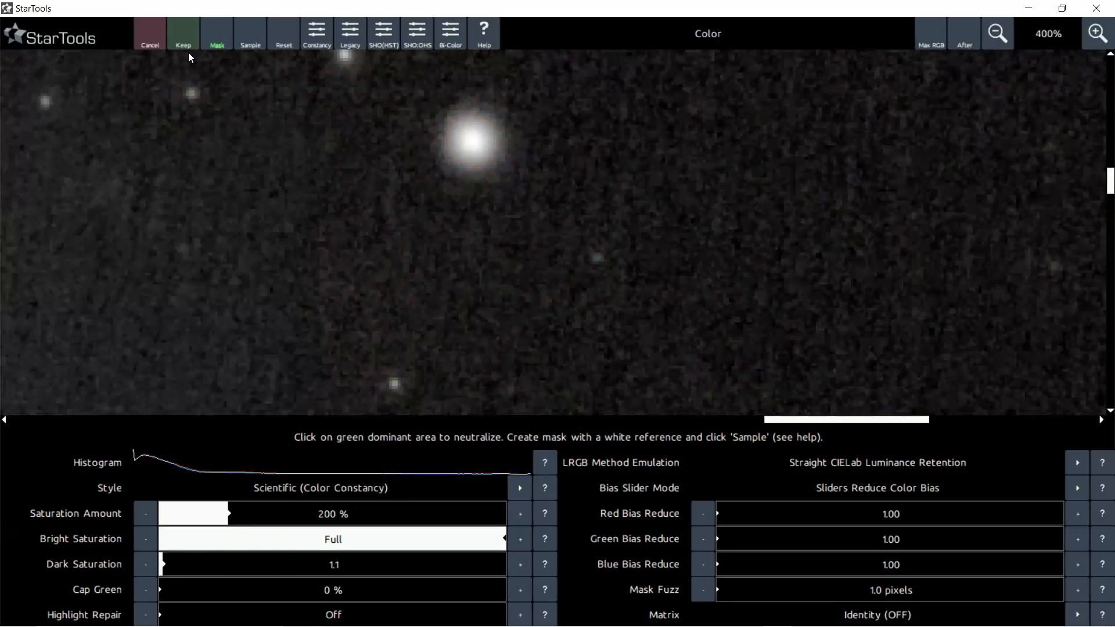
pyautogui.click(183, 39)
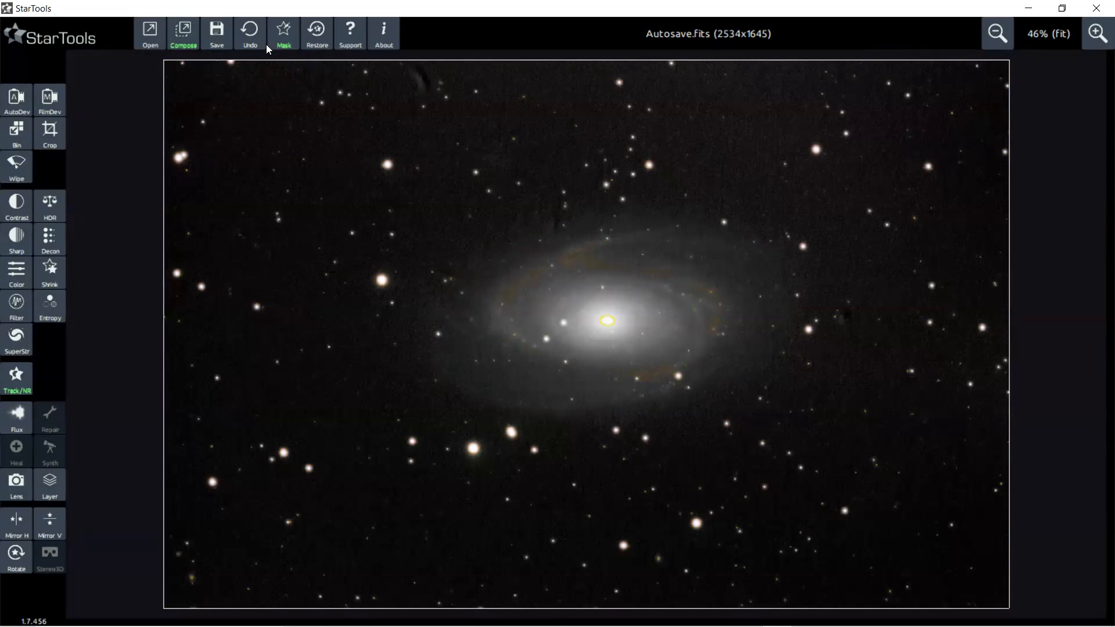
# Invert the mask to select the galaxy and stars, expand the galaxy area with the Grow Blob brush, and keep the mask
pyautogui.click(284, 41)
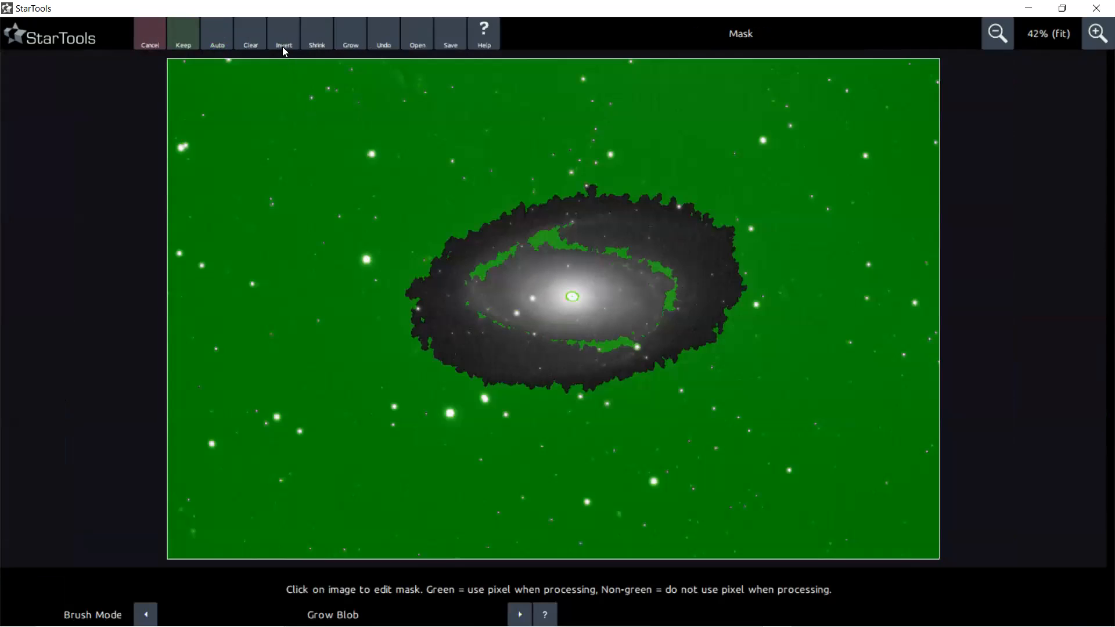
pyautogui.click(285, 44)
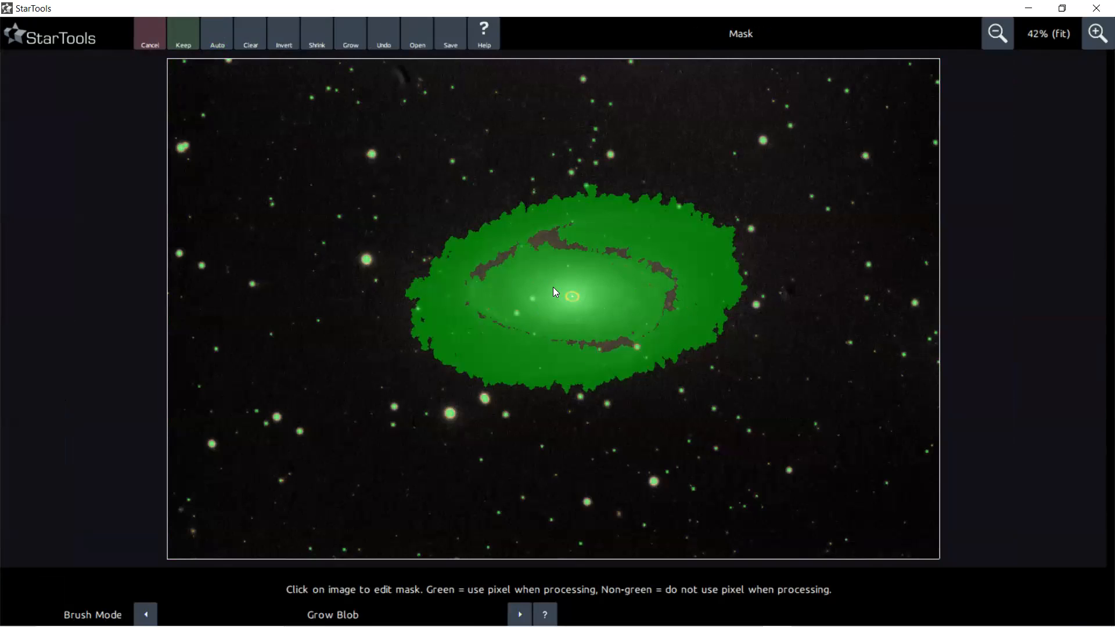
pyautogui.click(544, 270)
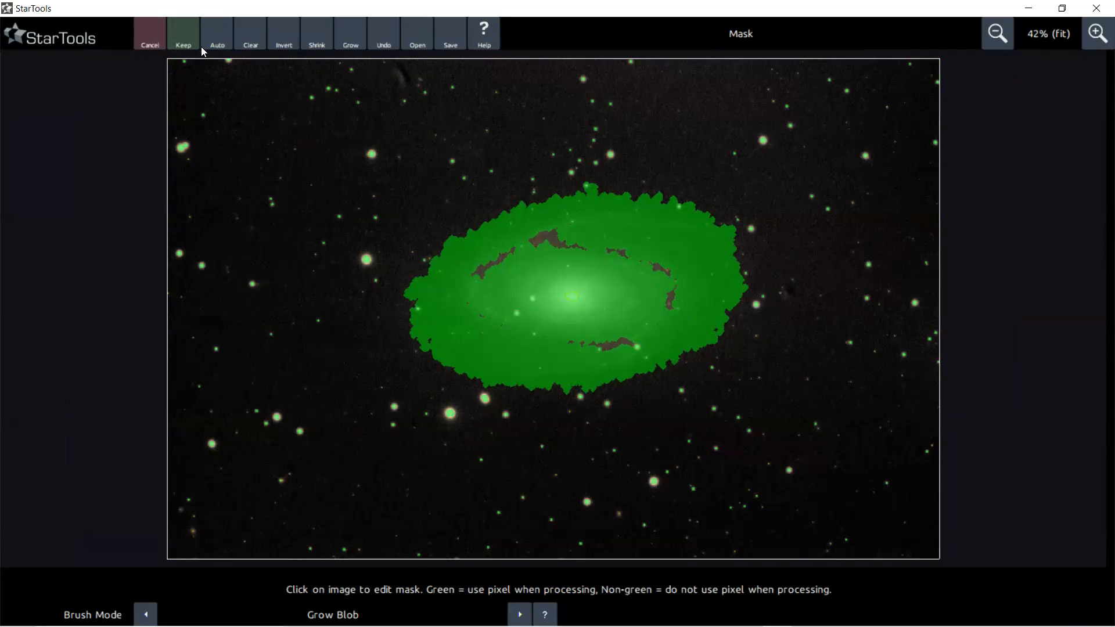
pyautogui.click(176, 44)
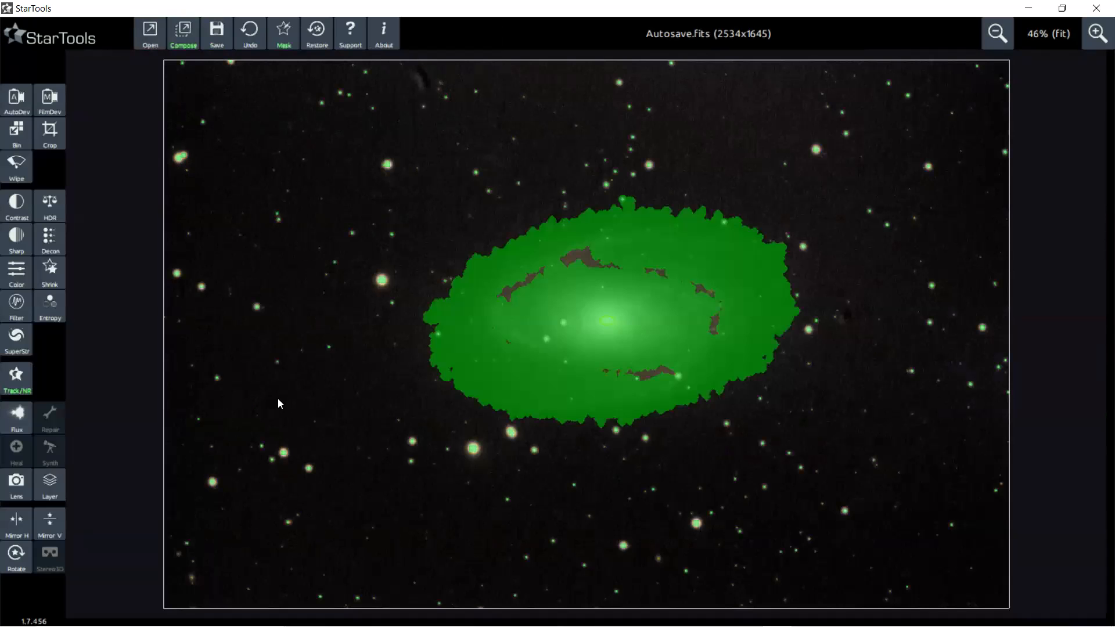
# Start the Color module with the partial mask kept and inspect the galaxy's colors up close
pyautogui.click(14, 283)
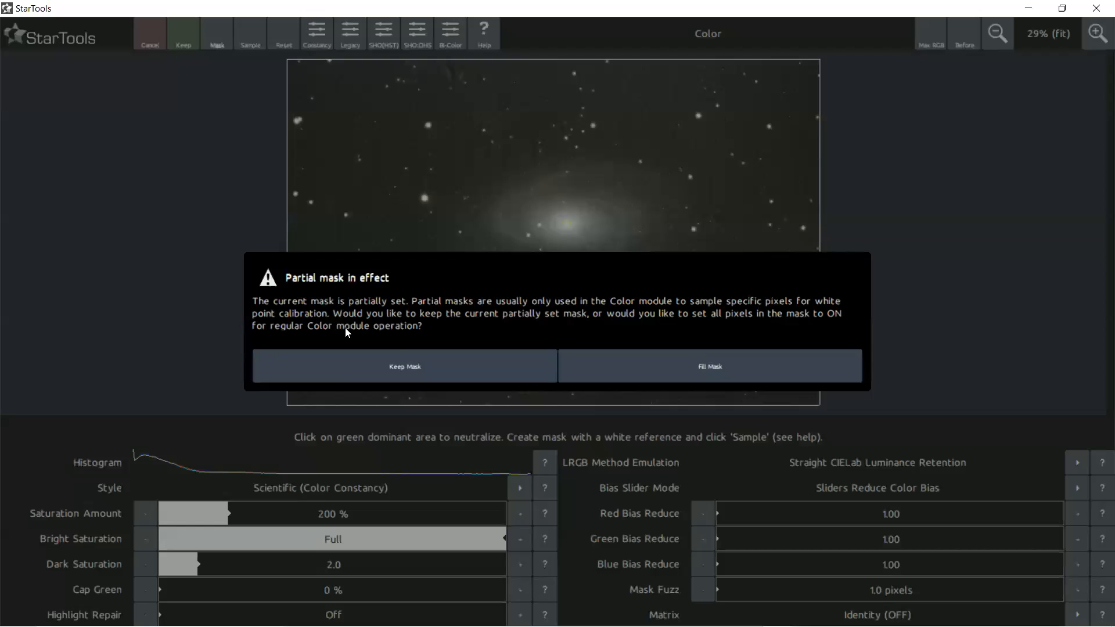
pyautogui.click(405, 366)
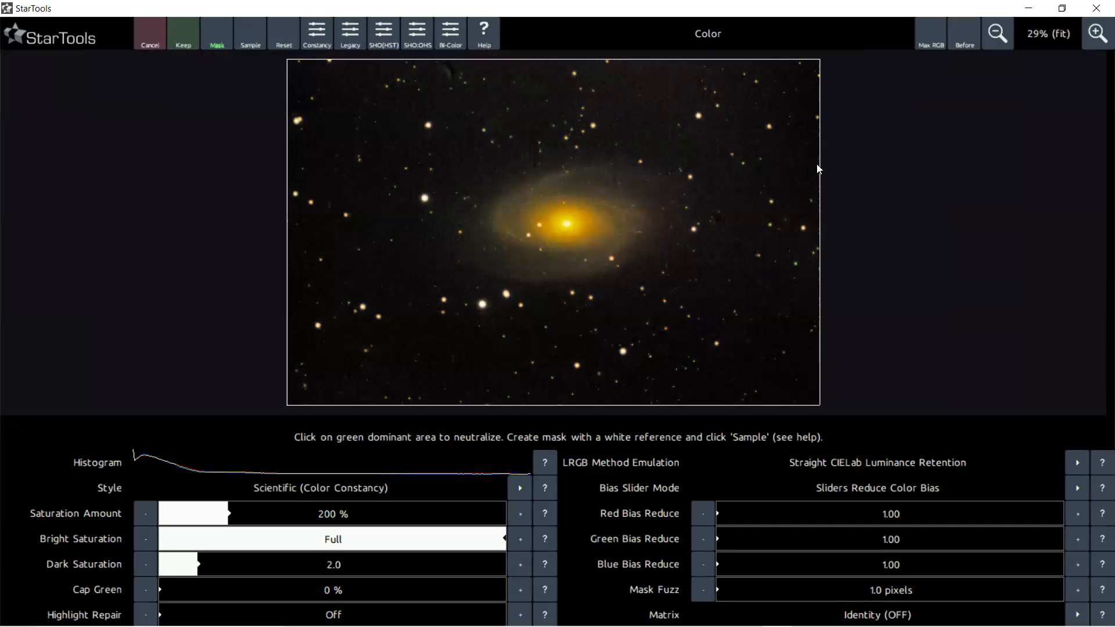
pyautogui.scroll(1, 515, 179)
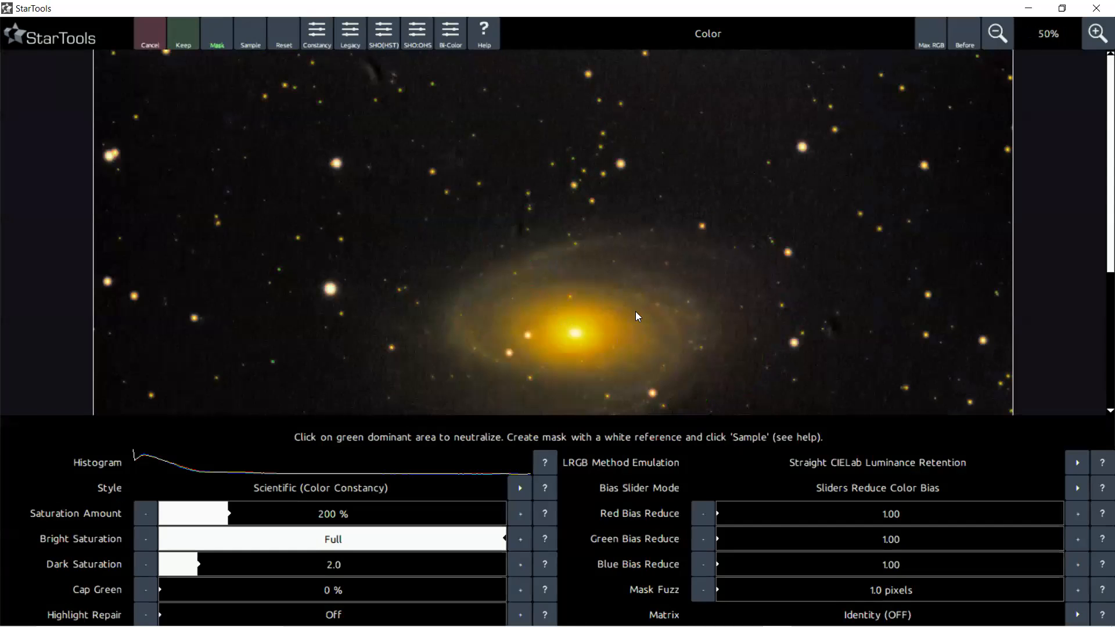
pyautogui.scroll(-1, 620, 358)
pyautogui.scroll(1, 556, 230)
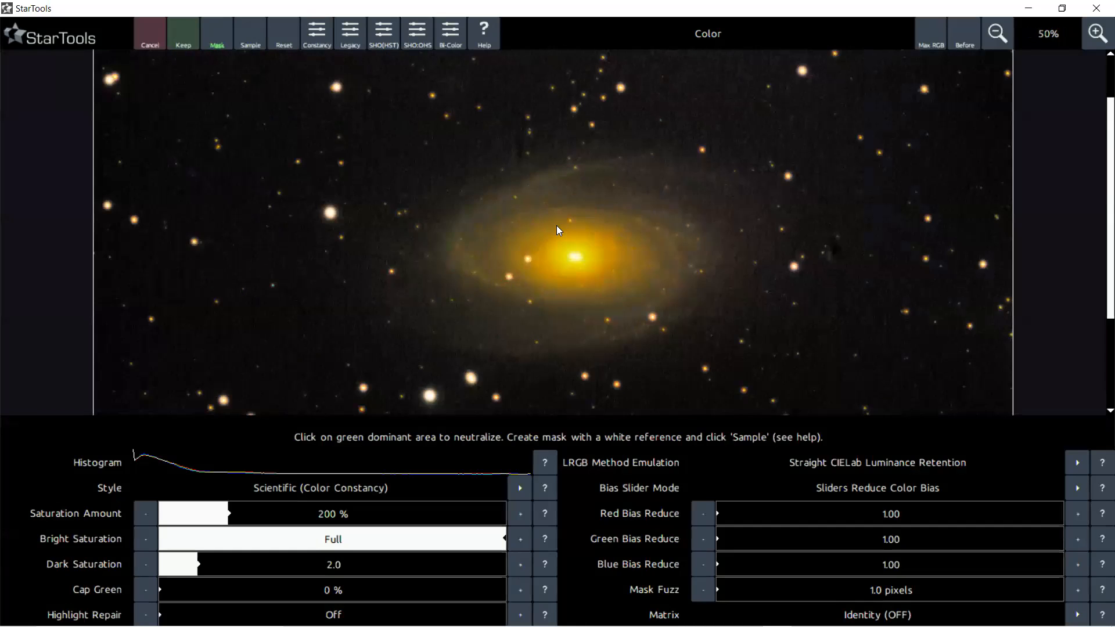
pyautogui.scroll(1, 596, 242)
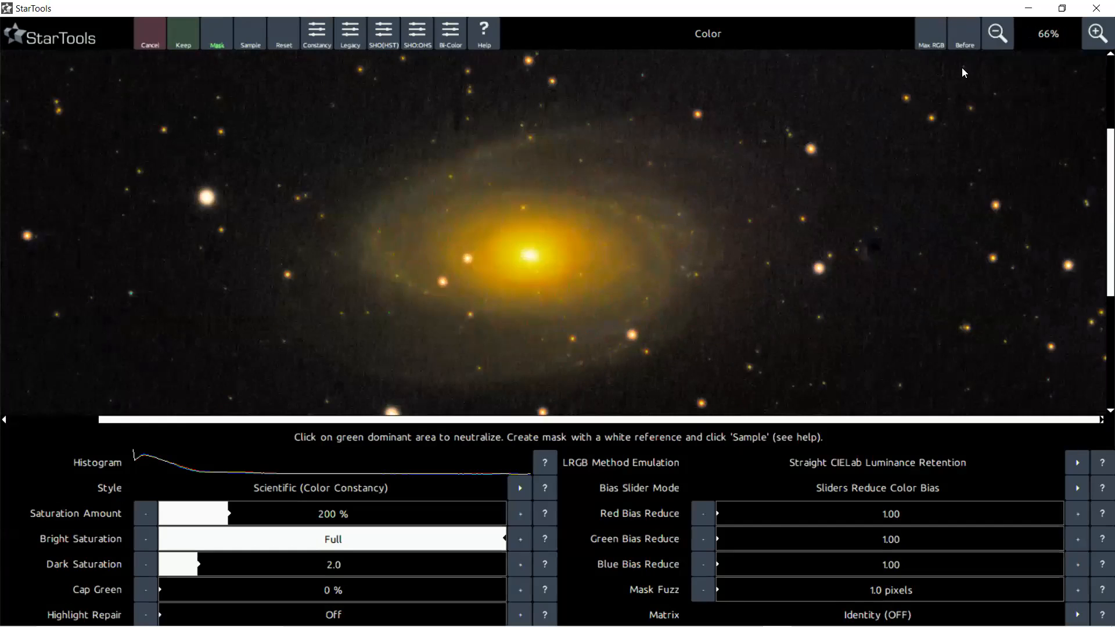
# Set Red Bias Reduce to 1.15 while checking color dominance in the Max RGB view, and return to the normal view
pyautogui.click(928, 40)
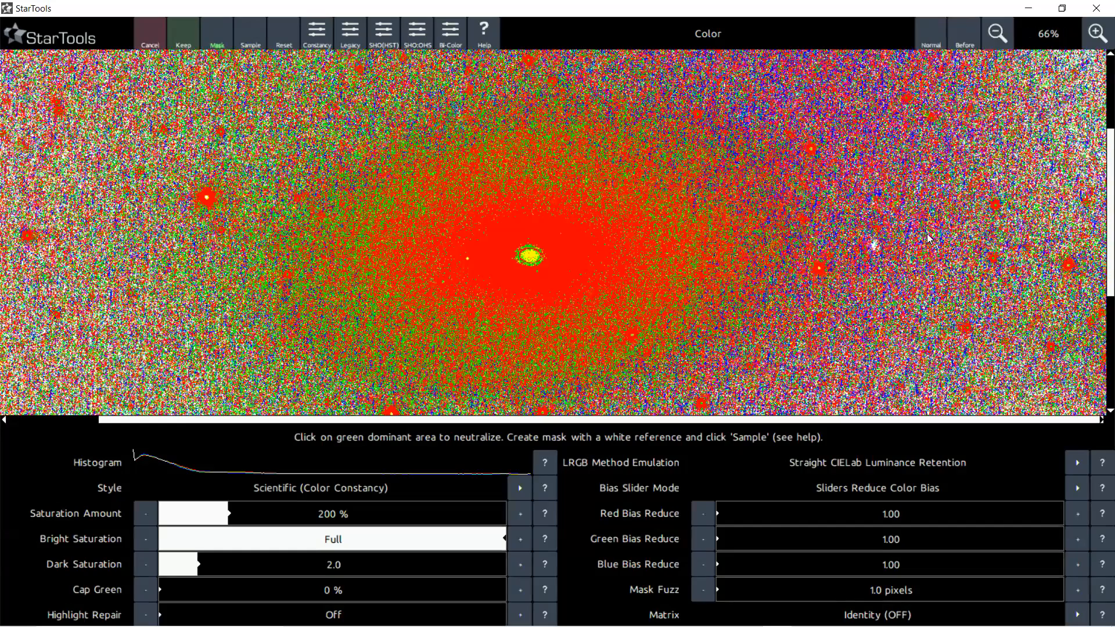
pyautogui.scroll(-1, 929, 238)
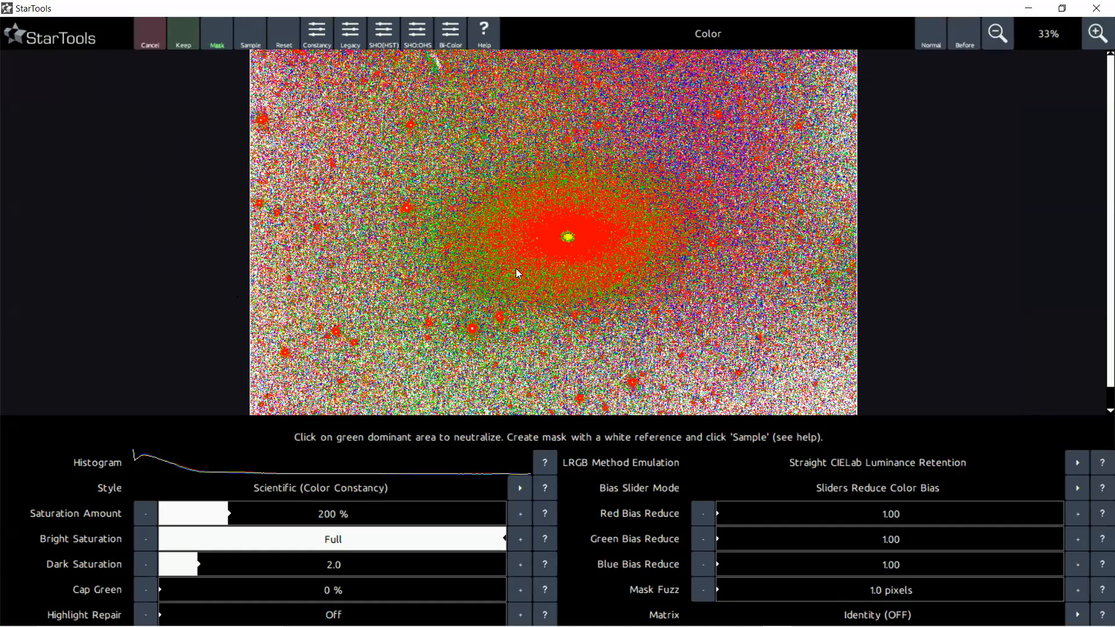
pyautogui.click(743, 514)
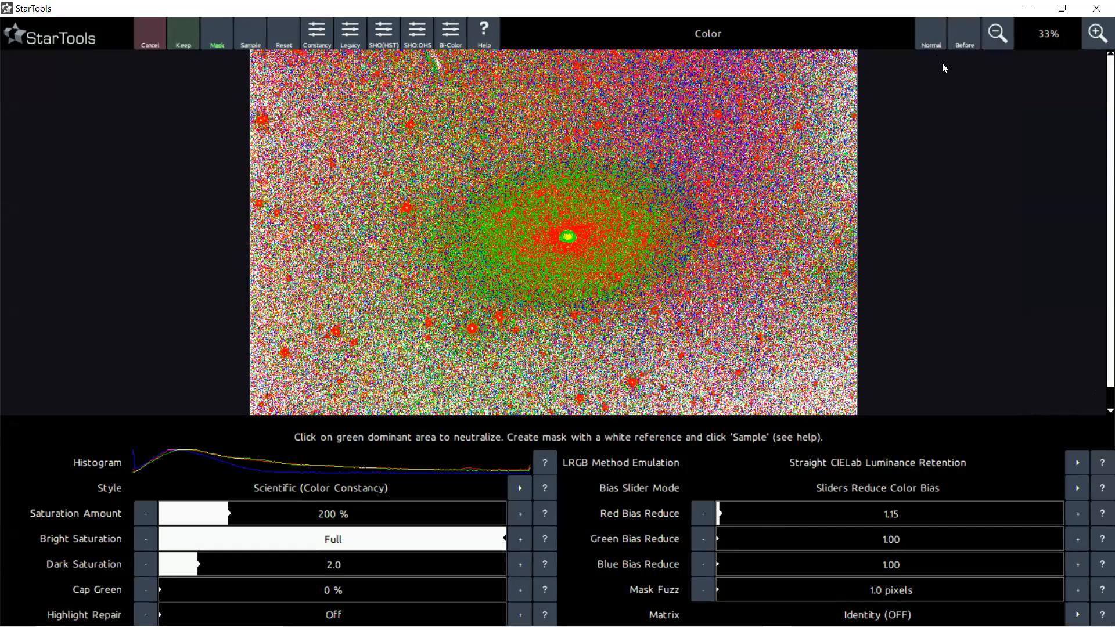
pyautogui.click(935, 41)
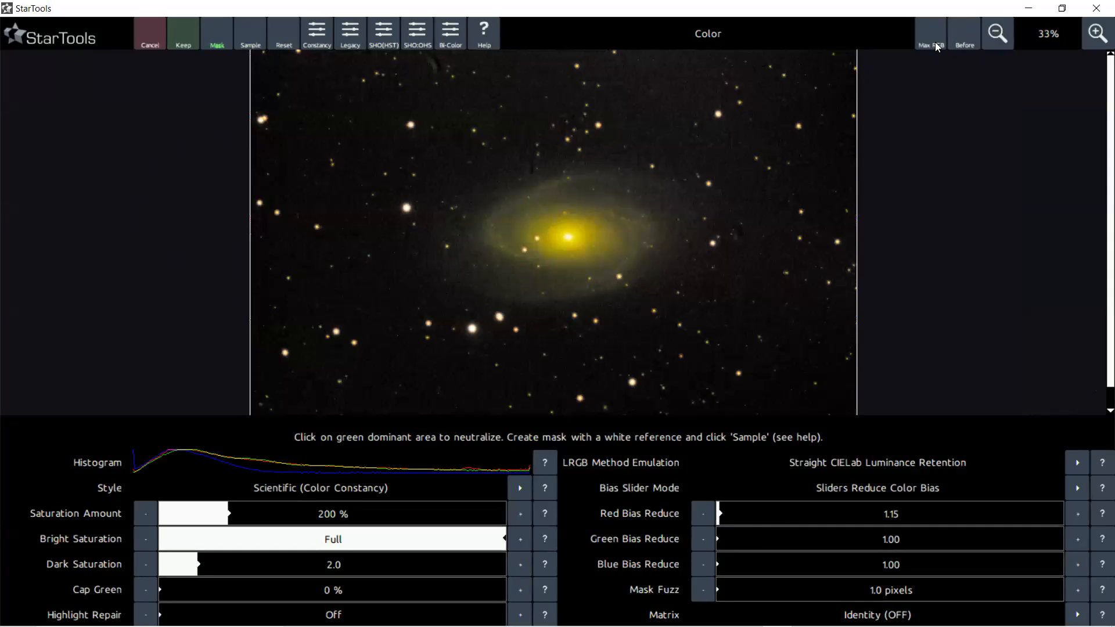
# Set Red Bias Reduce to 1.19 and Green Bias Reduce to 1.03 using the Max RGB view, and return to the normal view
pyautogui.click(935, 42)
pyautogui.click(1078, 515)
pyautogui.click(1078, 515)
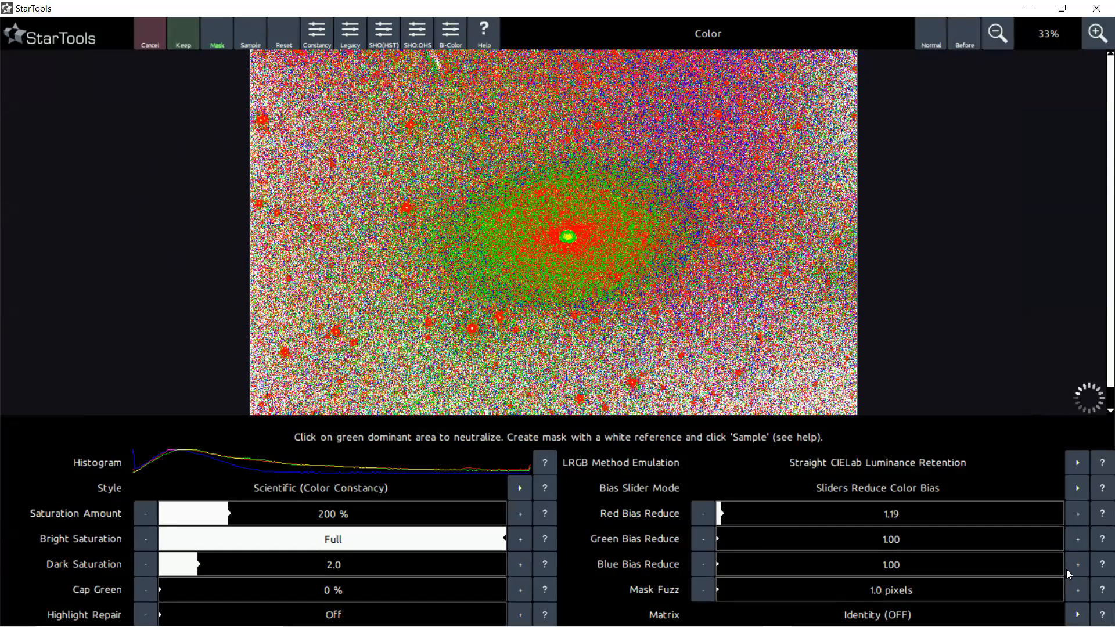
pyautogui.click(1076, 538)
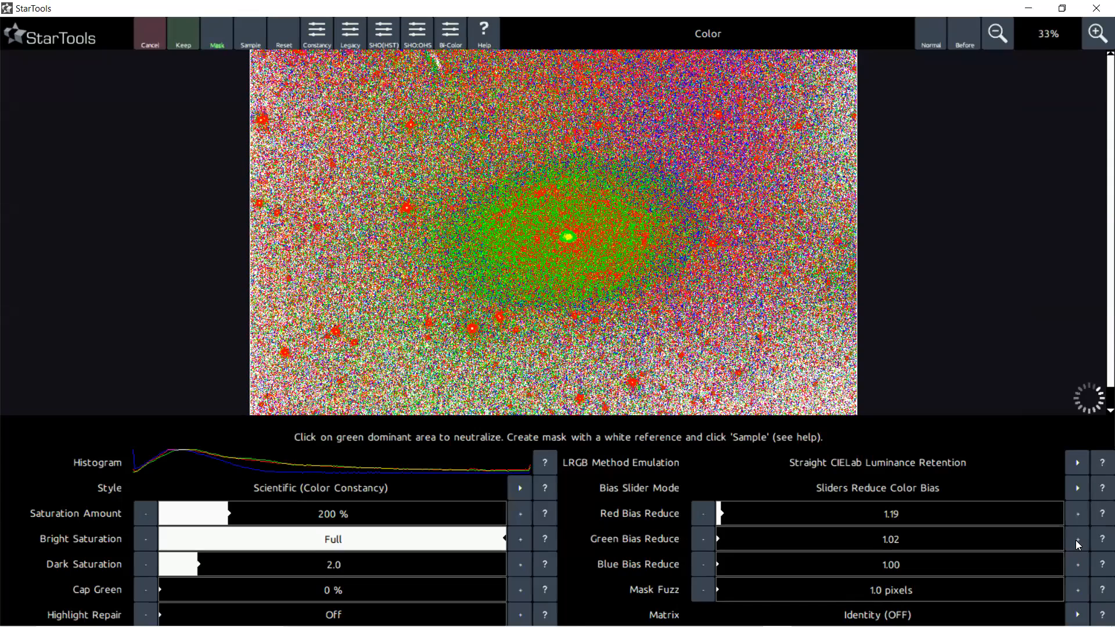
pyautogui.click(1076, 539)
pyautogui.click(932, 38)
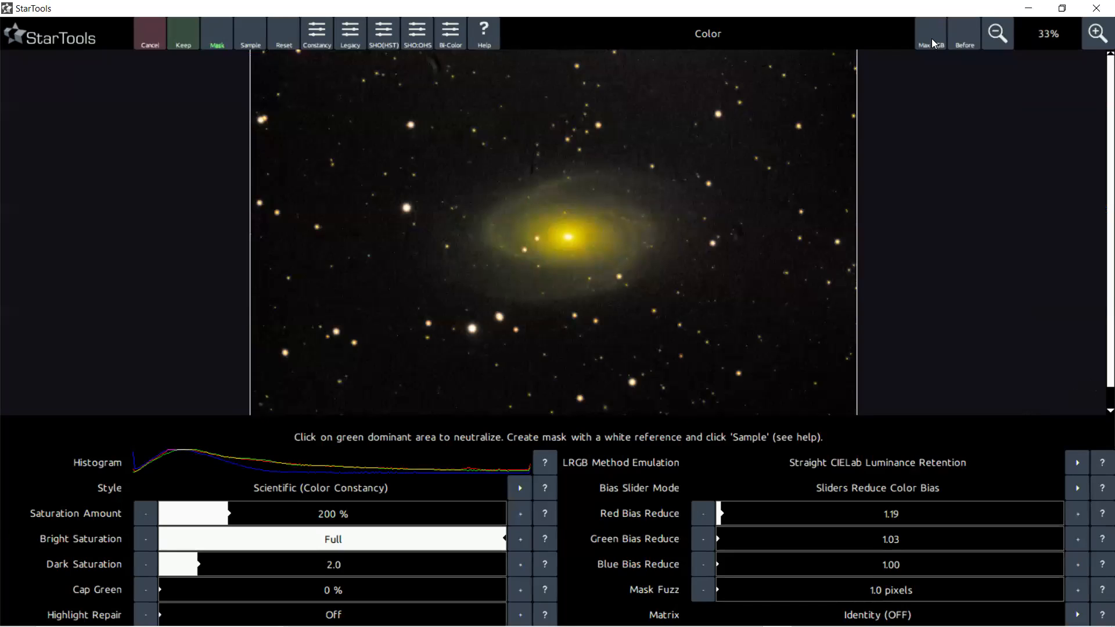
# Raise Red Bias Reduce step by step to 1.39 while watching the galaxy's color
pyautogui.scroll(1, 620, 233)
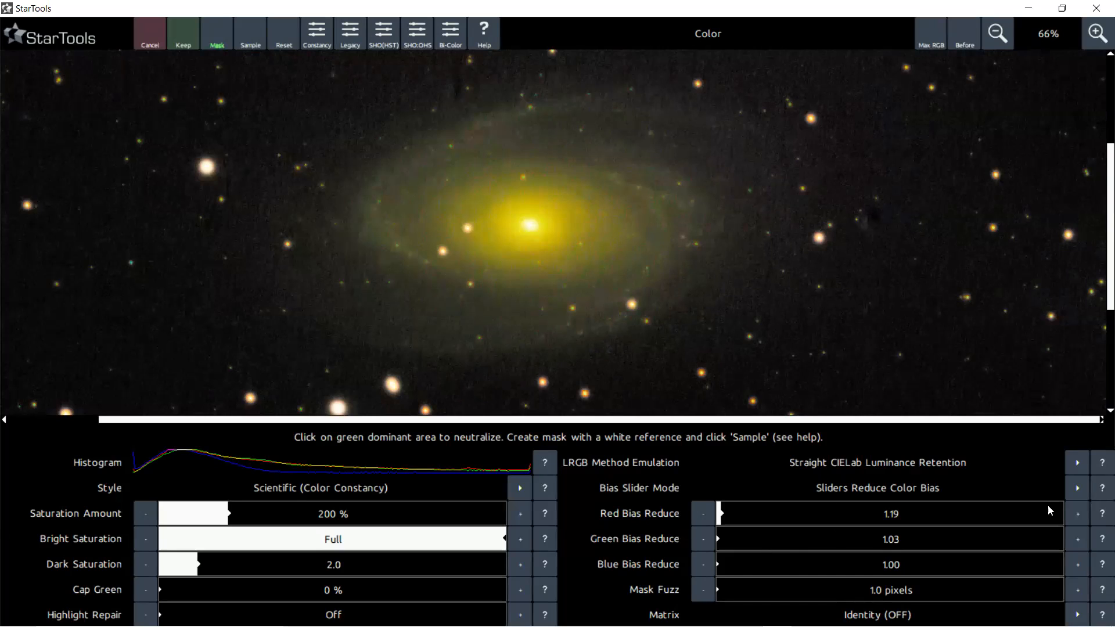
pyautogui.click(1079, 514)
pyautogui.click(1082, 515)
pyautogui.click(1082, 515)
pyautogui.click(1081, 514)
pyautogui.click(1082, 514)
pyautogui.click(1081, 515)
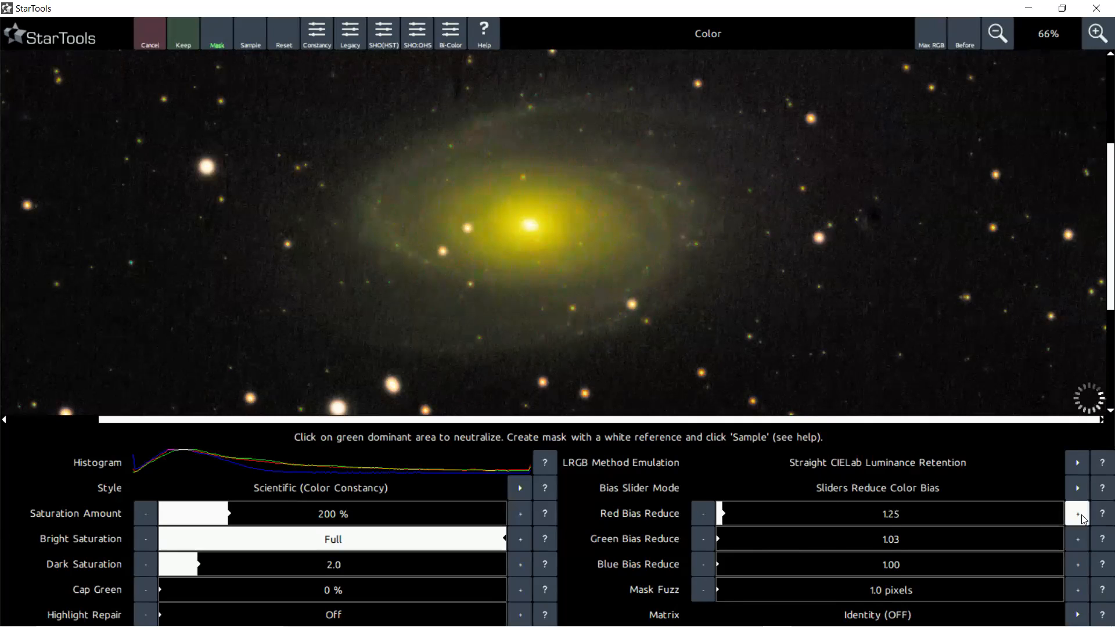
pyautogui.click(1082, 514)
pyautogui.click(1081, 515)
pyautogui.click(1081, 515)
pyautogui.click(1086, 518)
pyautogui.click(1086, 518)
pyautogui.click(1085, 518)
pyautogui.click(1086, 518)
pyautogui.click(1086, 518)
pyautogui.click(1086, 518)
pyautogui.click(1086, 518)
pyautogui.click(1086, 518)
pyautogui.click(1086, 518)
pyautogui.click(1086, 518)
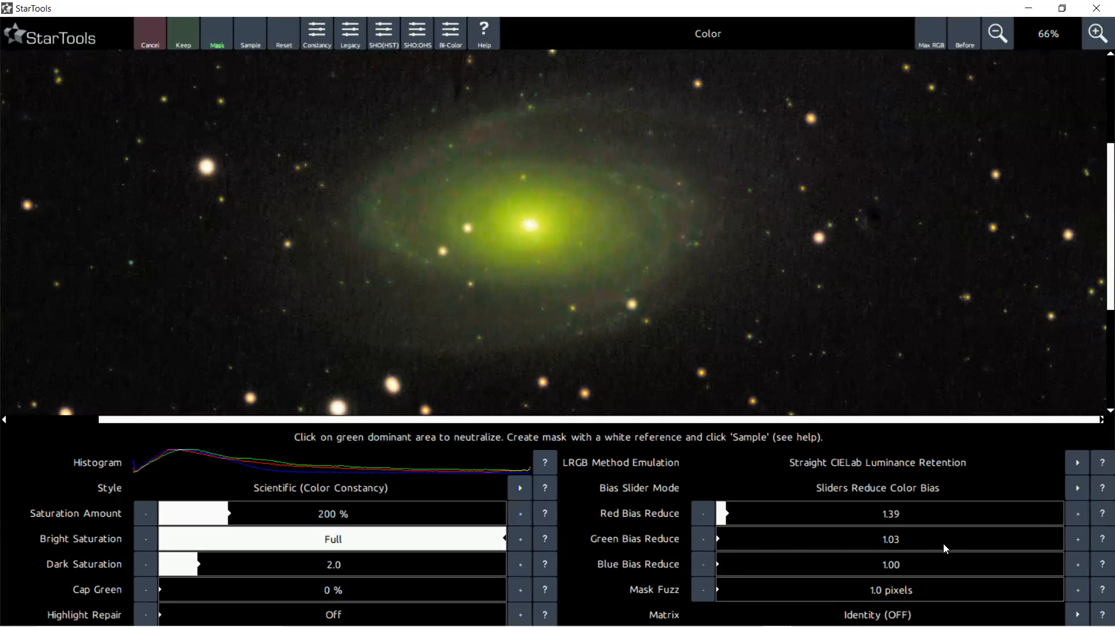
# Raise Green Bias Reduce to 1.21 to counter the green cast in the galaxy, and fine-tune it to 1.19
pyautogui.click(1072, 539)
pyautogui.click(1072, 539)
pyautogui.click(1072, 539)
pyautogui.click(1072, 539)
pyautogui.click(1072, 539)
pyautogui.click(1072, 539)
pyautogui.click(1072, 539)
pyautogui.click(1072, 539)
pyautogui.click(1072, 539)
pyautogui.click(1071, 539)
pyautogui.click(1072, 539)
pyautogui.click(1072, 539)
pyautogui.click(1072, 539)
pyautogui.click(1072, 539)
pyautogui.click(1072, 539)
pyautogui.click(1072, 539)
pyautogui.click(1072, 539)
pyautogui.click(1071, 537)
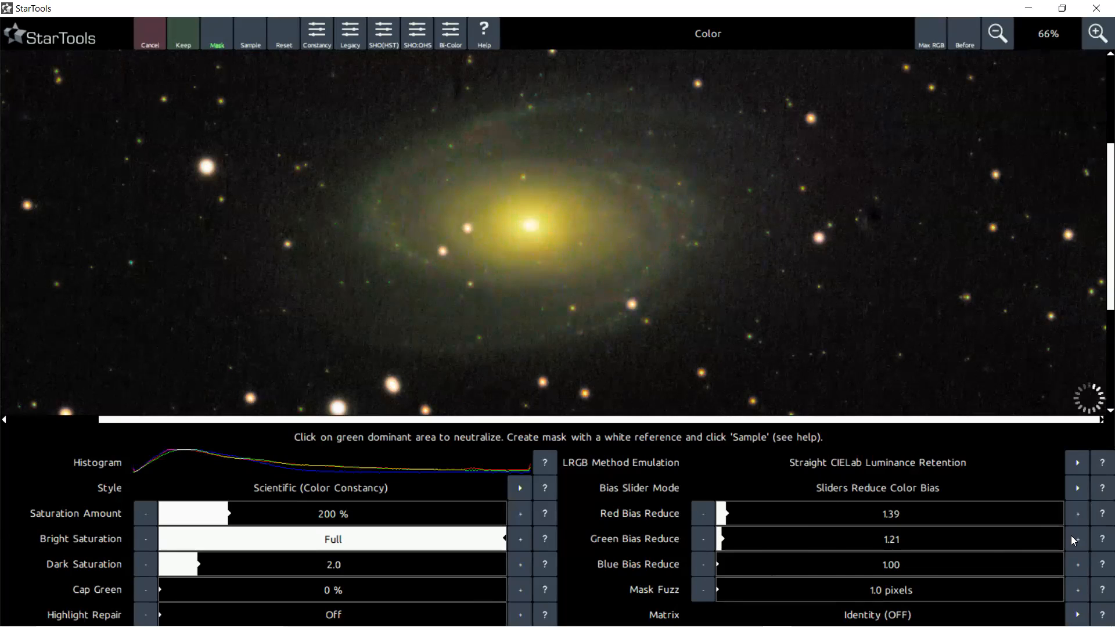
pyautogui.click(703, 539)
pyautogui.click(702, 536)
# Change the color style to Artistic, Detail Aware
pyautogui.scroll(-1, 607, 146)
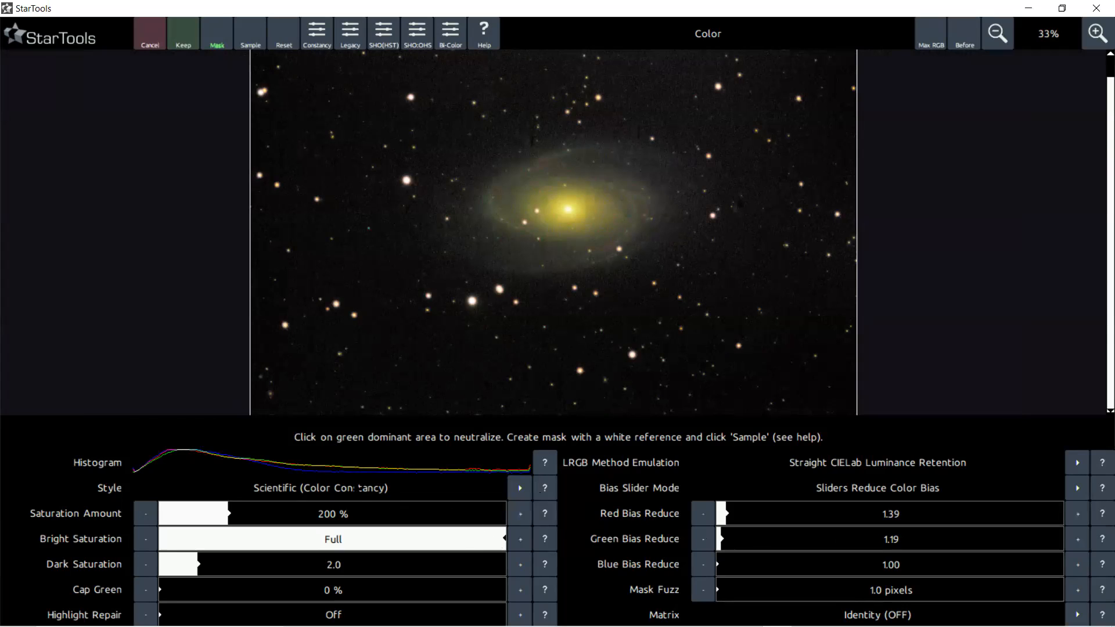
pyautogui.click(364, 486)
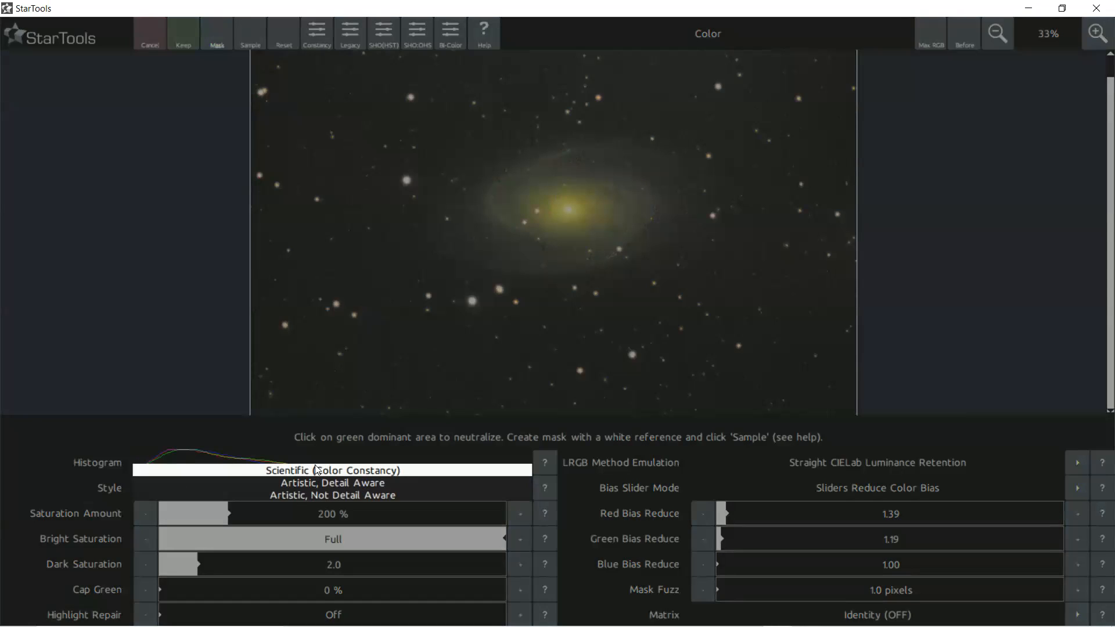
pyautogui.click(497, 474)
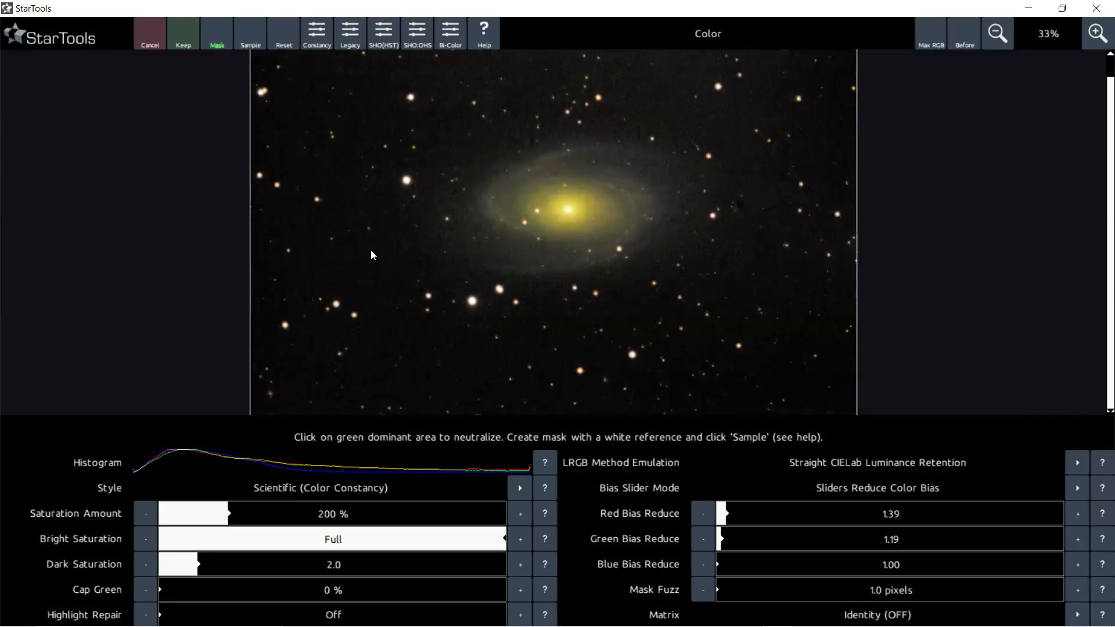
pyautogui.click(406, 489)
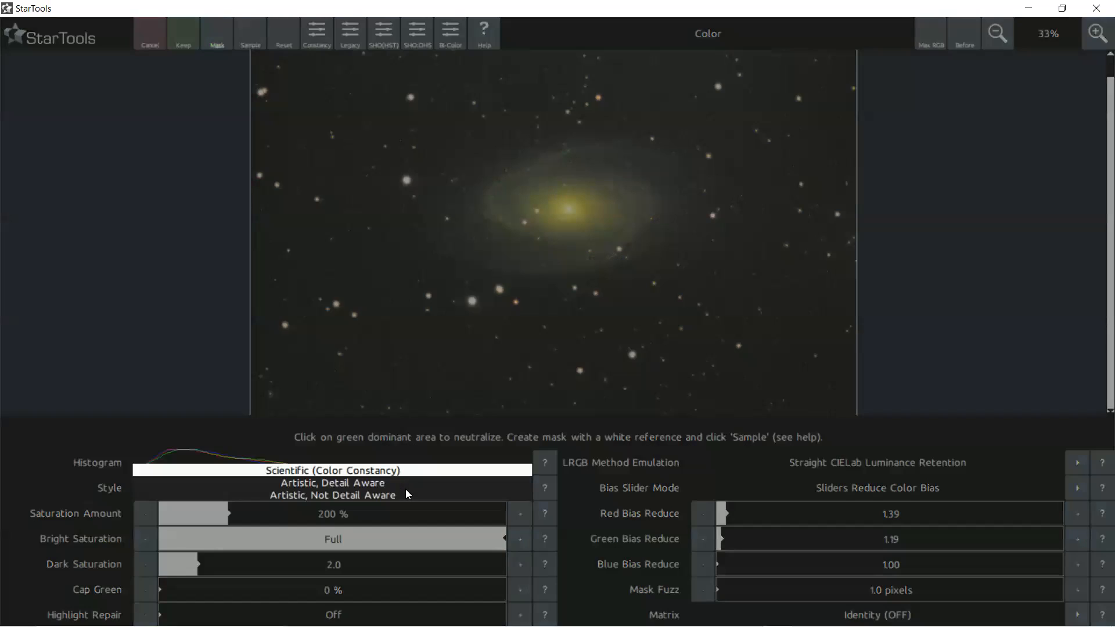
pyautogui.click(367, 484)
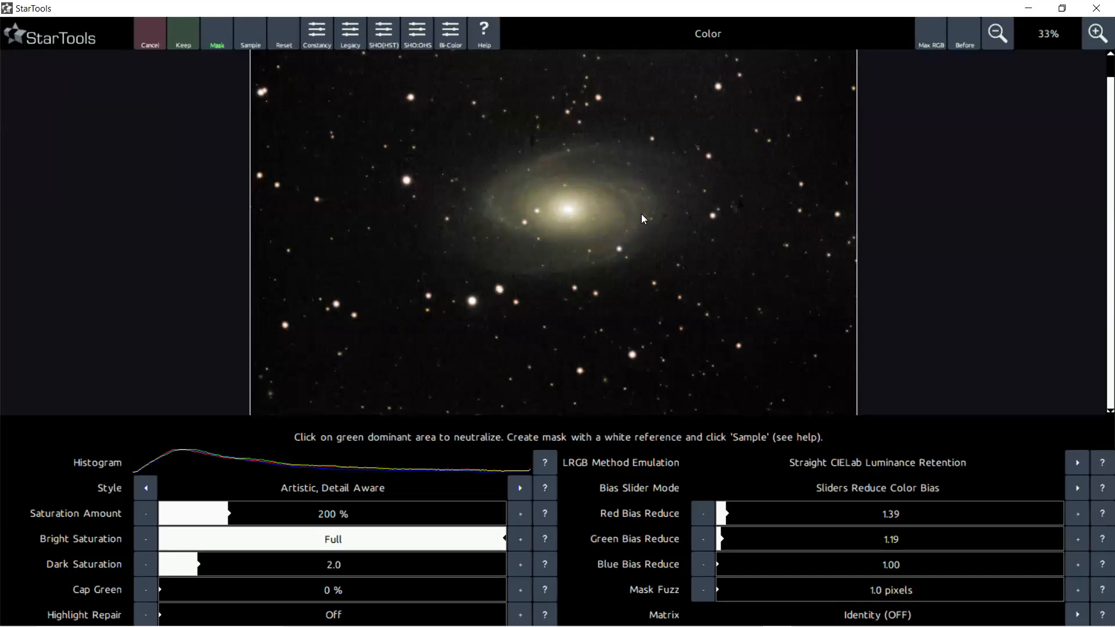
# Raise Saturation Amount gradually to 400 % while watching the galaxy up close
pyautogui.scroll(1, 521, 152)
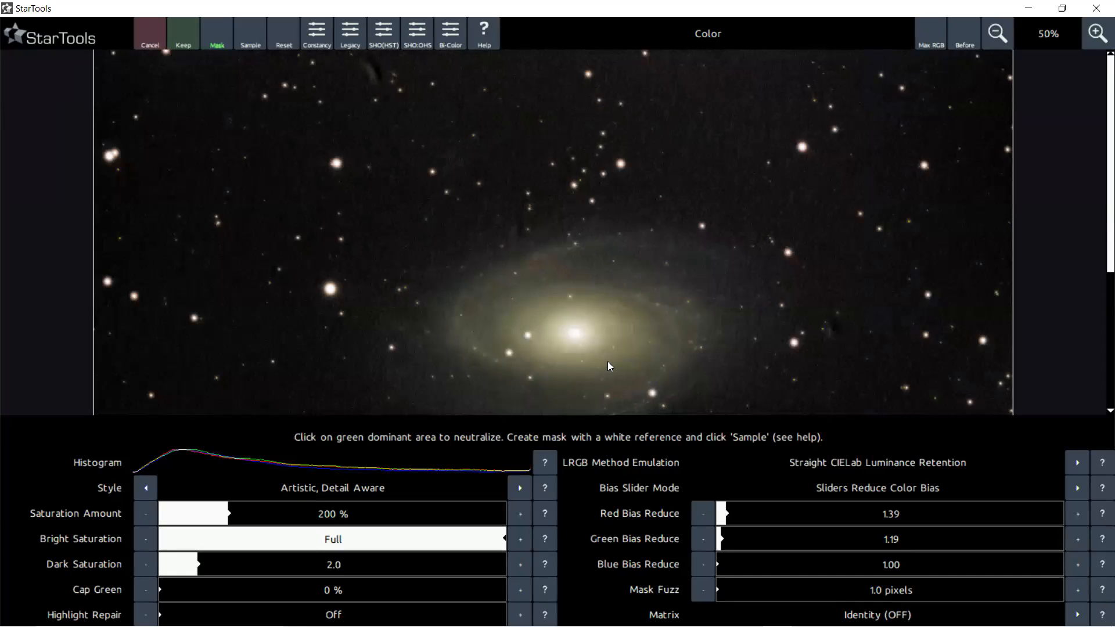
pyautogui.scroll(1, 607, 361)
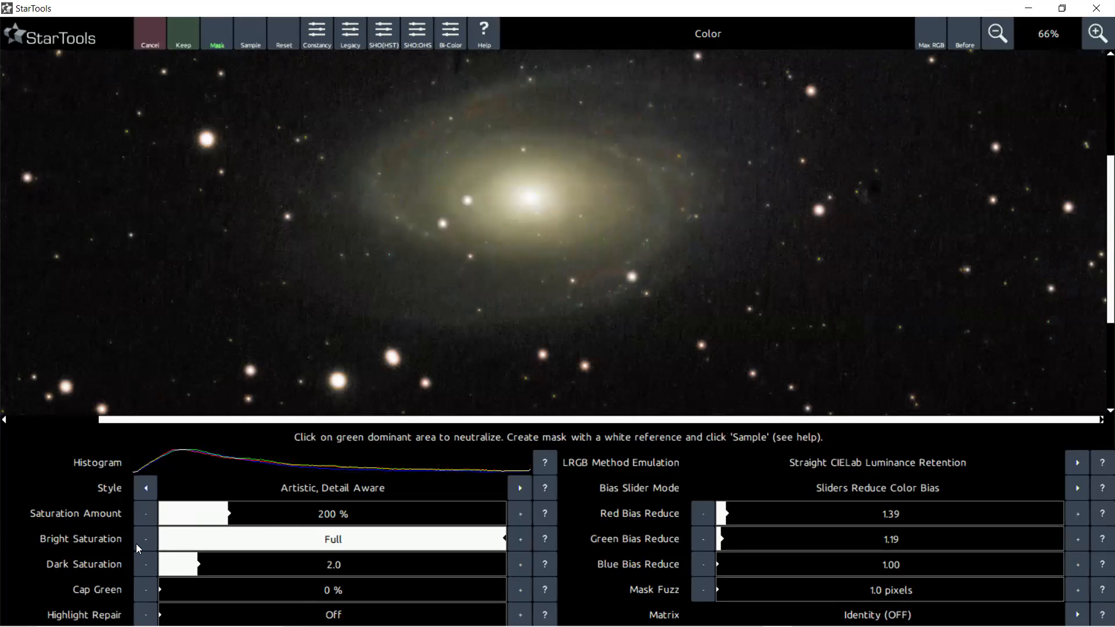
pyautogui.click(236, 522)
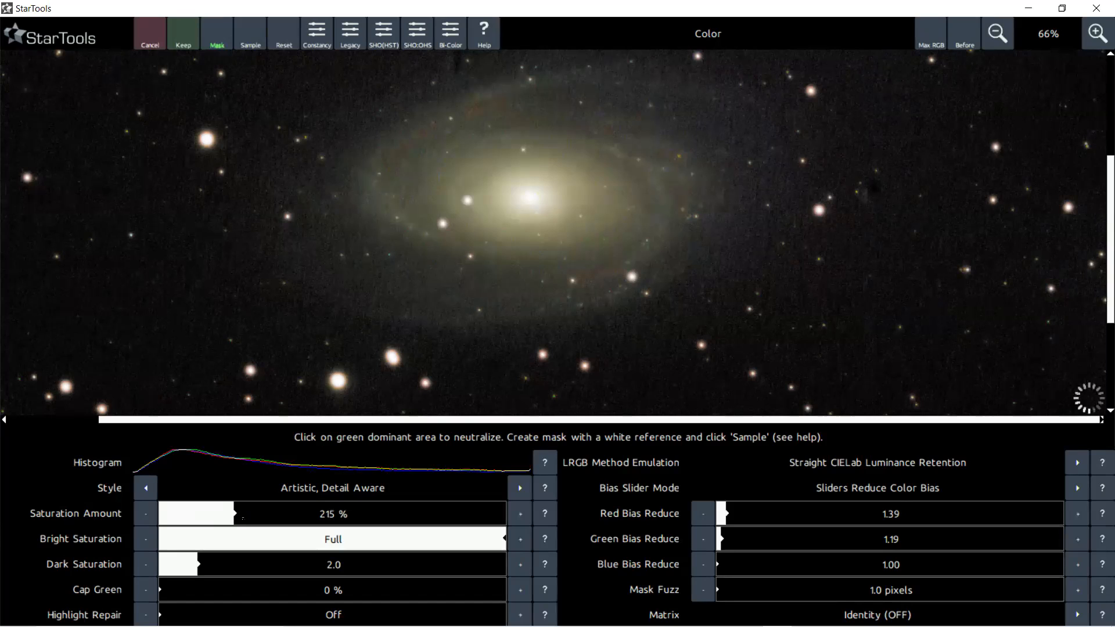
pyautogui.click(242, 517)
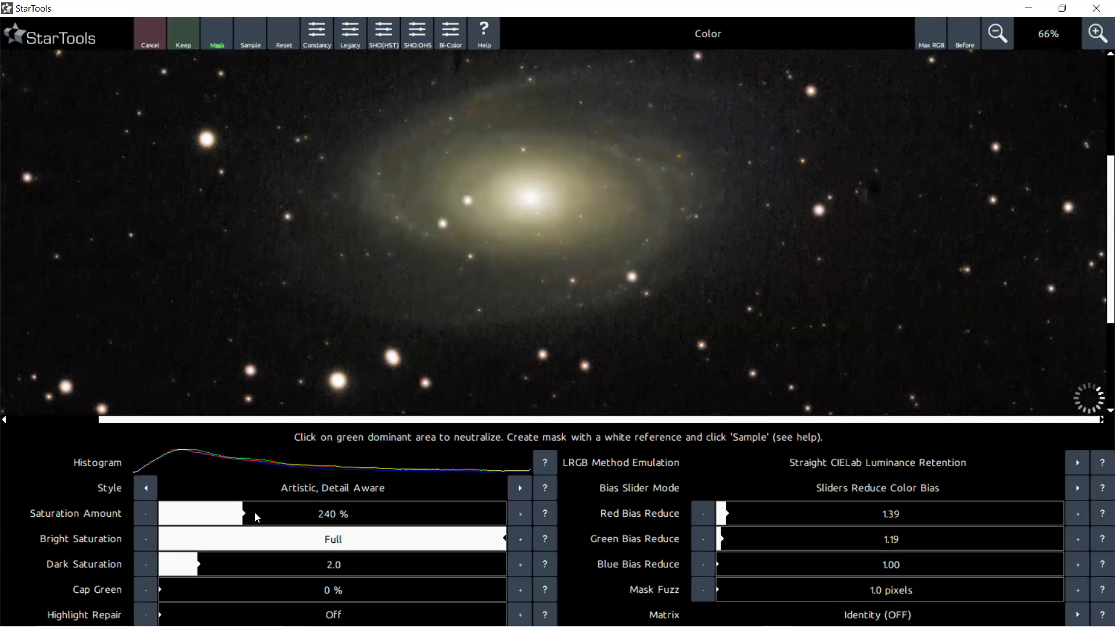
pyautogui.click(256, 516)
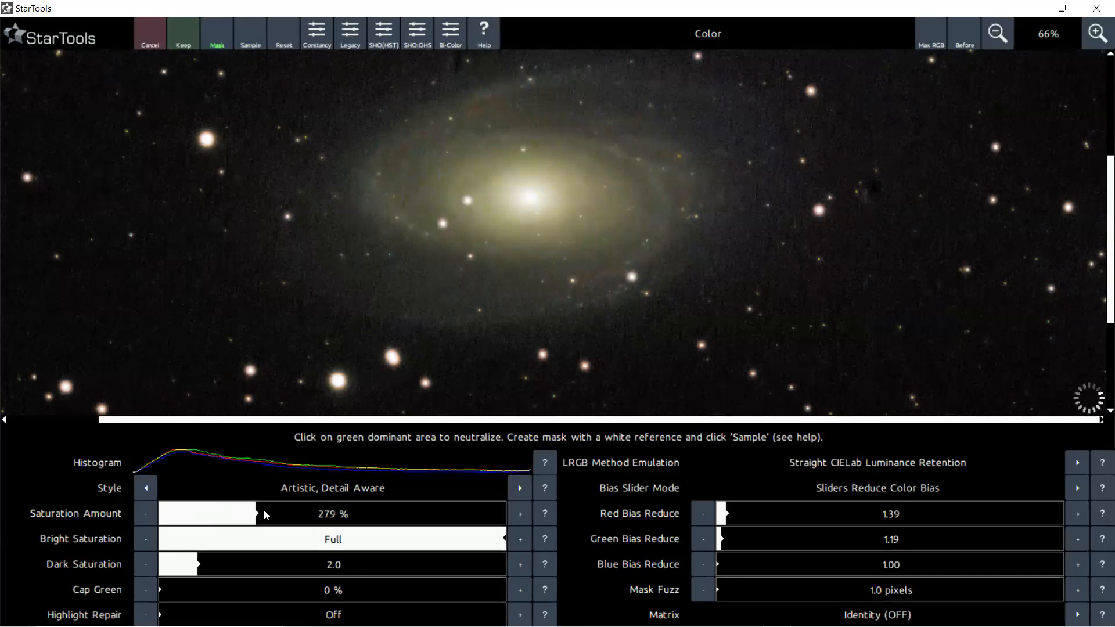
pyautogui.click(272, 515)
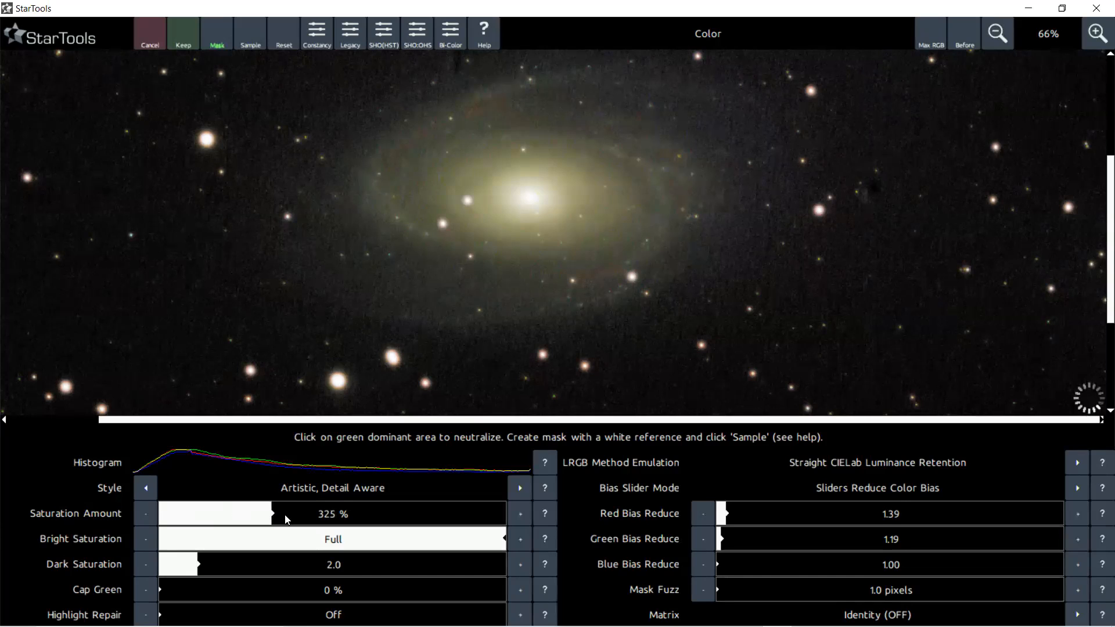
pyautogui.click(283, 517)
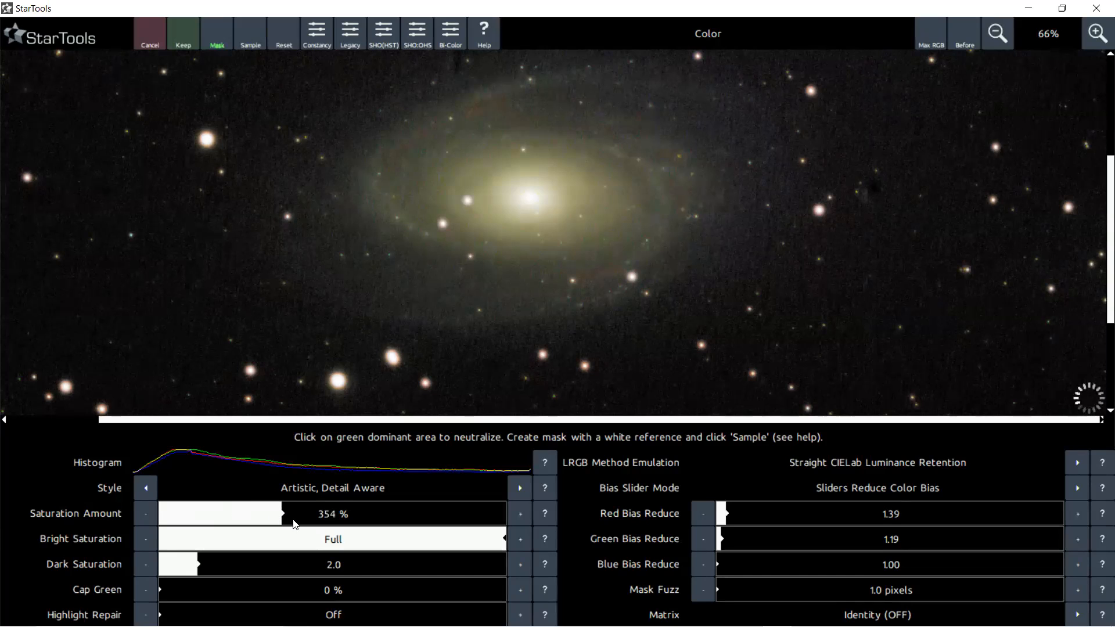
pyautogui.click(299, 515)
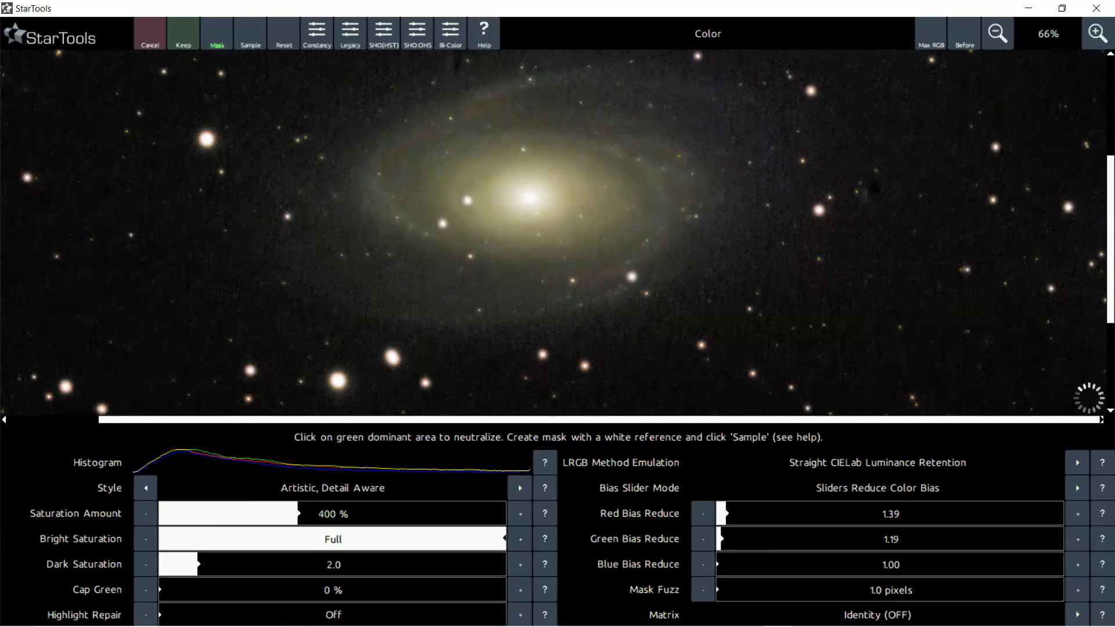
# Try raising Saturation Amount further in small stages to 540 %
pyautogui.click(318, 516)
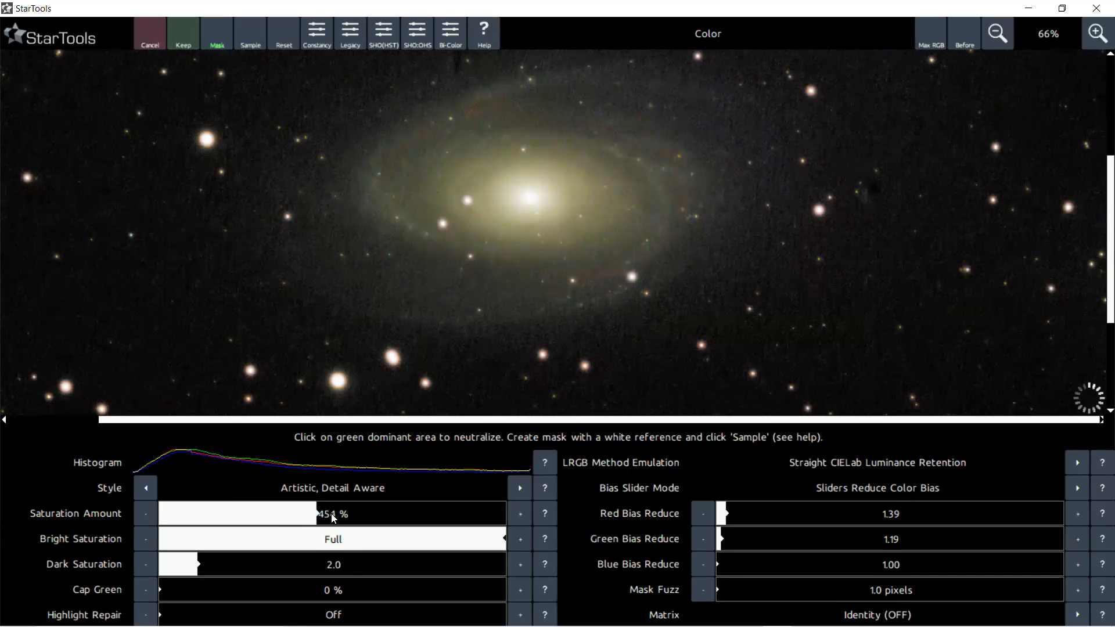
pyautogui.click(334, 515)
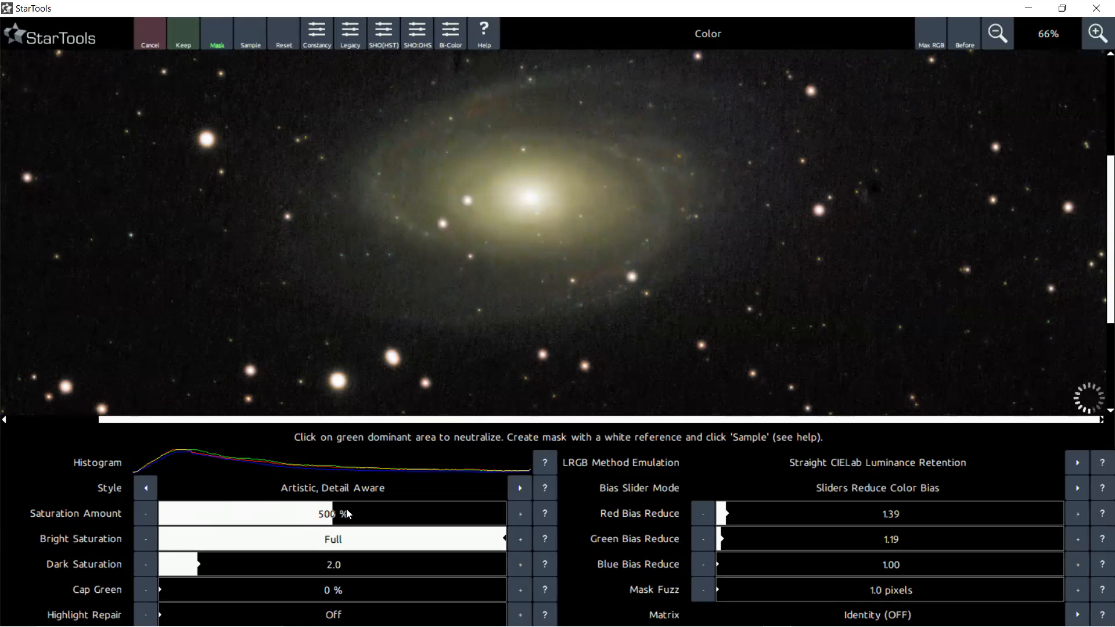
pyautogui.click(347, 514)
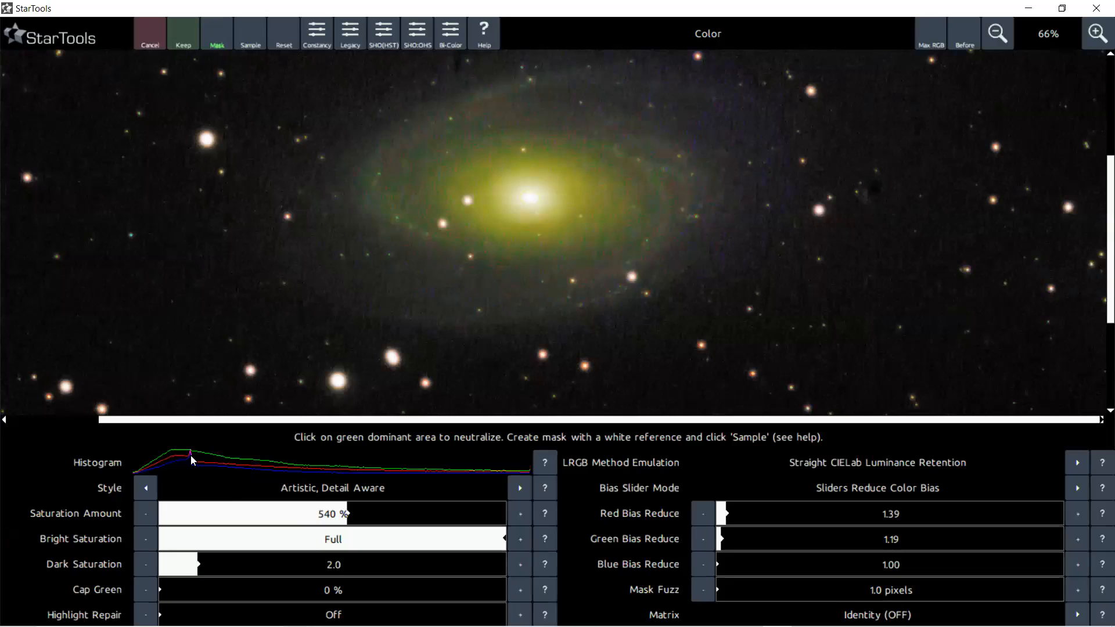
# Lower Saturation Amount to 325 %, check the whole galaxy image, and keep the color result
pyautogui.click(329, 515)
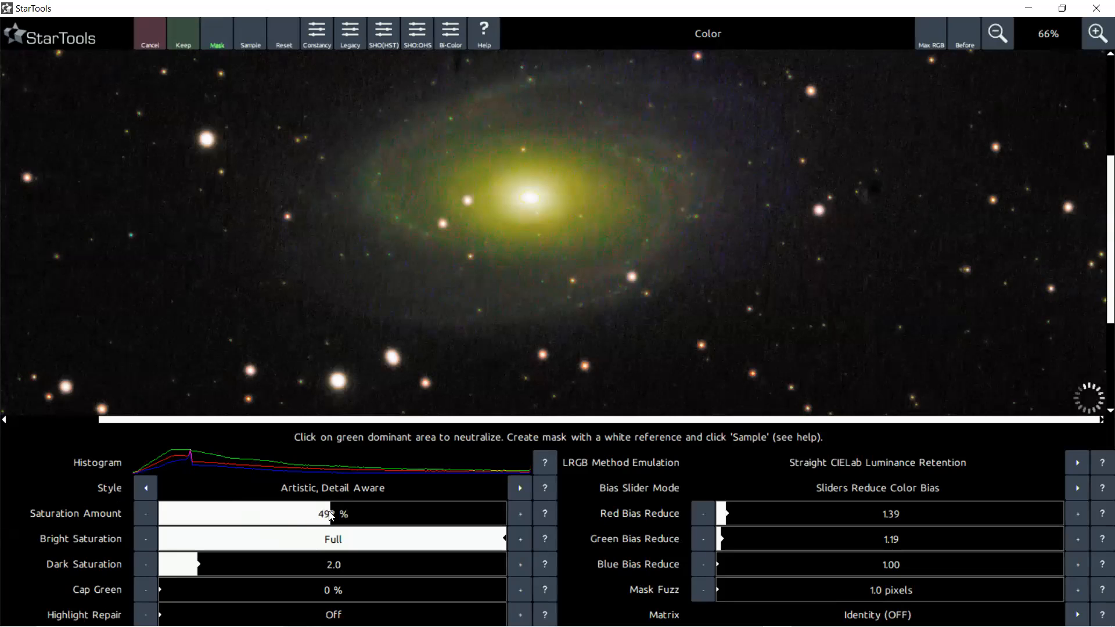
pyautogui.click(295, 520)
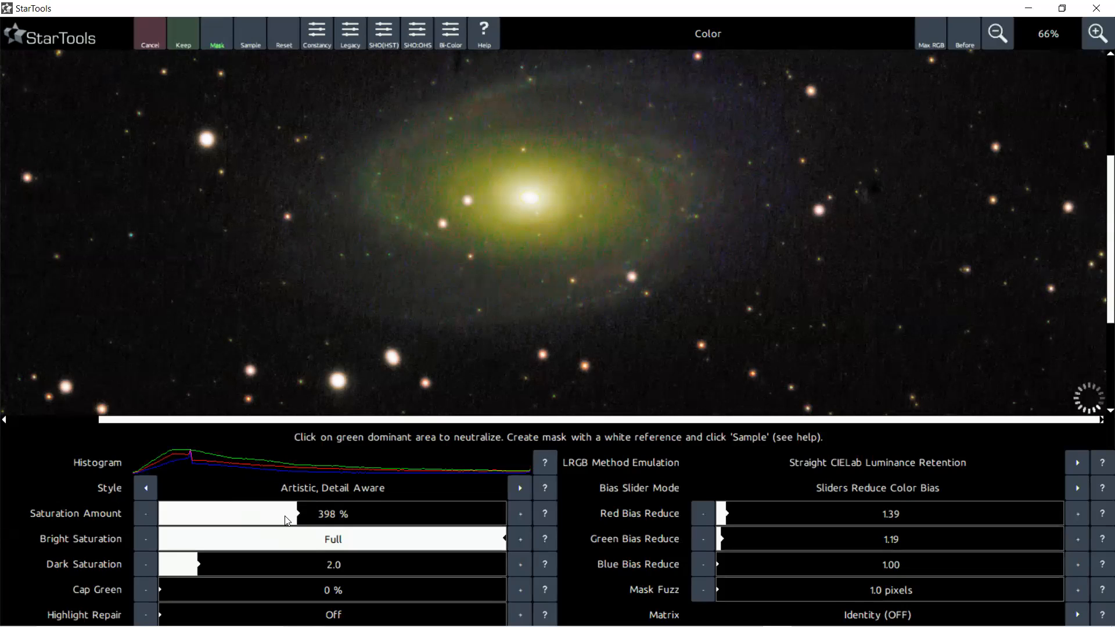
pyautogui.click(279, 515)
pyautogui.click(259, 509)
pyautogui.click(272, 510)
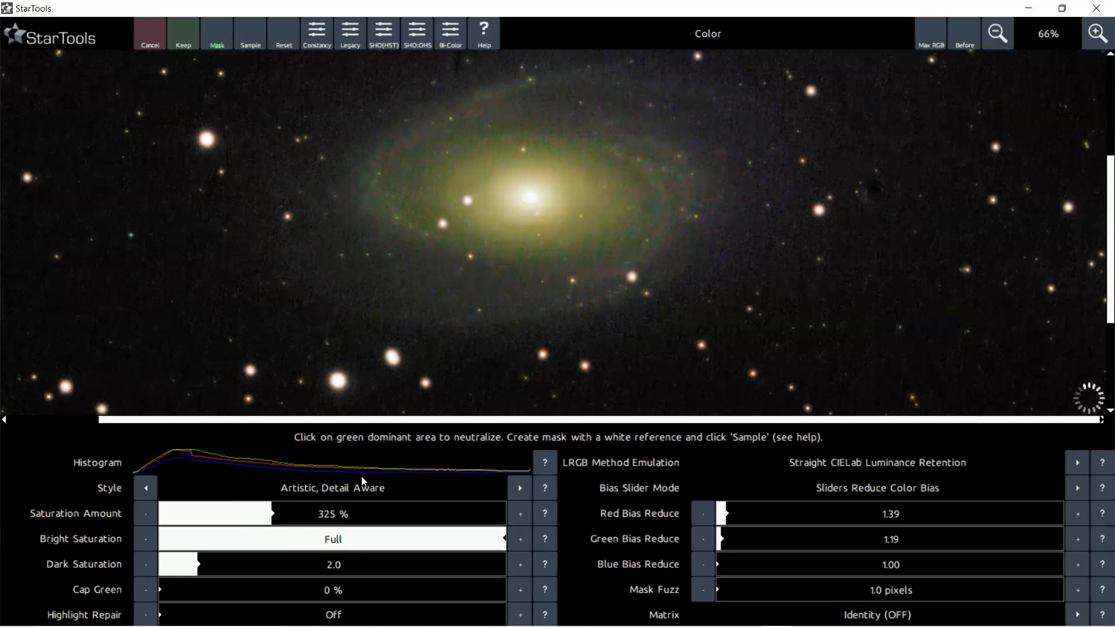
pyautogui.scroll(-2, 529, 221)
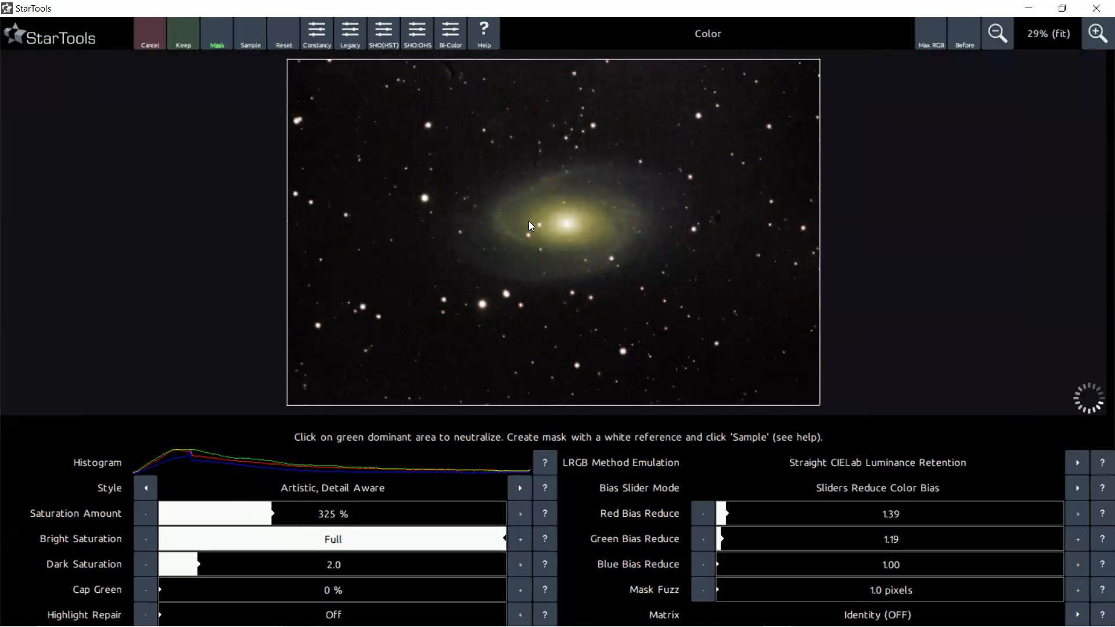
pyautogui.click(186, 42)
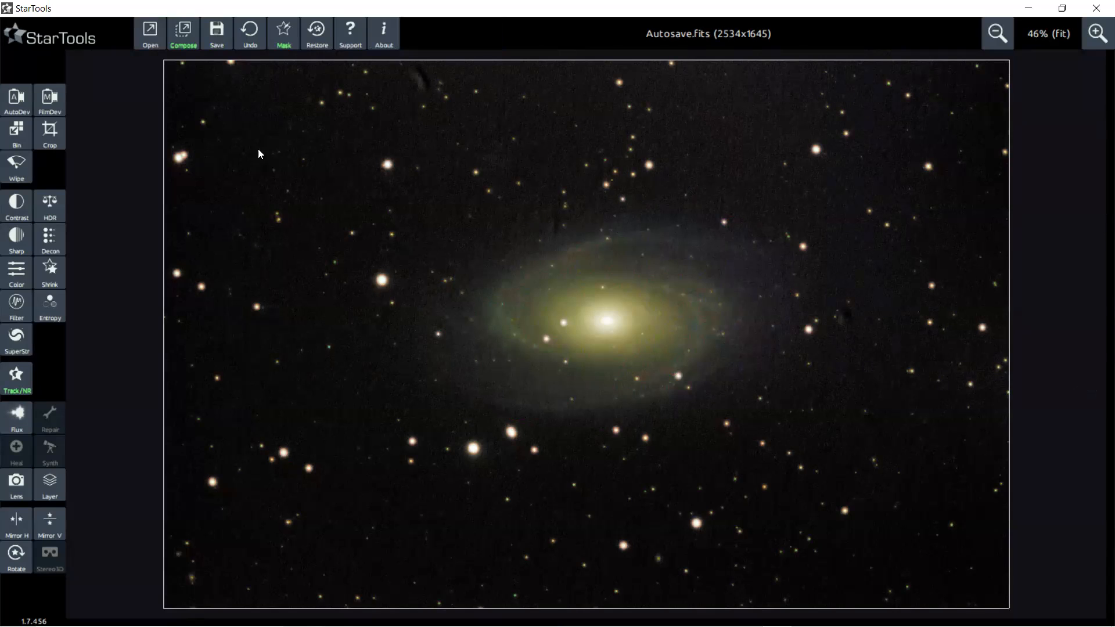
# Clear the galaxy mask, invert it to select the entire image, and keep the mask
pyautogui.click(281, 40)
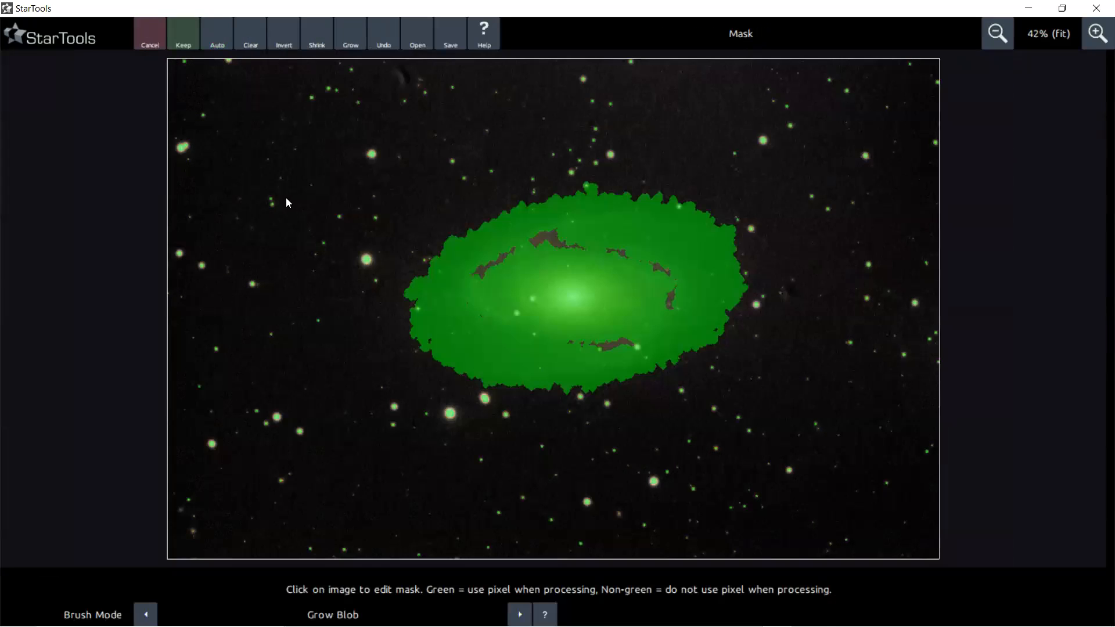
pyautogui.click(252, 45)
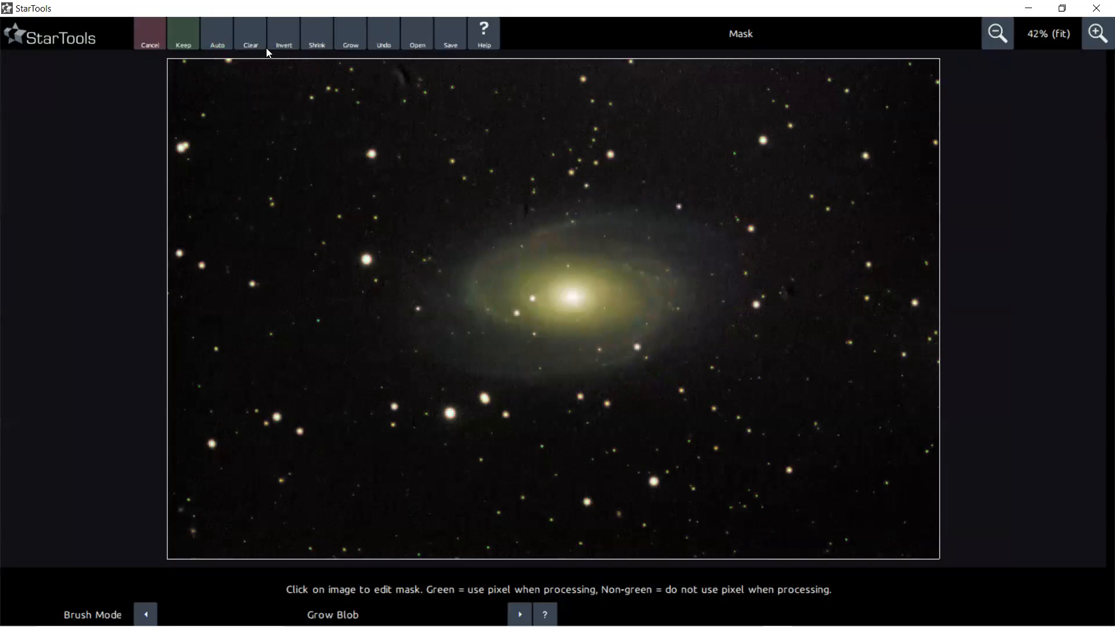
pyautogui.click(287, 46)
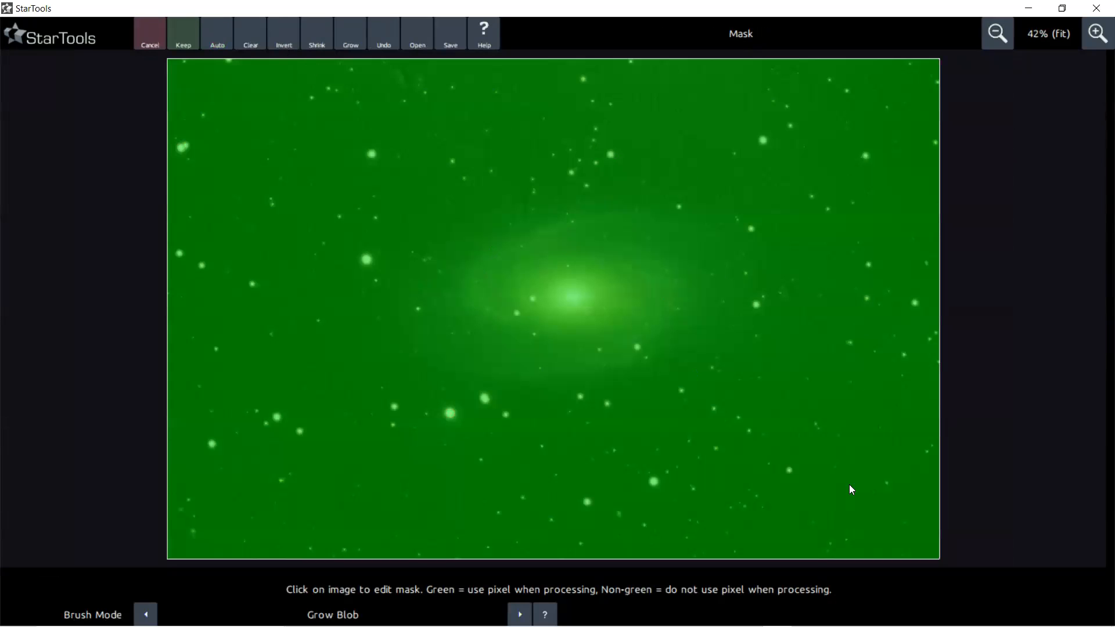
pyautogui.click(180, 39)
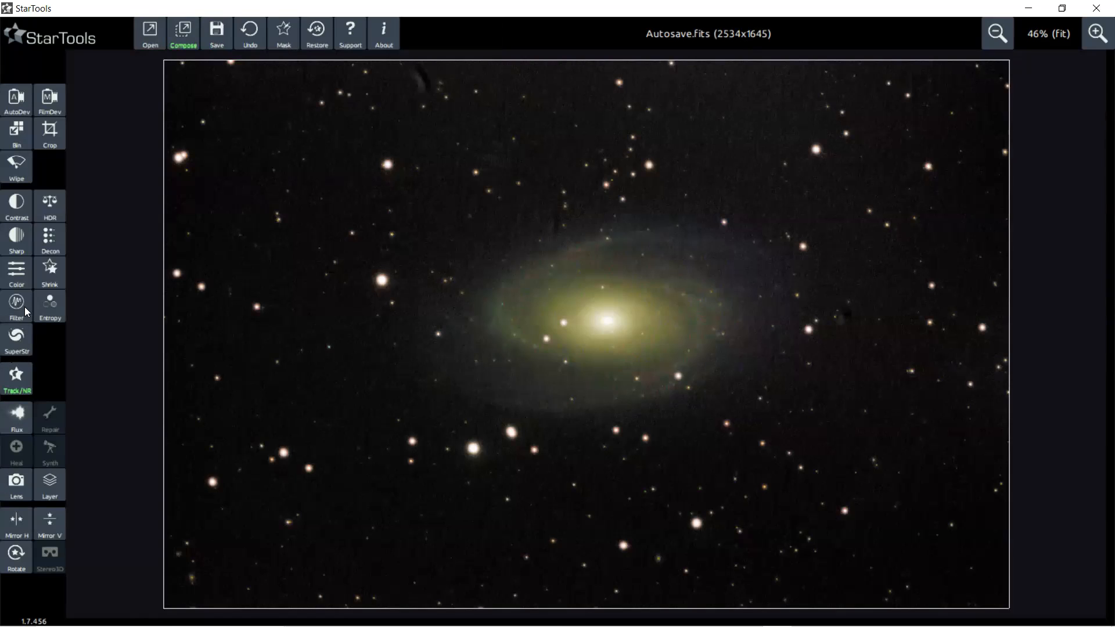
# Reopen the Color module for the full image and reduce Saturation Amount to 106 %, checking the galaxy up close
pyautogui.click(19, 277)
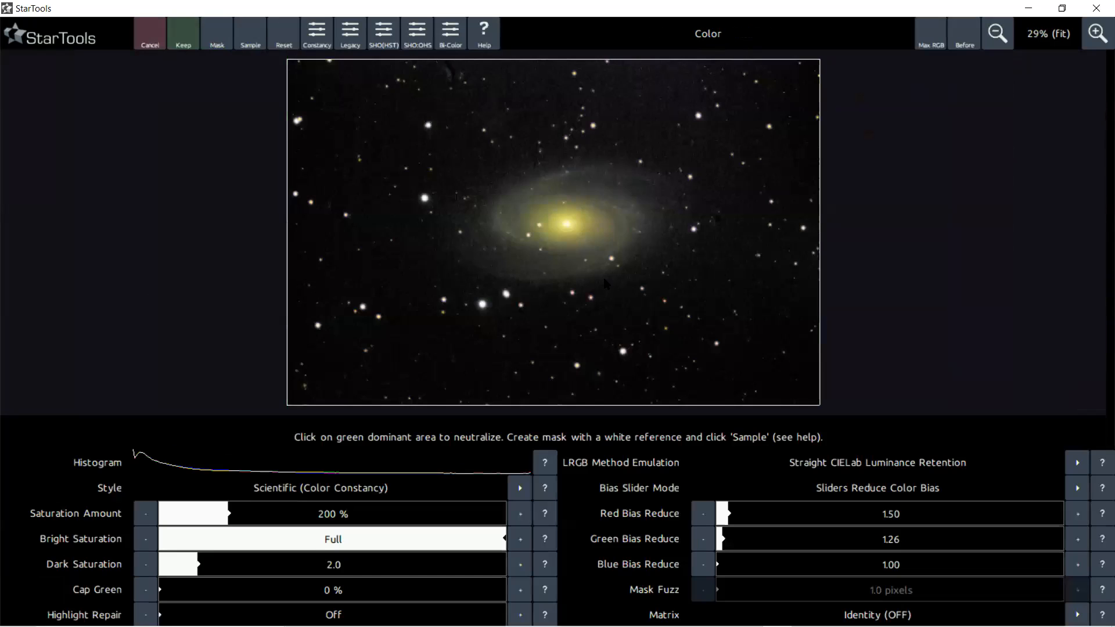
pyautogui.scroll(3, 603, 276)
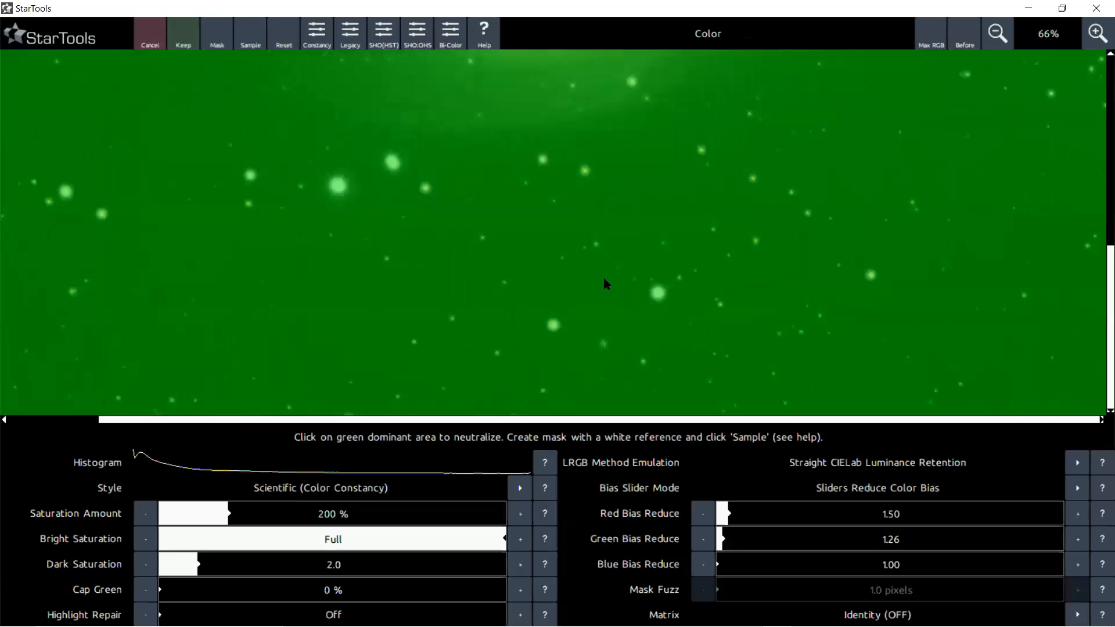
pyautogui.scroll(-3, 746, 231)
pyautogui.scroll(1, 629, 127)
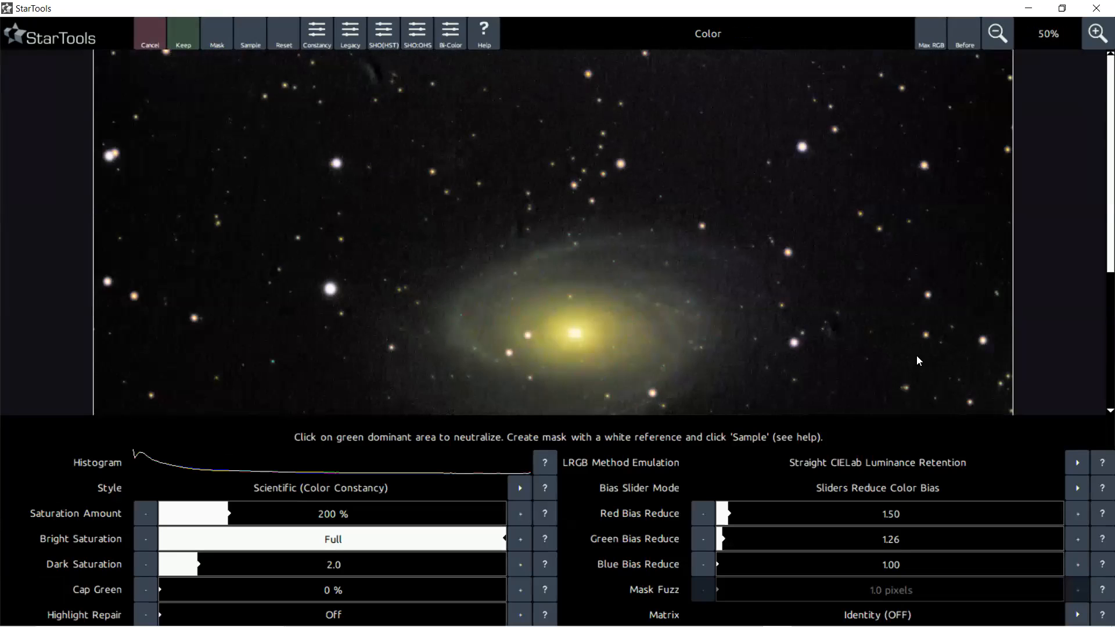
pyautogui.scroll(1, 918, 360)
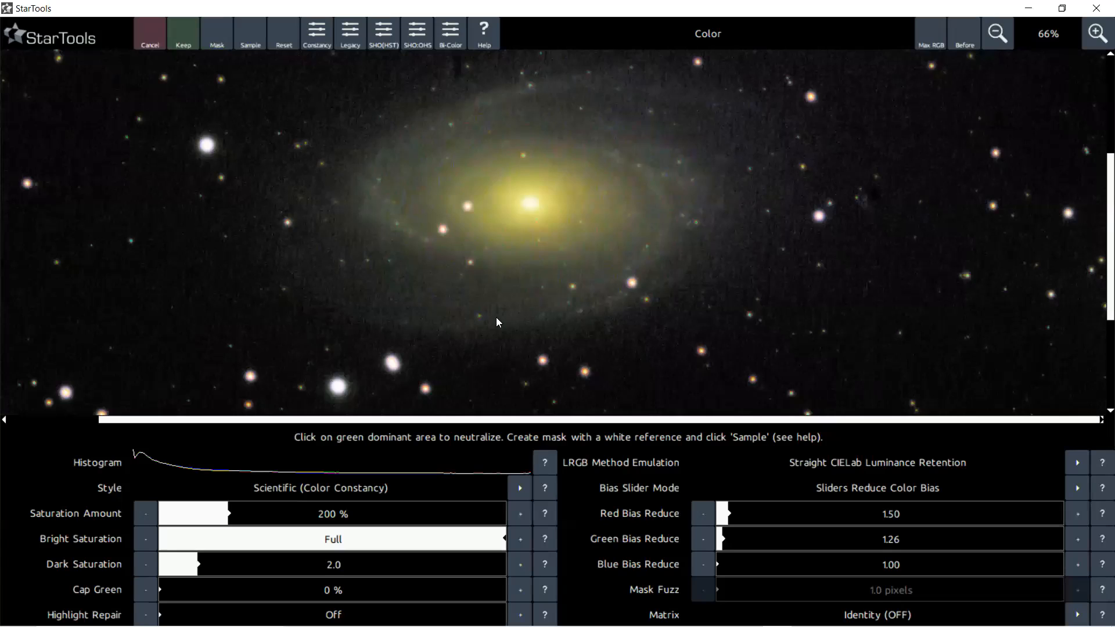
pyautogui.click(179, 515)
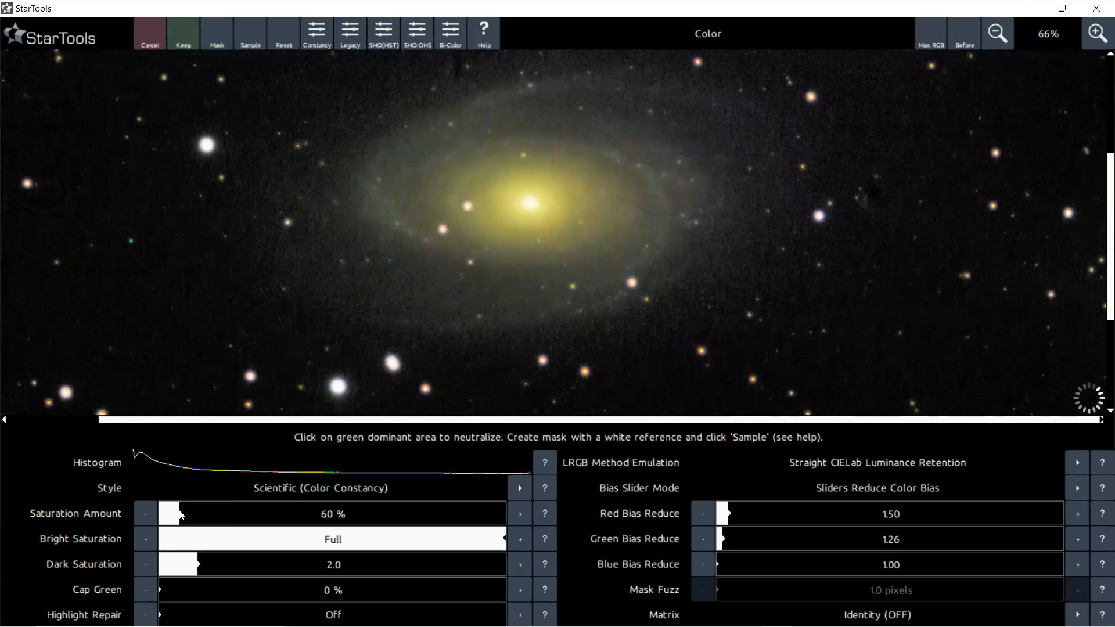
pyautogui.click(189, 519)
pyautogui.click(199, 520)
pyautogui.click(210, 522)
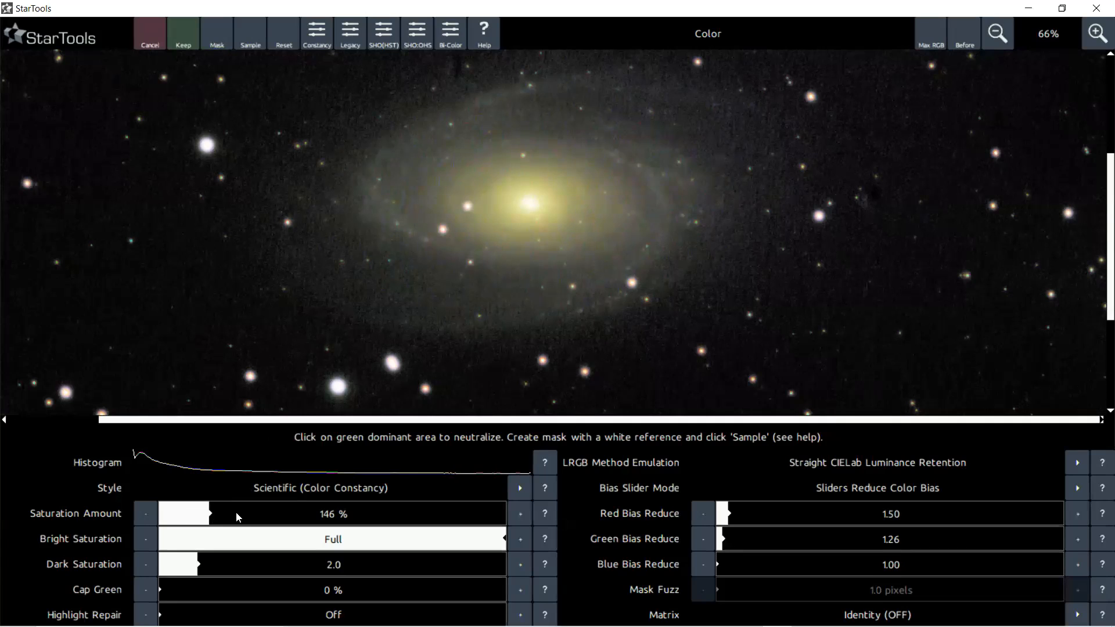
pyautogui.scroll(-4, 275, 509)
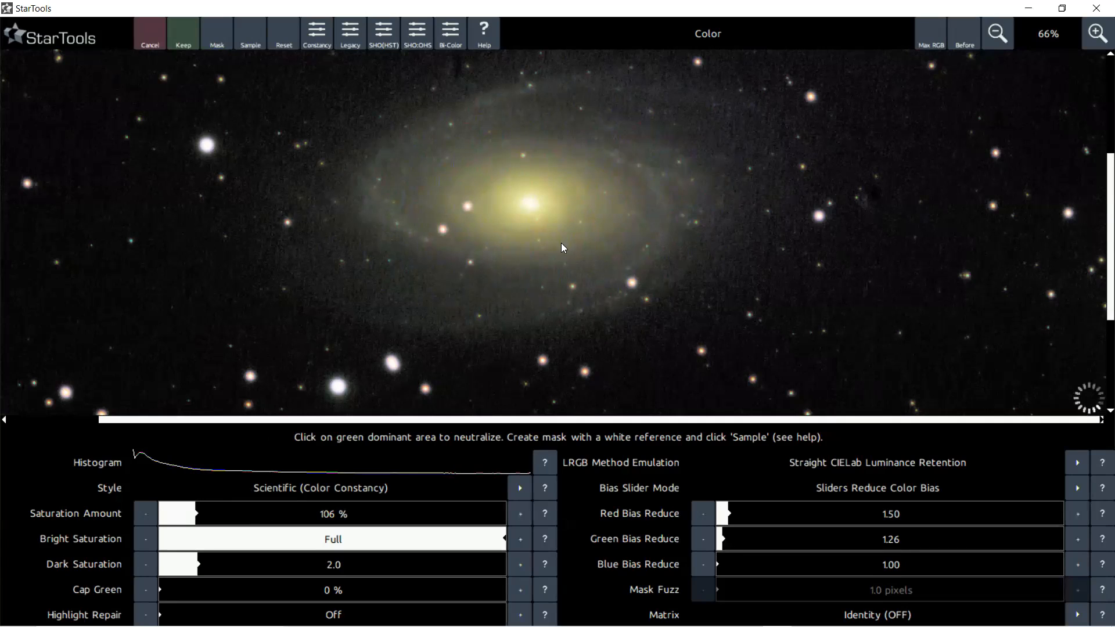
pyautogui.scroll(-2, 604, 210)
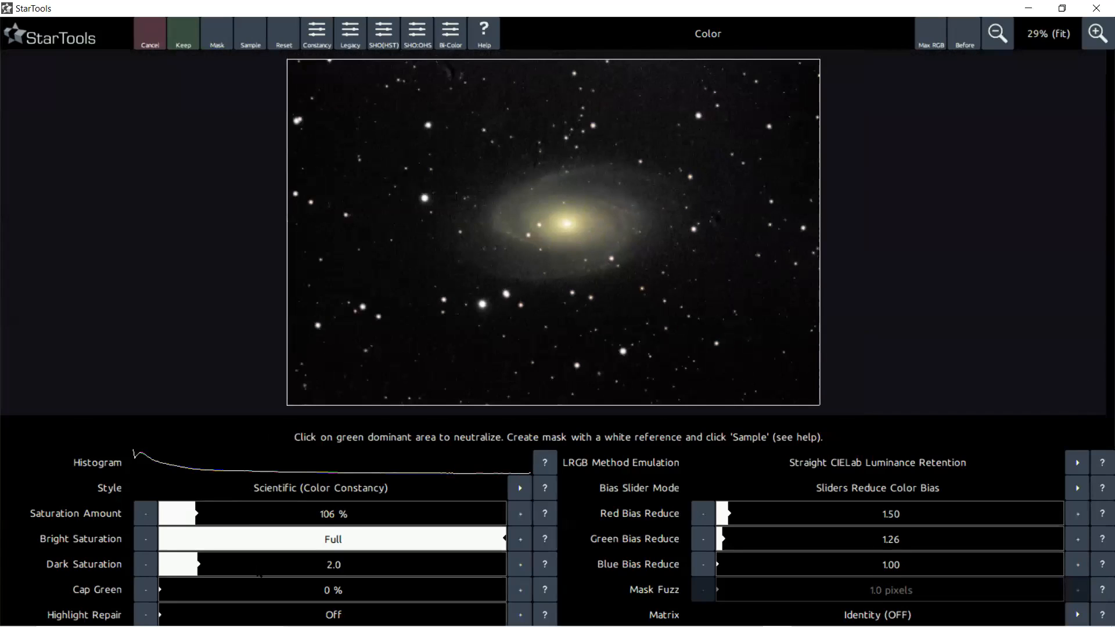
# Raise Saturation Amount slightly in single increments and keep the color result
pyautogui.click(517, 519)
pyautogui.click(517, 519)
pyautogui.click(516, 519)
pyautogui.click(517, 520)
pyautogui.click(516, 519)
pyautogui.click(516, 519)
pyautogui.click(516, 518)
pyautogui.click(516, 518)
pyautogui.click(181, 40)
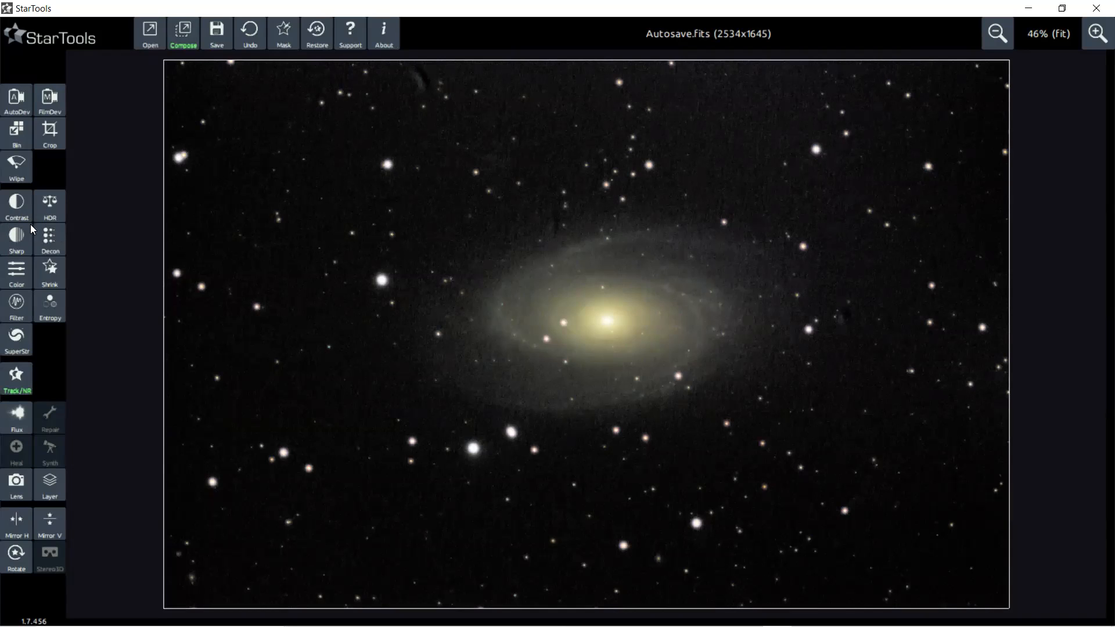
# Apply HDR with the Reveal All algorithm to the full image, inspect the galaxy up close, and keep the result
pyautogui.click(51, 208)
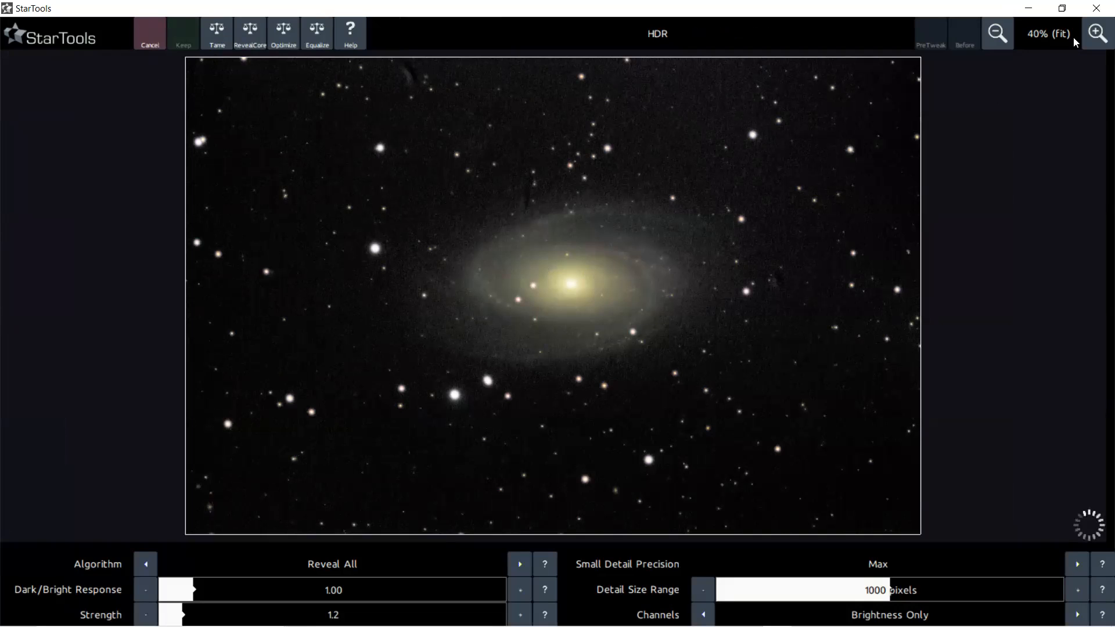
pyautogui.scroll(3, 537, 300)
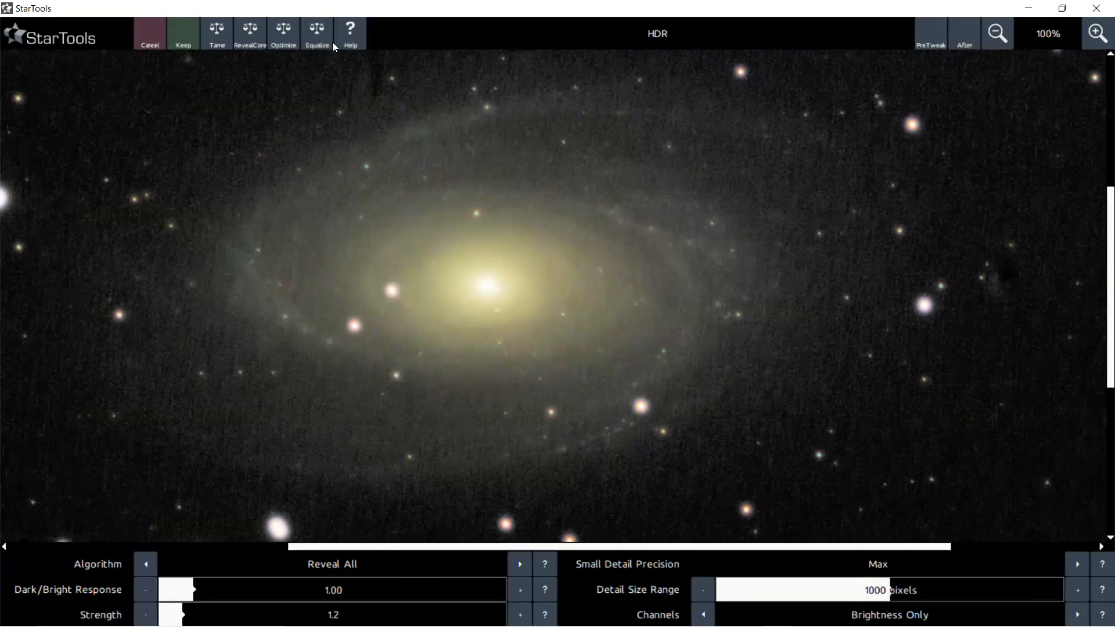
pyautogui.click(182, 44)
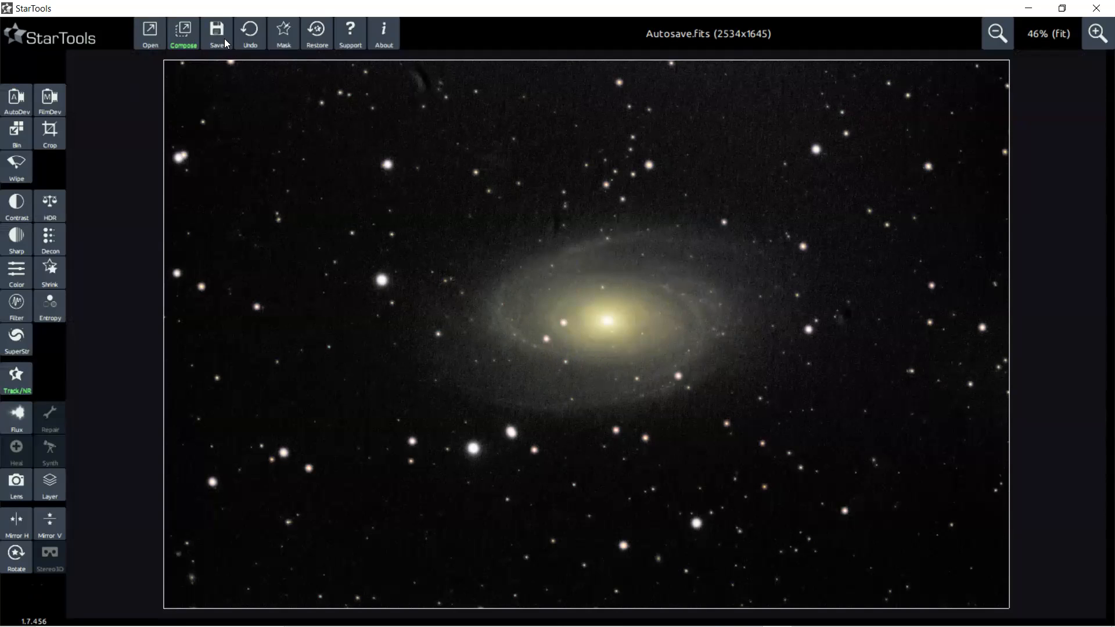
# Invert the full mask to empty it, and mask the ring of spiral arms around the galaxy's core with the Similar Brightness brush
pyautogui.click(283, 34)
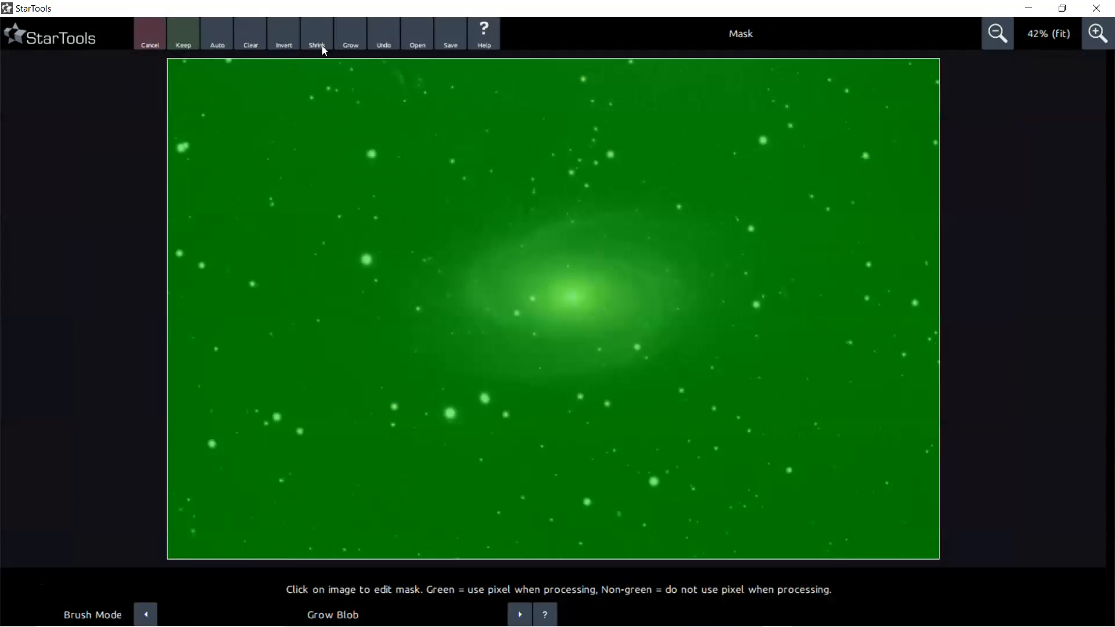
pyautogui.click(283, 41)
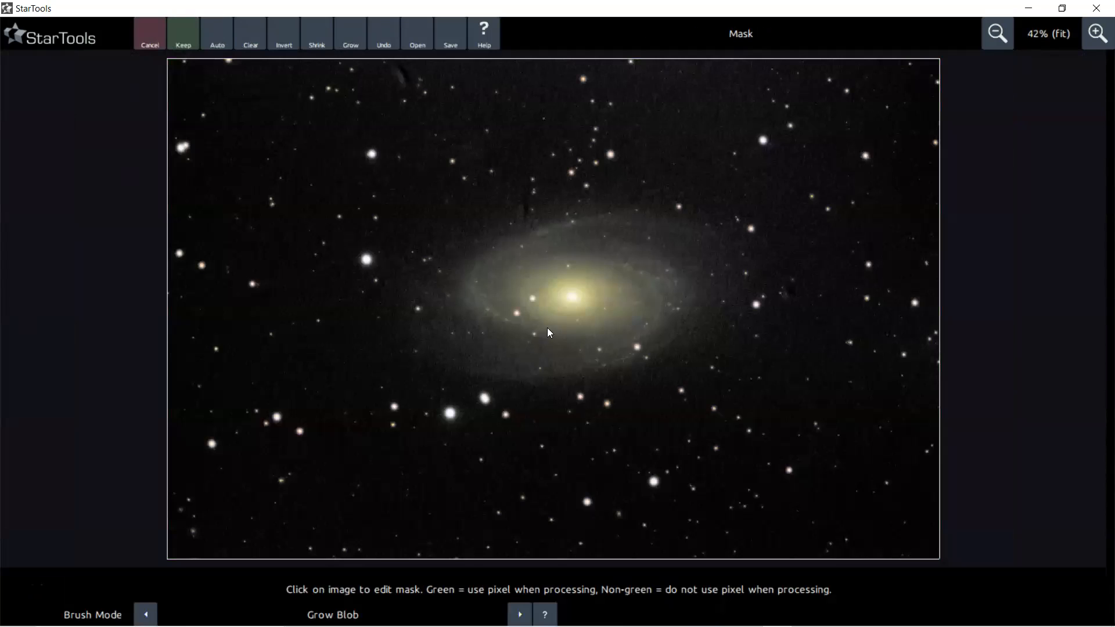
pyautogui.scroll(1, 549, 329)
pyautogui.scroll(2, 534, 296)
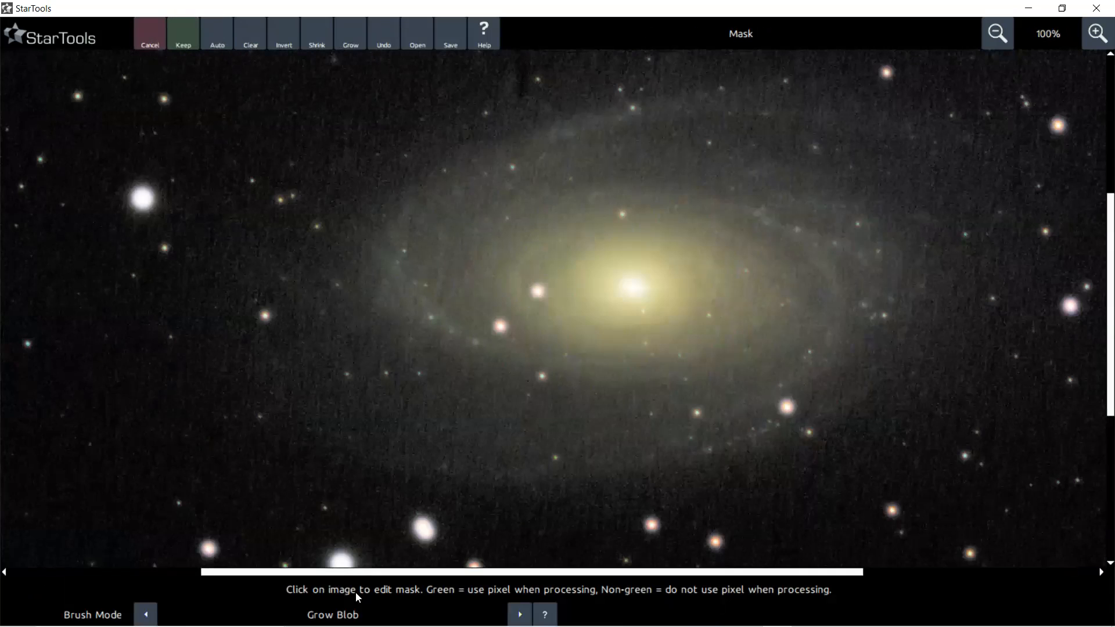
pyautogui.click(355, 609)
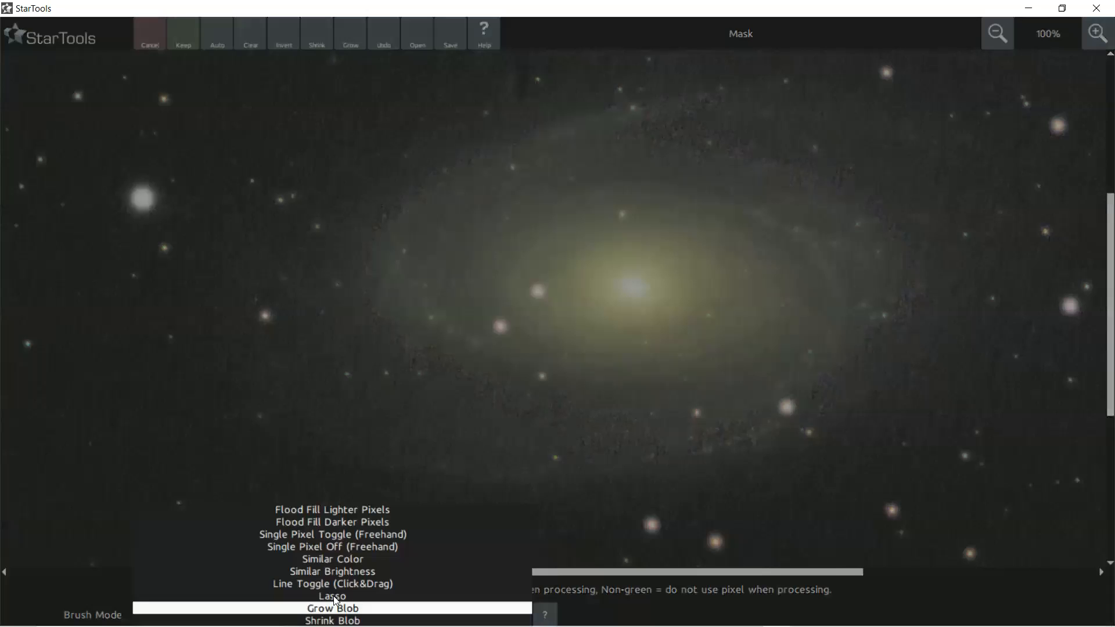
pyautogui.click(330, 572)
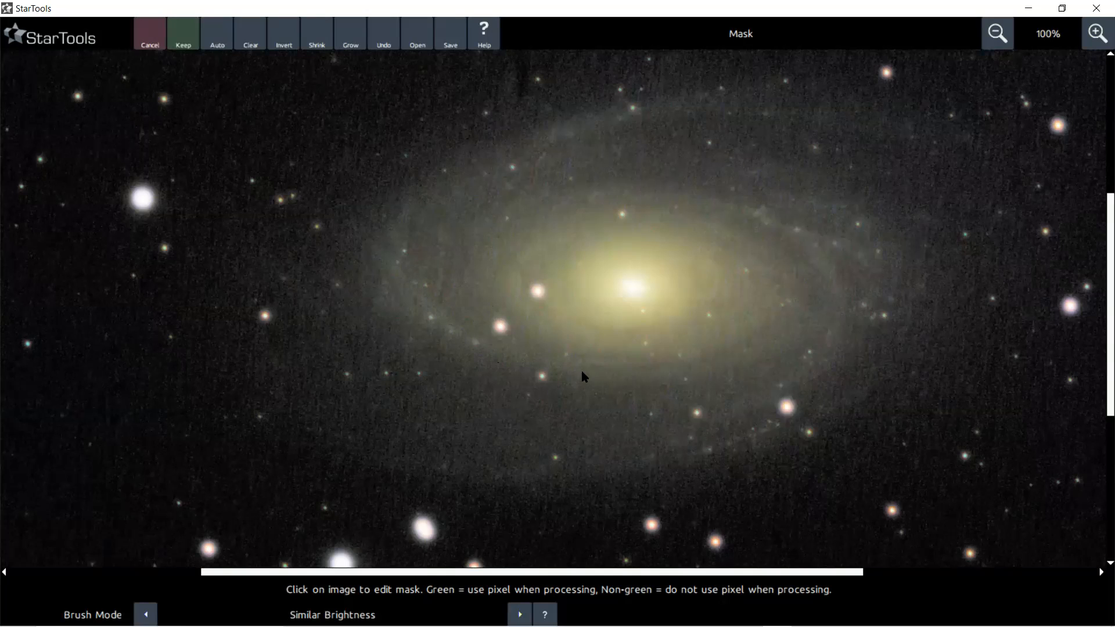
pyautogui.click(456, 338)
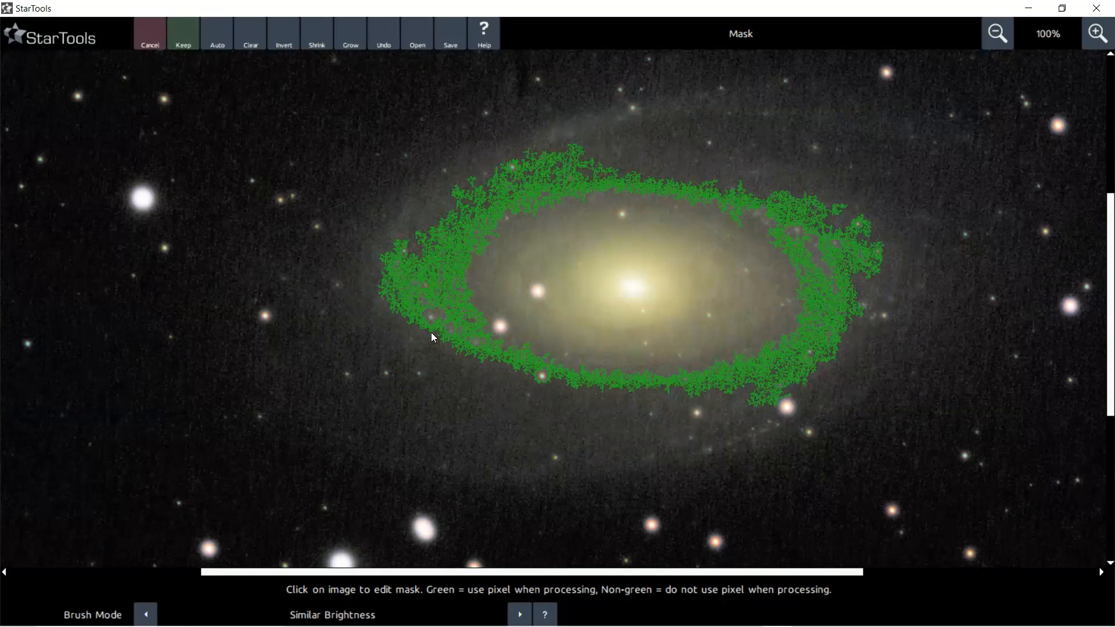
# Expand the ring mask around the galaxy's core with the Grow Blob brush and keep the mask
pyautogui.click(309, 606)
pyautogui.click(326, 607)
pyautogui.click(463, 332)
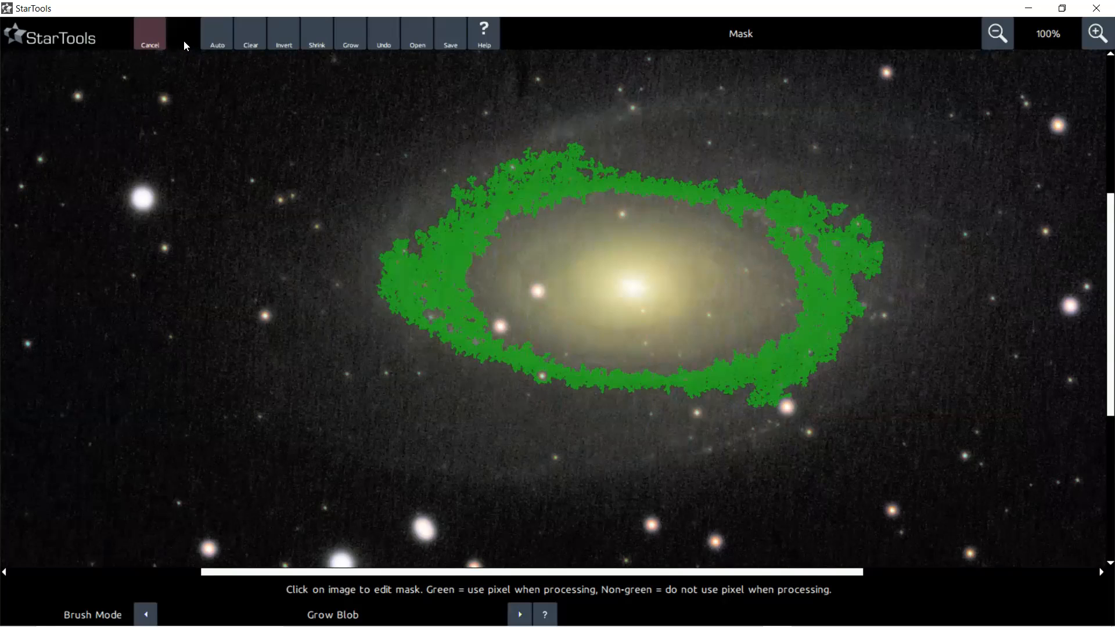
pyautogui.click(184, 42)
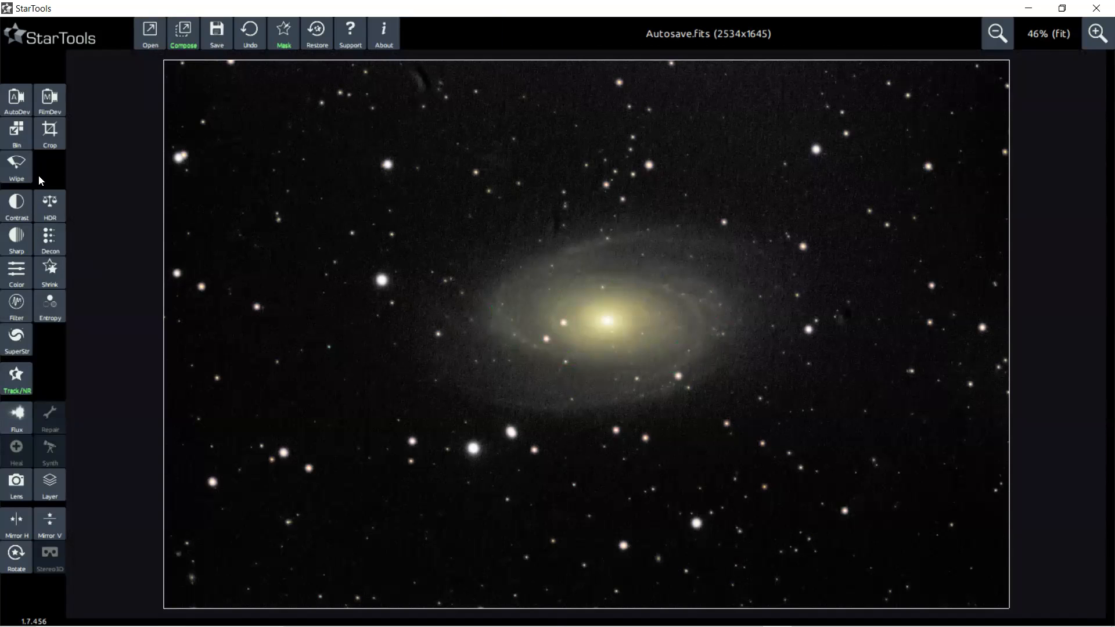
# Run HDR with the Reveal All algorithm on the masked spiral arms and compare the result with the original up close
pyautogui.click(47, 209)
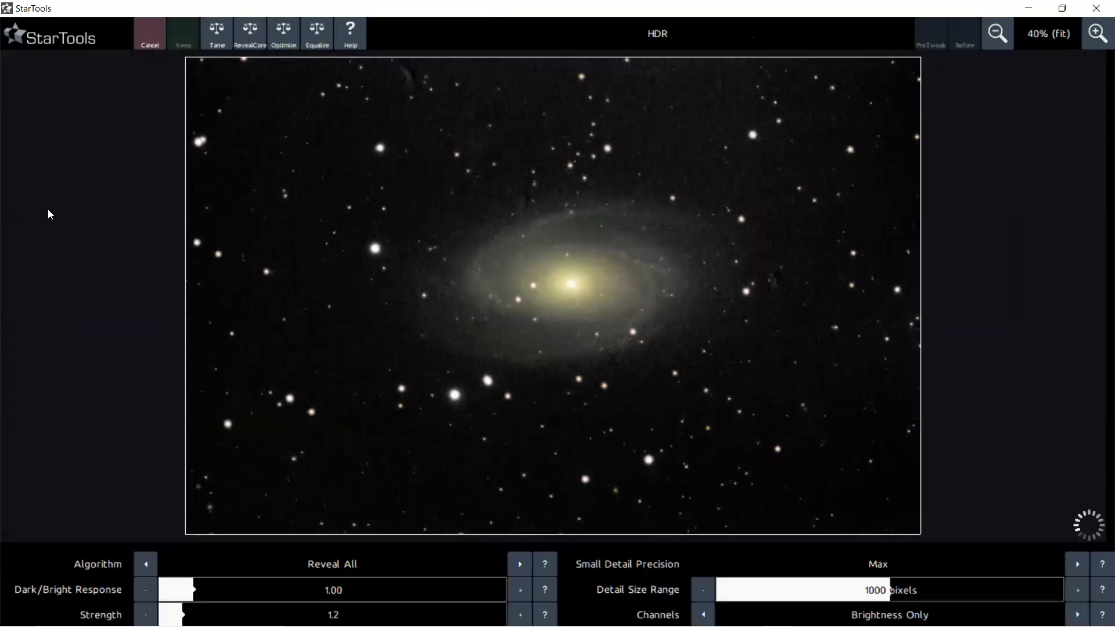
pyautogui.scroll(3, 581, 248)
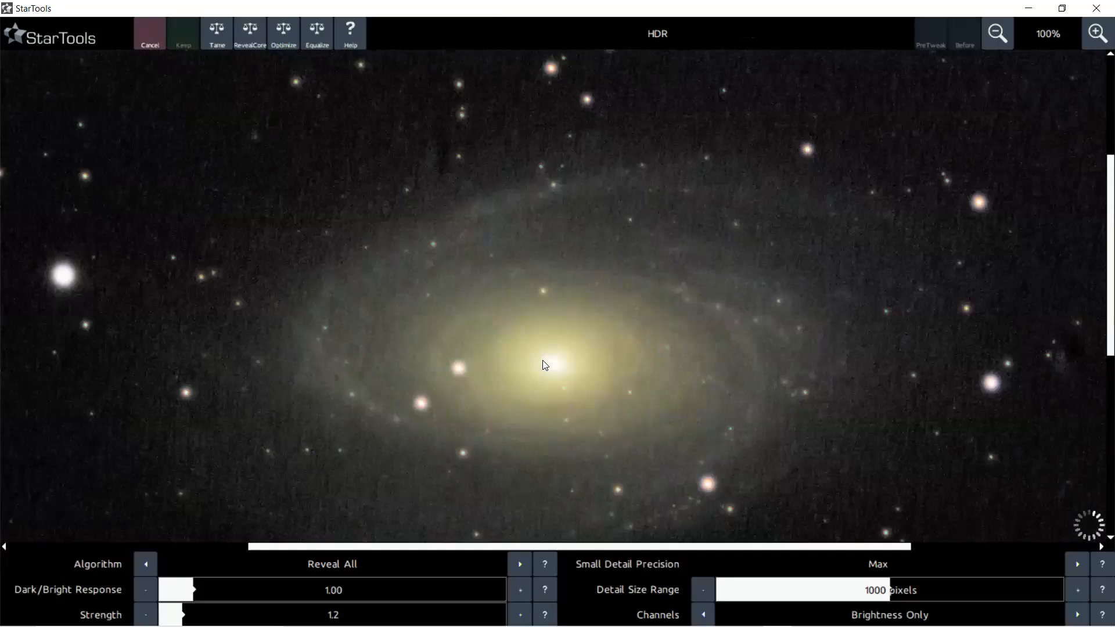
pyautogui.scroll(-1, 393, 318)
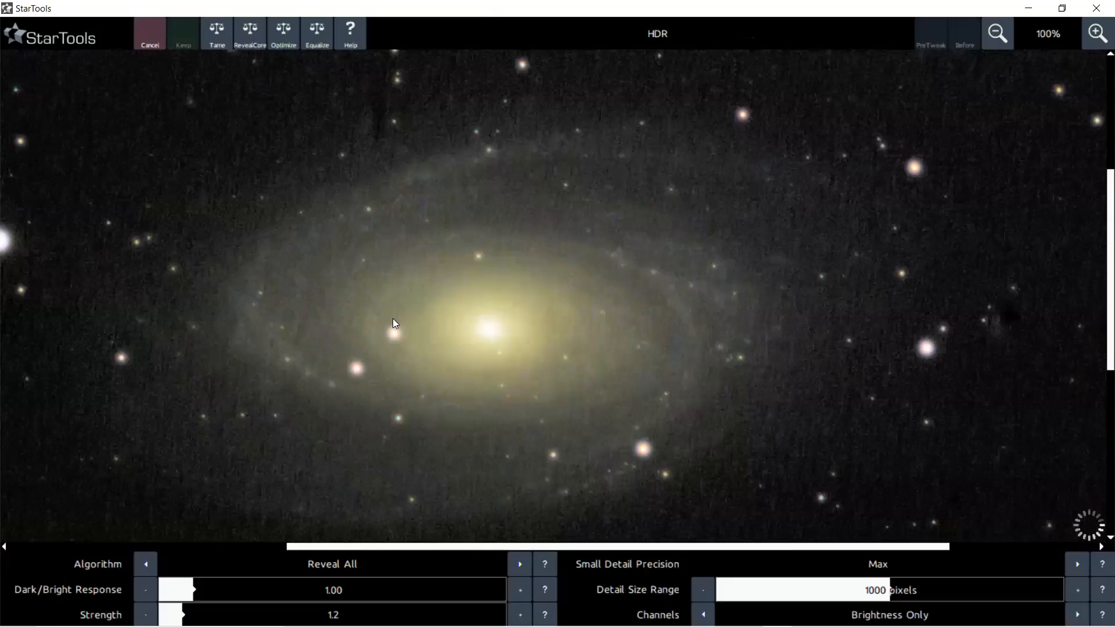
pyautogui.scroll(1, 416, 365)
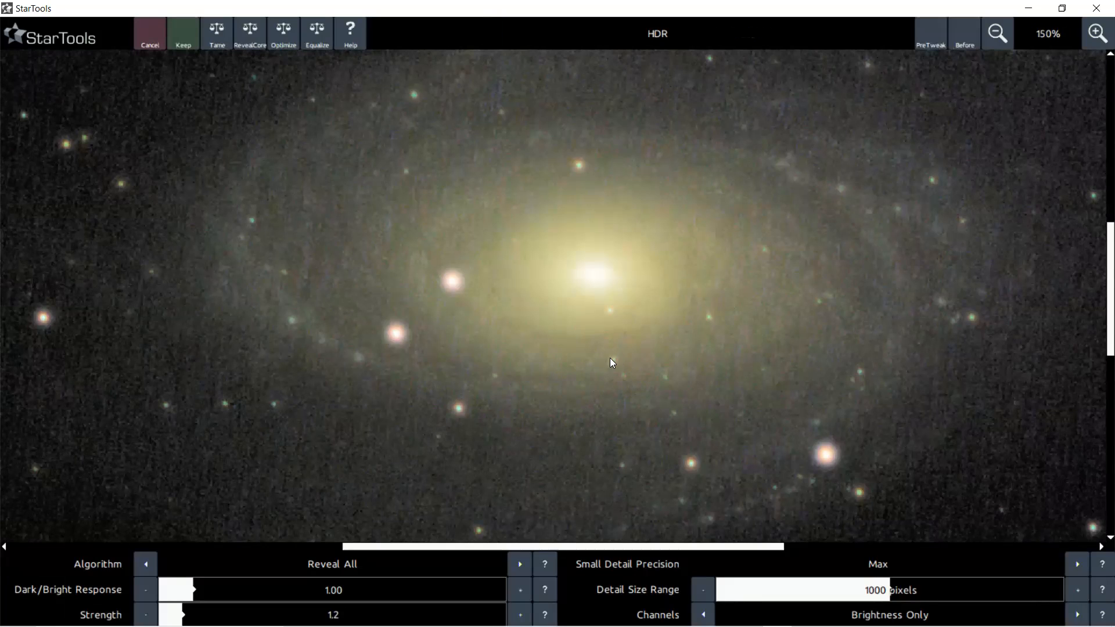
pyautogui.click(964, 47)
# Switch HDR to the Optimize preset, compare the galaxy before and after, and keep the result
pyautogui.click(292, 37)
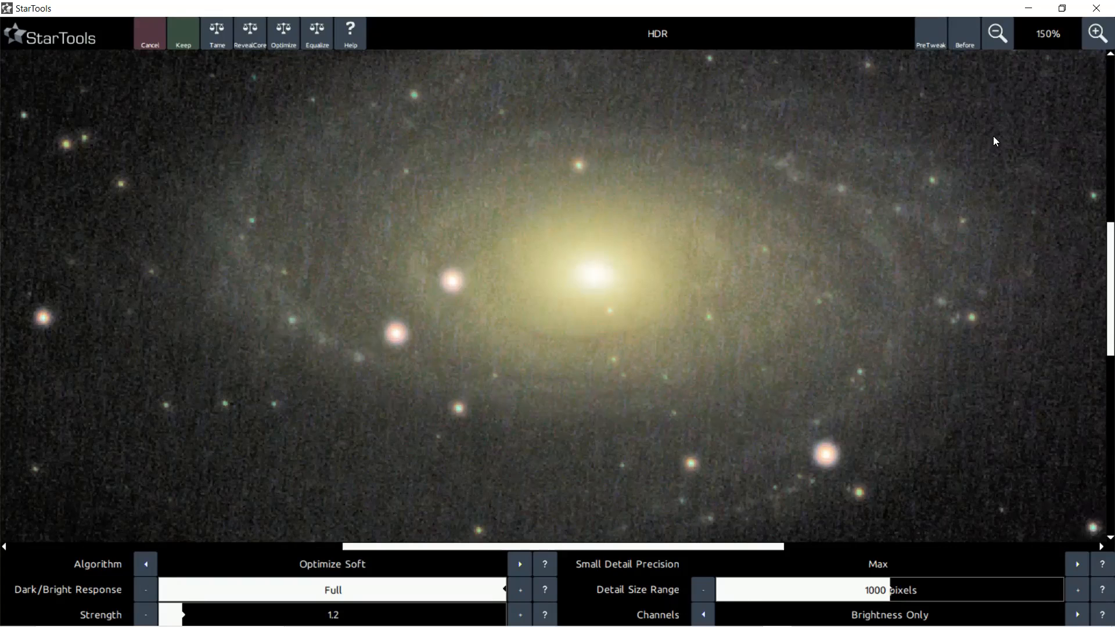
pyautogui.click(963, 43)
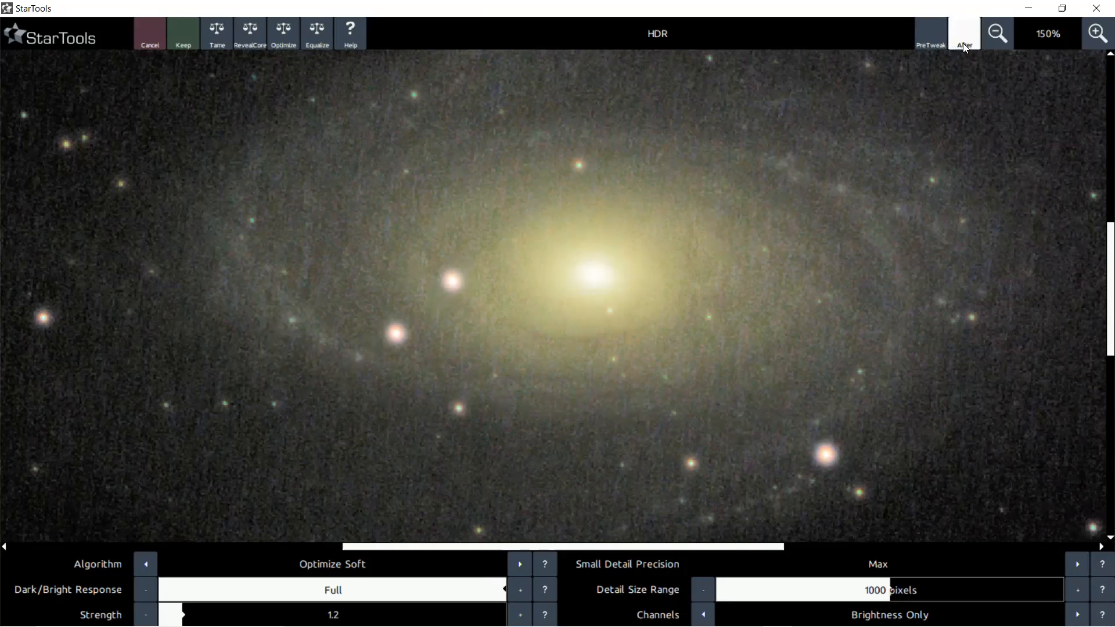
pyautogui.click(963, 43)
pyautogui.scroll(-2, 877, 116)
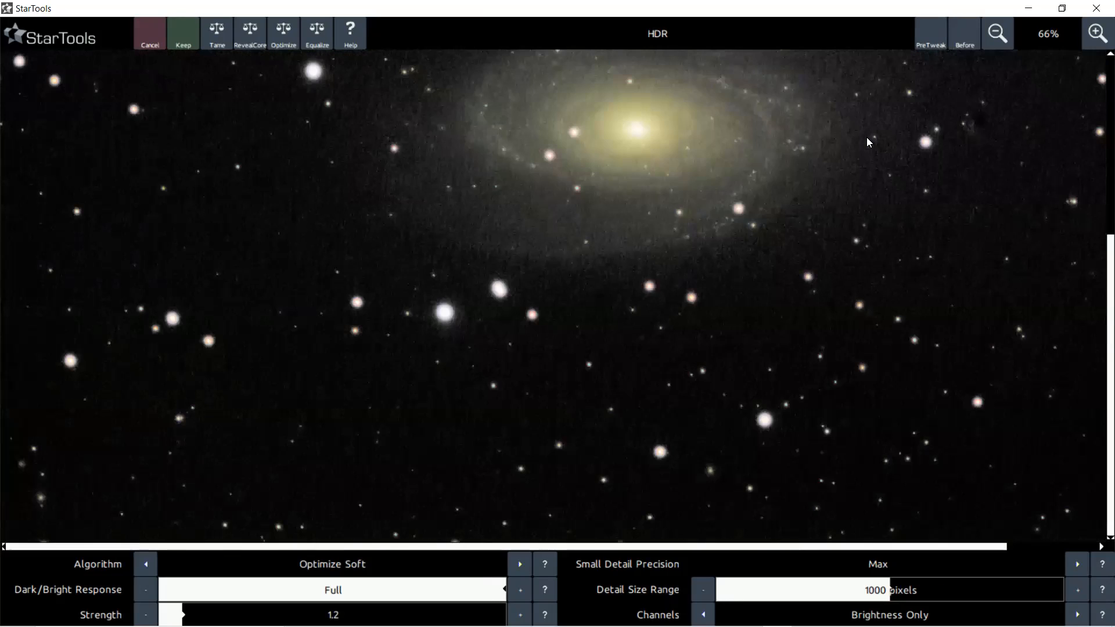
pyautogui.scroll(-1, 866, 142)
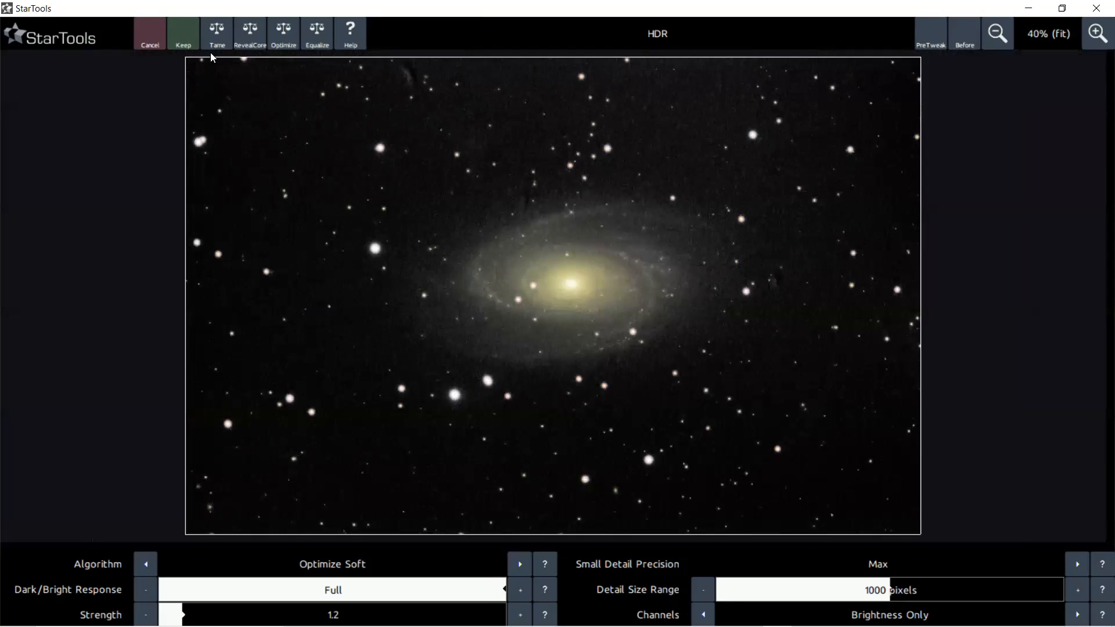
pyautogui.click(177, 38)
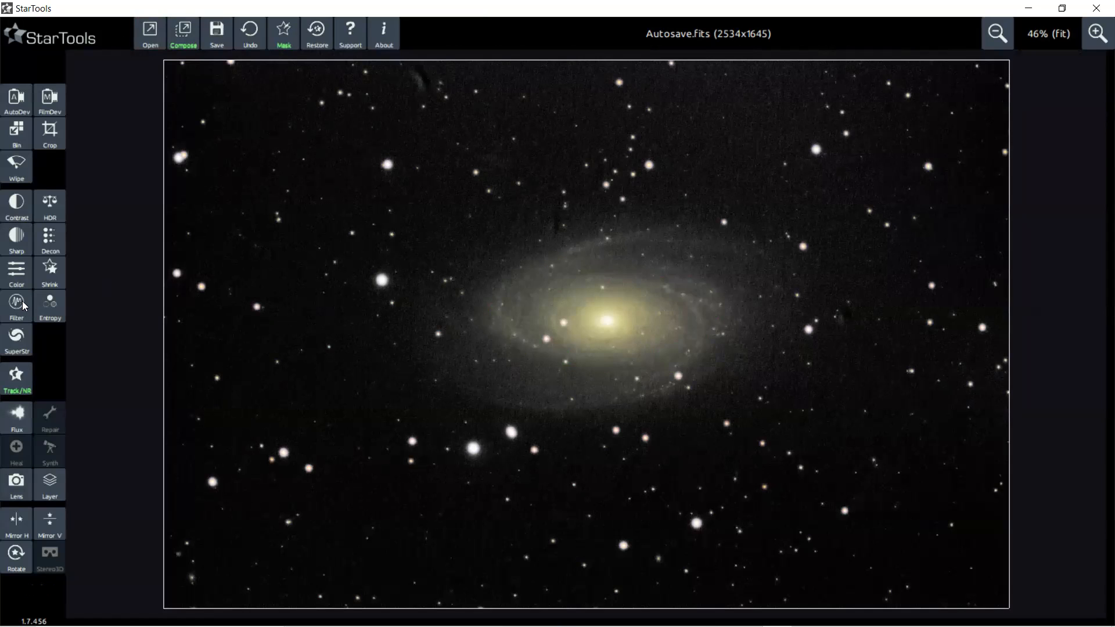
# Start Wavelet Sharpen with Large structure size and keep the existing spiral-arm mask as-is
pyautogui.click(15, 240)
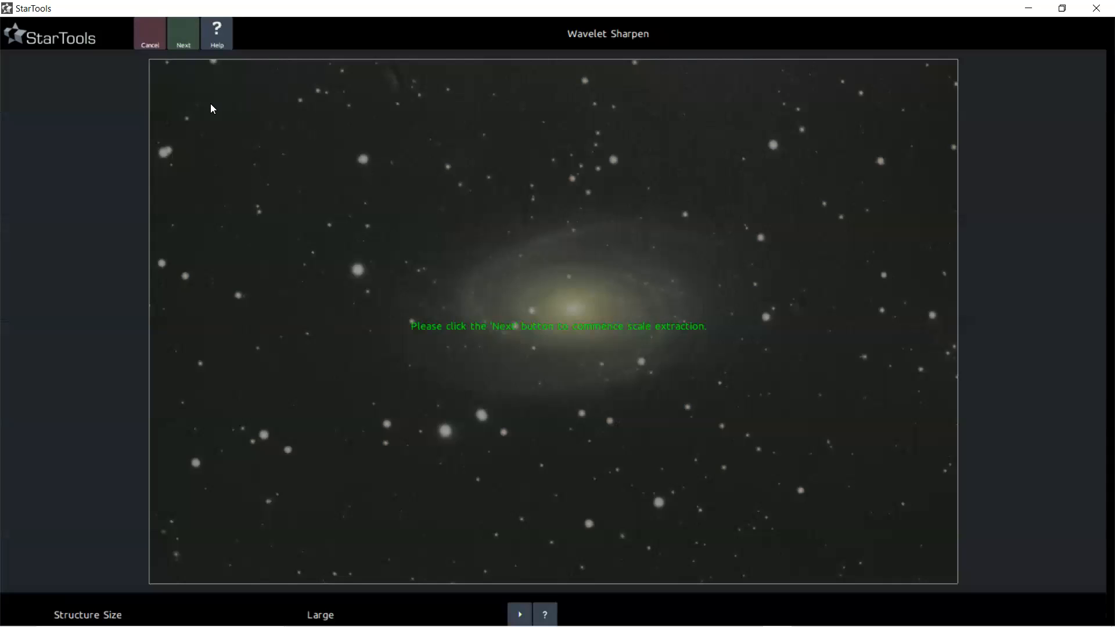
pyautogui.click(183, 45)
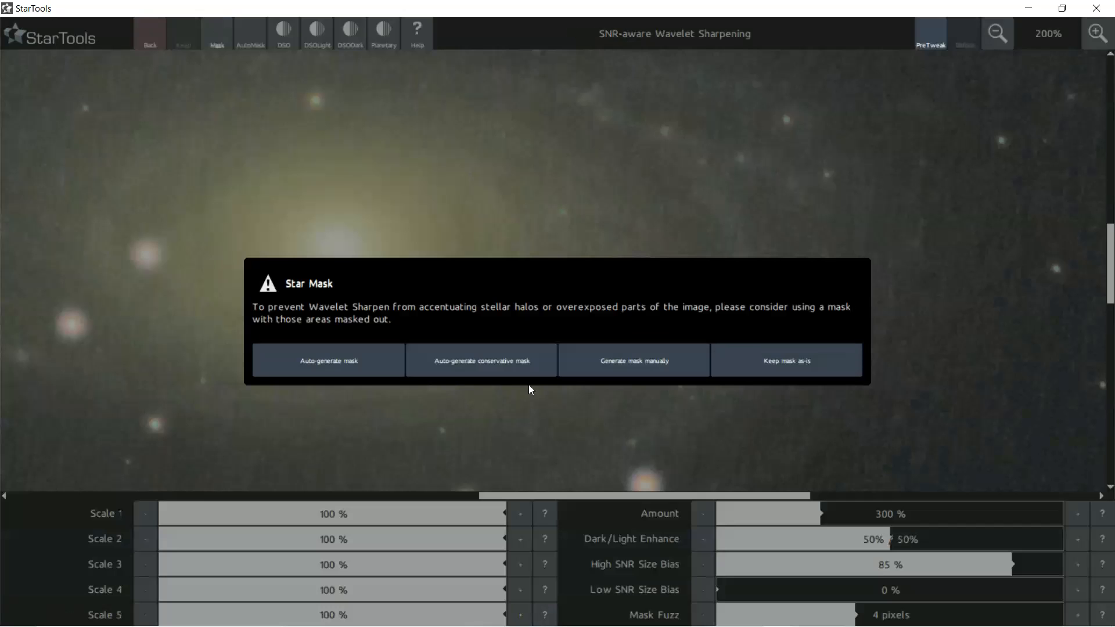
pyautogui.click(778, 366)
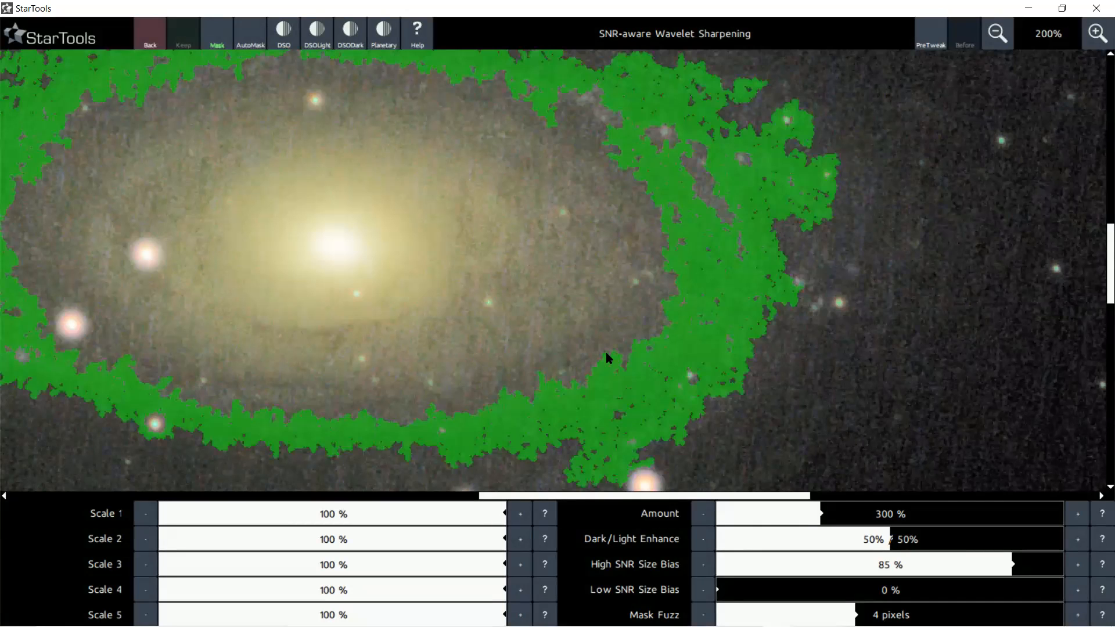
# Examine the galaxy's core and spiral arms at several magnifications in the wavelet sharpening preview
pyautogui.scroll(-2, 608, 354)
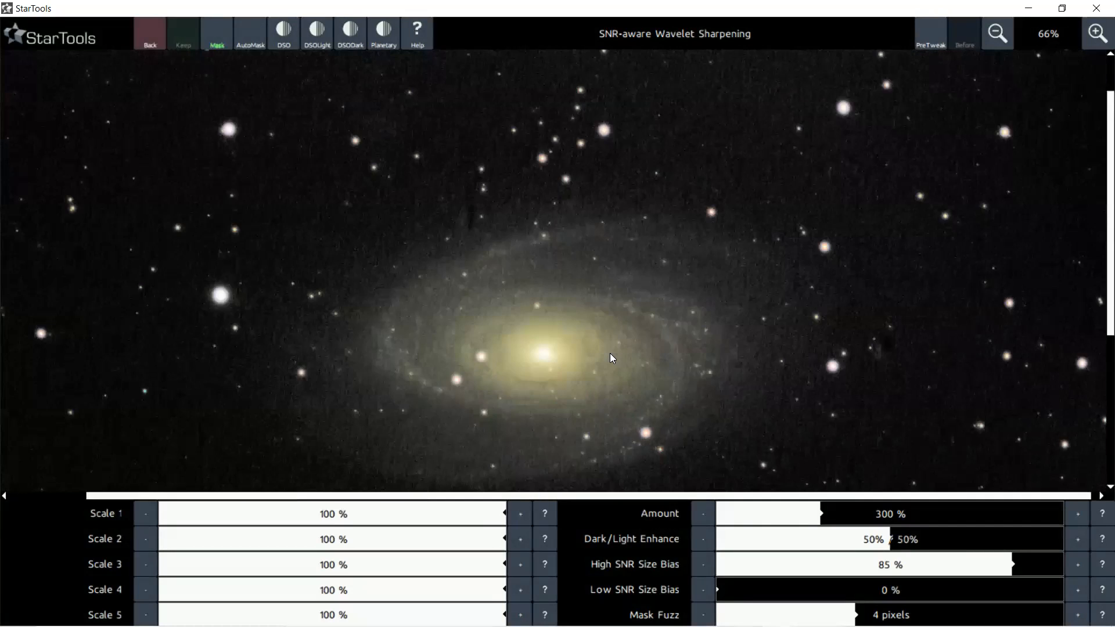
pyautogui.scroll(-1, 612, 355)
pyautogui.scroll(-1, 654, 380)
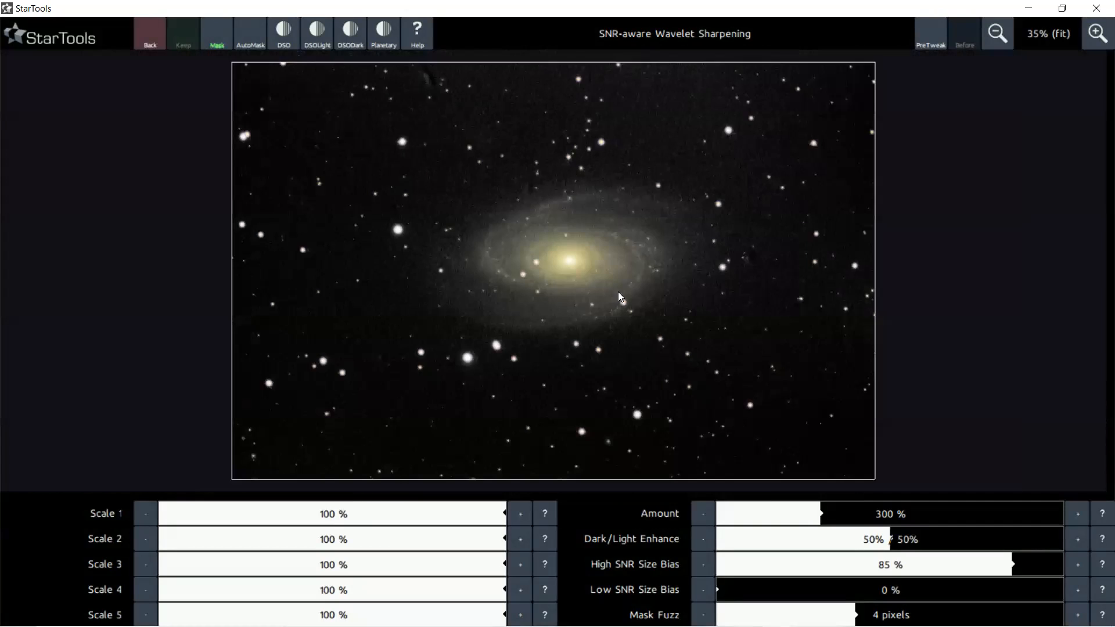
pyautogui.scroll(1, 618, 292)
pyautogui.scroll(1, 637, 196)
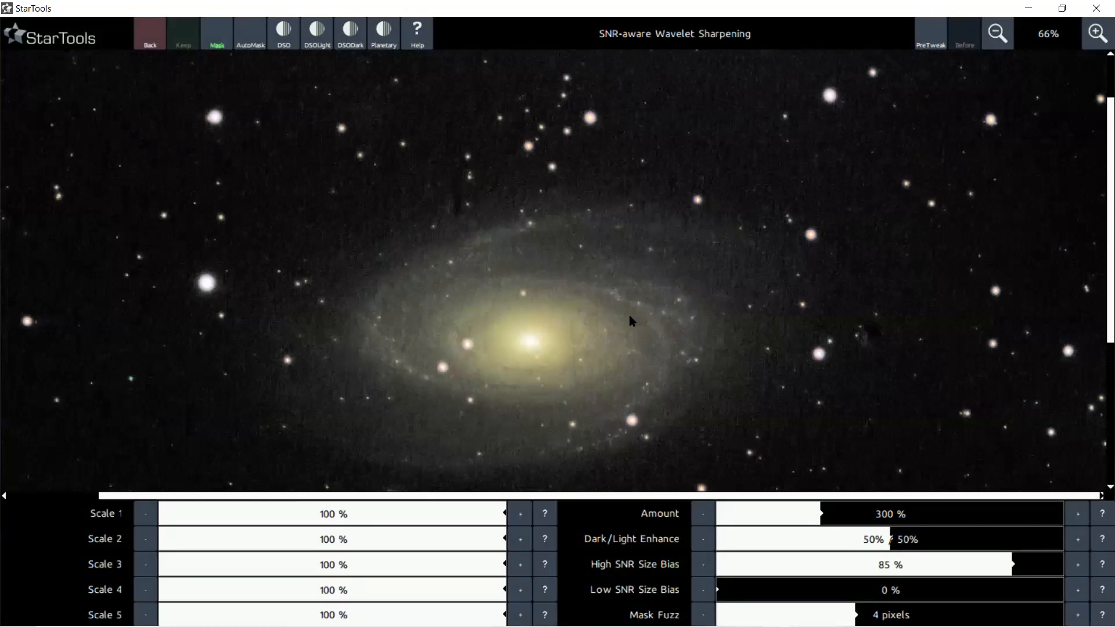
pyautogui.scroll(1, 632, 322)
pyautogui.scroll(1, 322, 285)
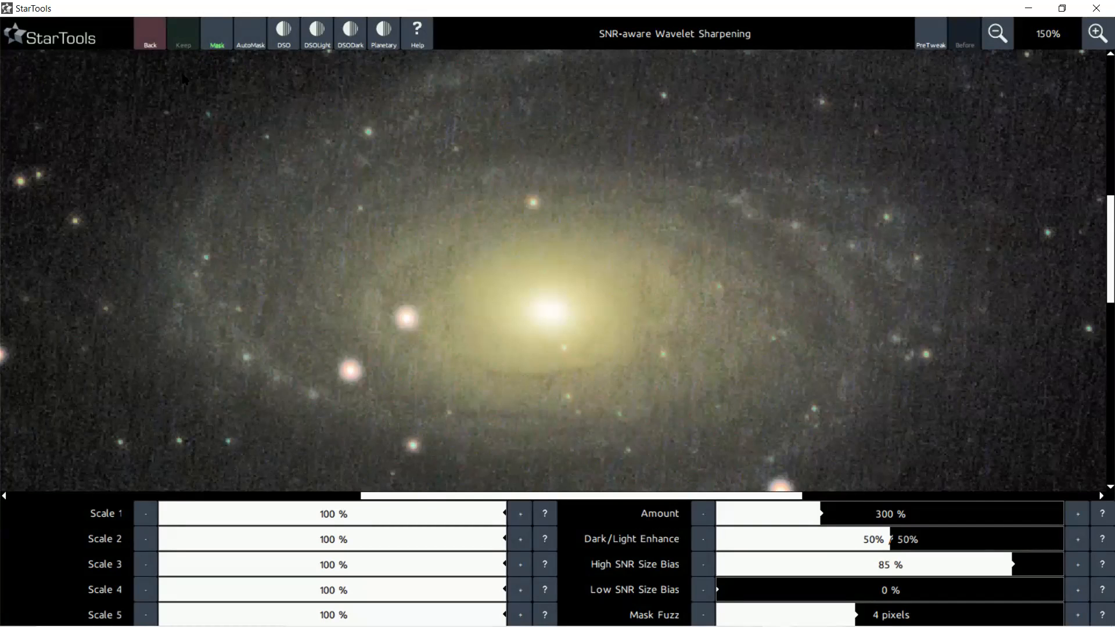
pyautogui.scroll(-1, 182, 94)
pyautogui.scroll(-1, 428, 293)
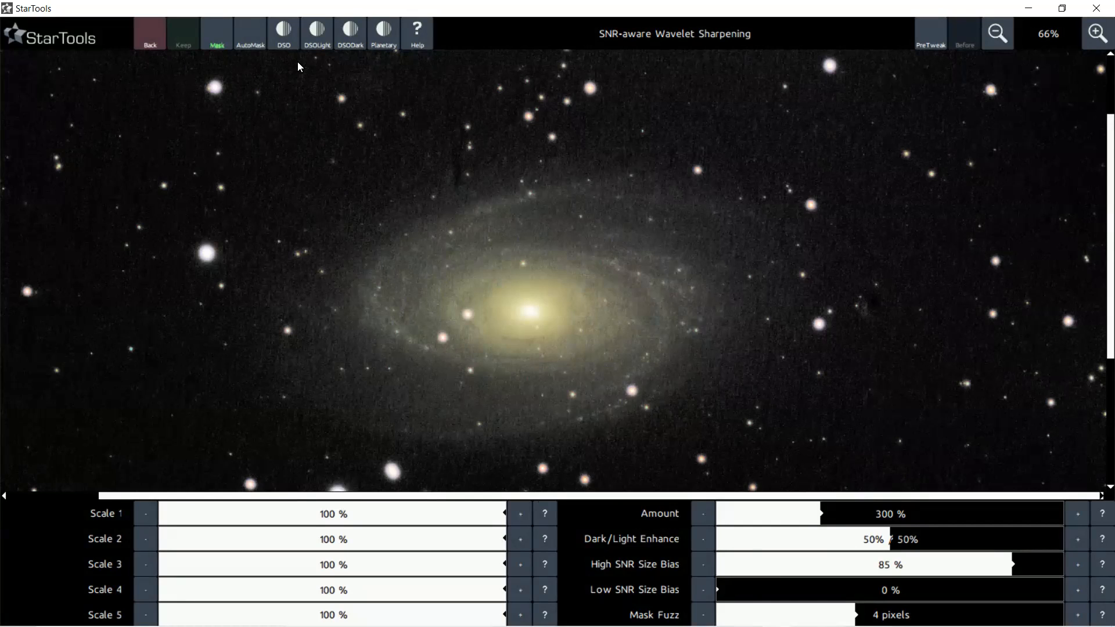
pyautogui.scroll(1, 477, 264)
pyautogui.scroll(-2, 477, 263)
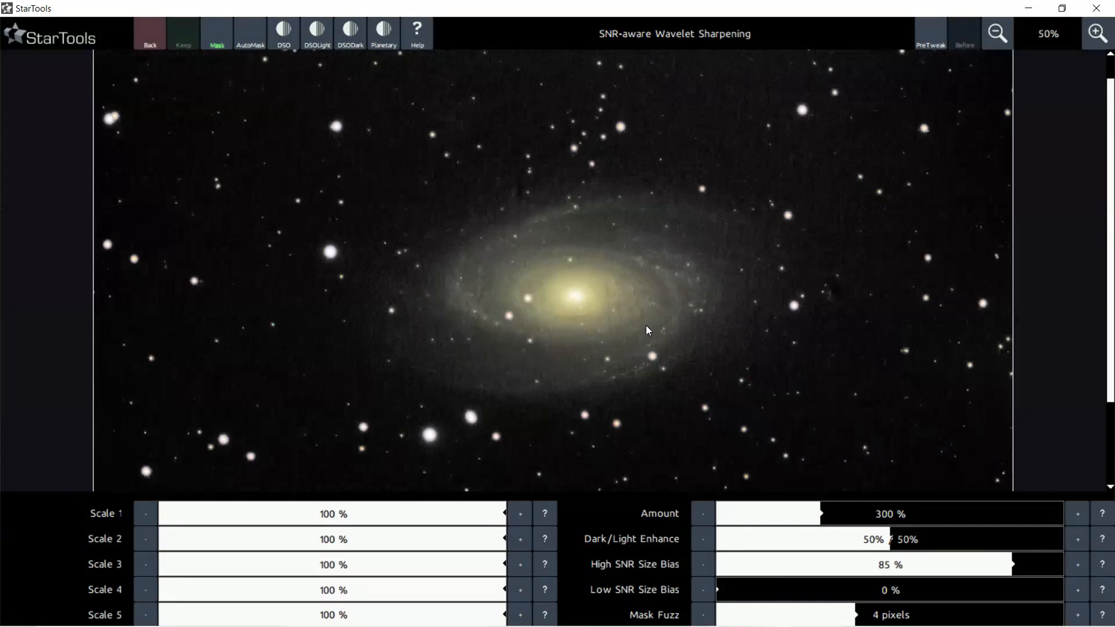
pyautogui.scroll(1, 648, 330)
pyautogui.scroll(1, 559, 243)
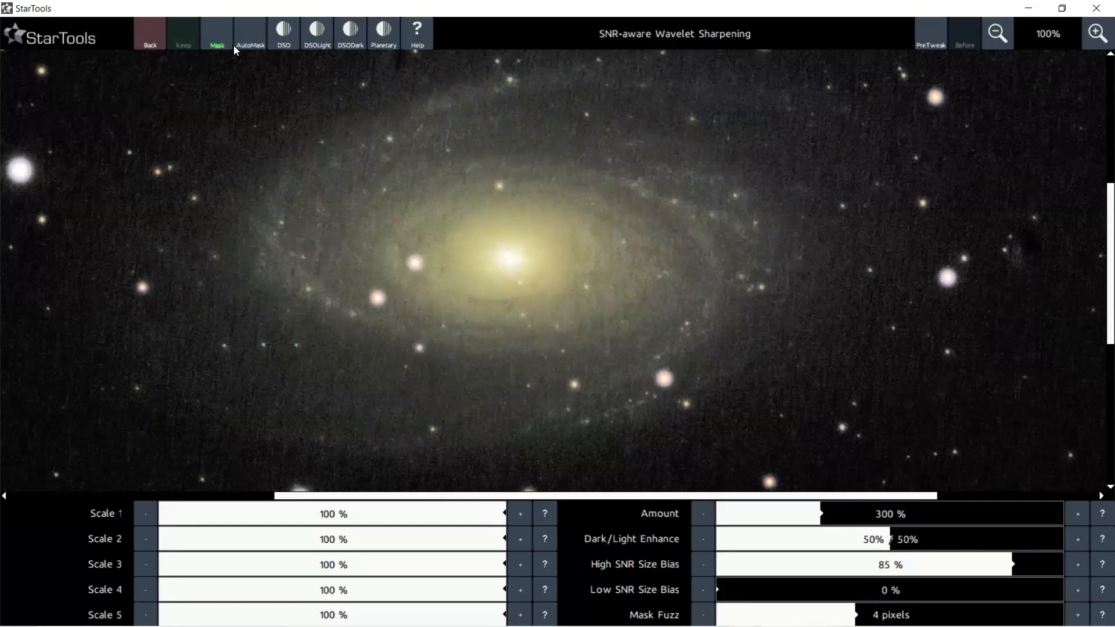
# Apply the DSO sharpening preset to the masked spiral arms, inspect the whole image, and keep the result
pyautogui.click(284, 33)
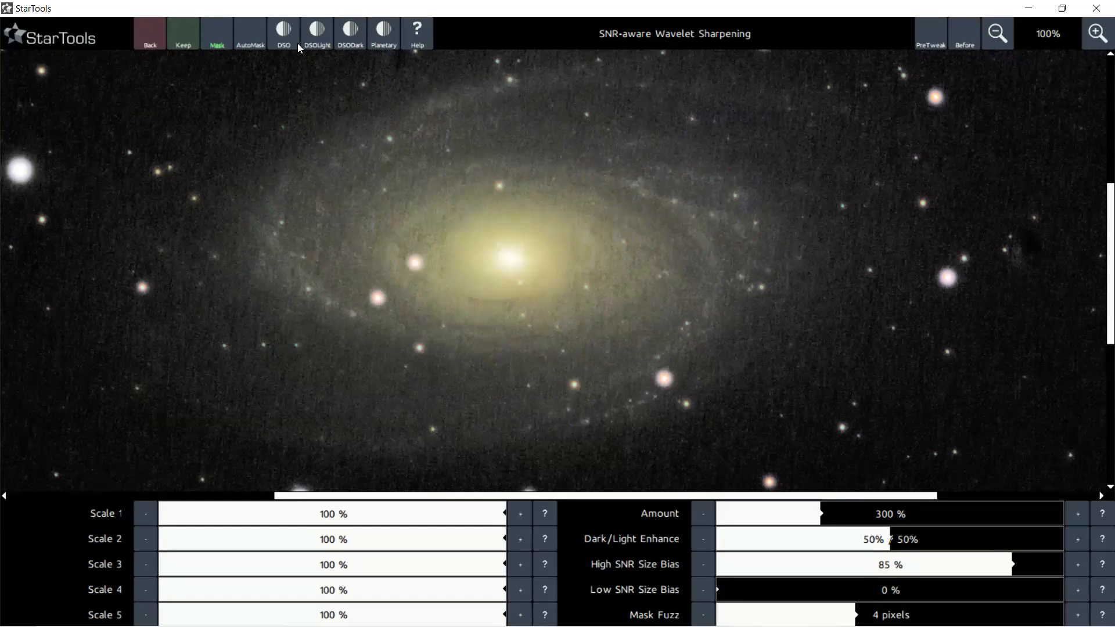
pyautogui.scroll(-2, 397, 316)
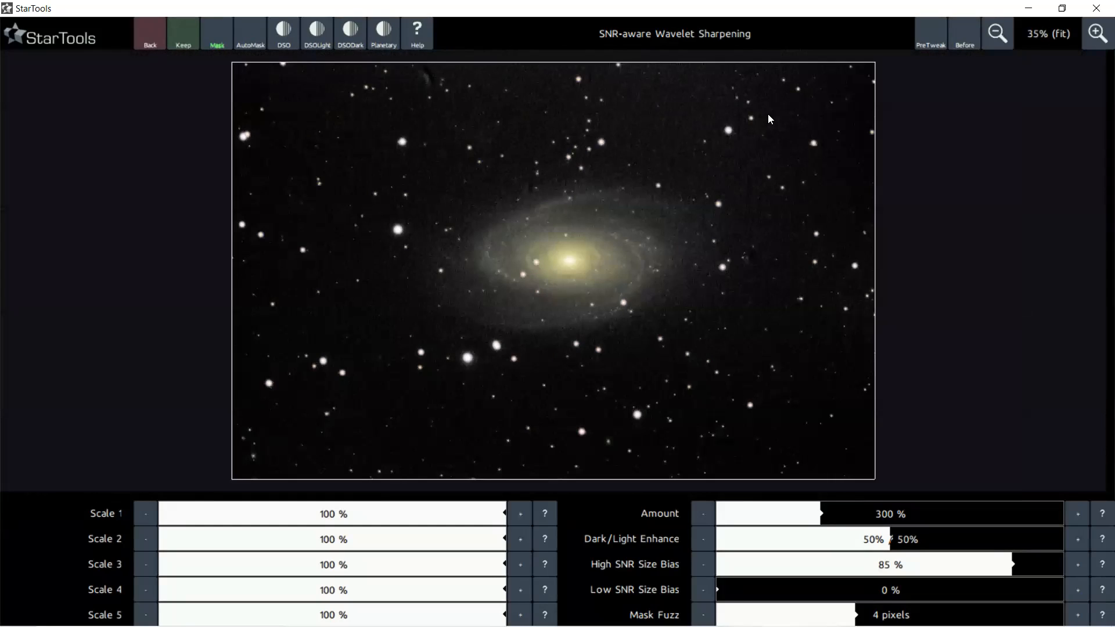
pyautogui.scroll(3, 602, 251)
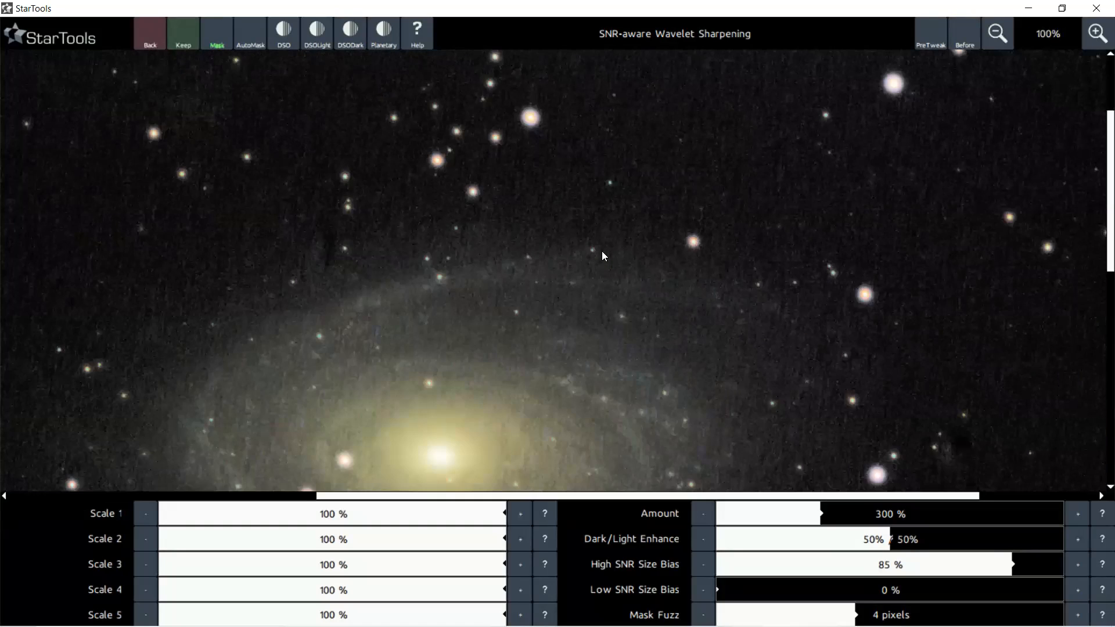
pyautogui.scroll(-3, 601, 256)
pyautogui.scroll(2, 543, 348)
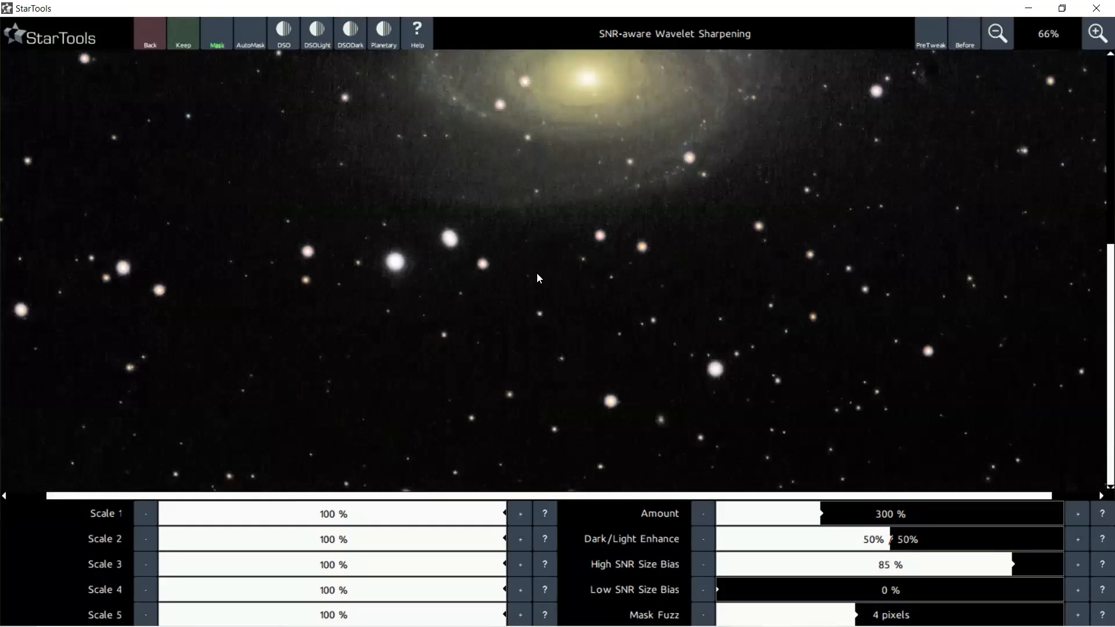
pyautogui.scroll(1, 585, 116)
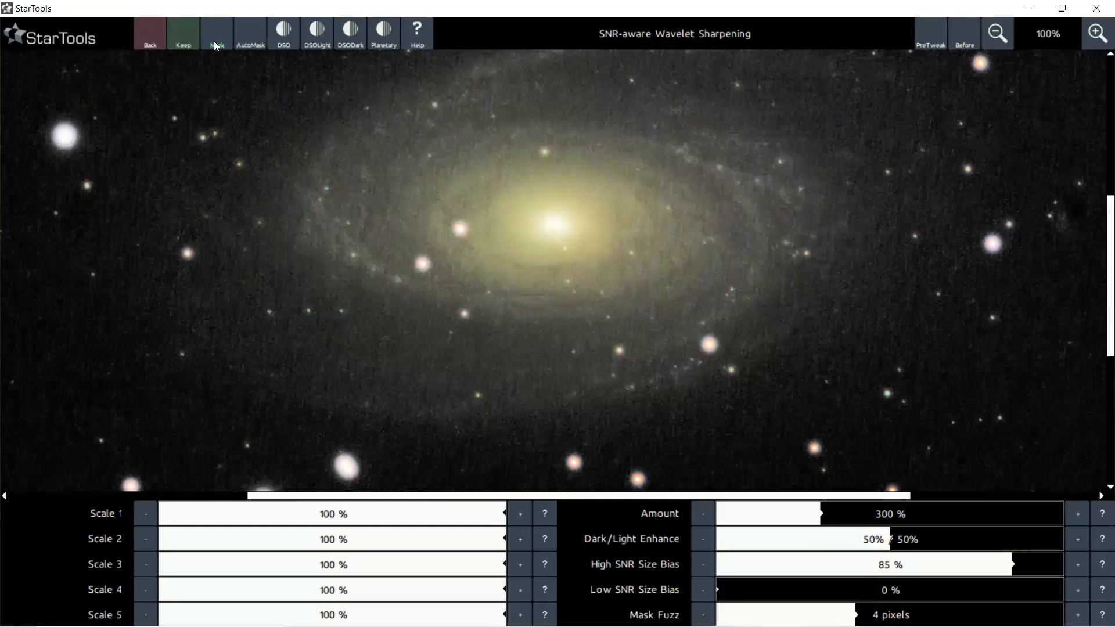
pyautogui.click(192, 42)
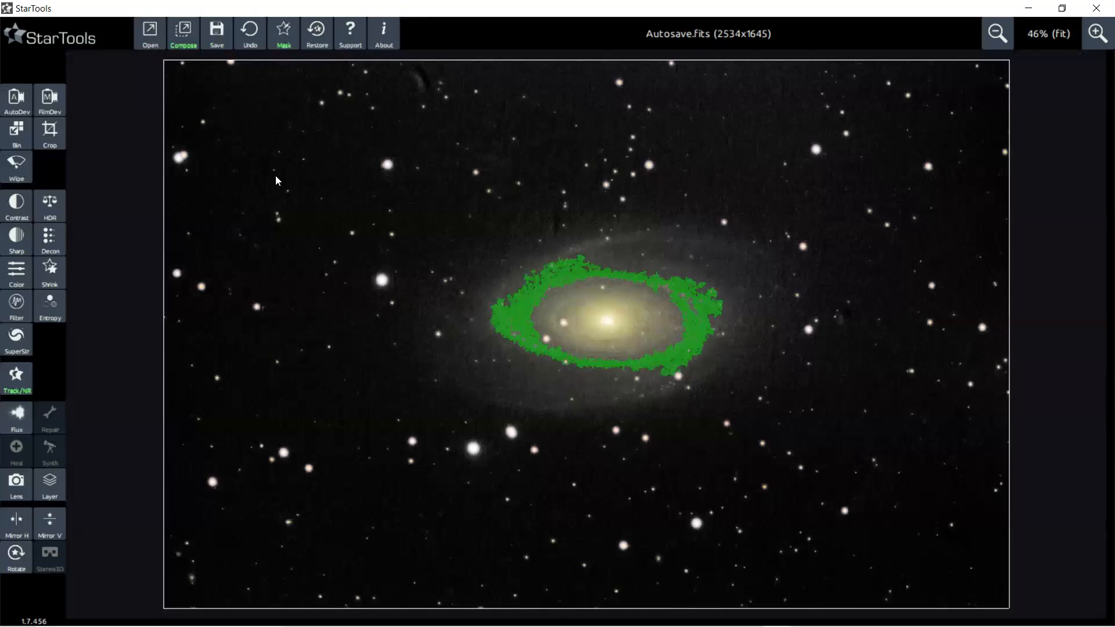
# Check the sharpened image, end signal tracking, and choose to apply noise reduction
pyautogui.scroll(-2, 275, 176)
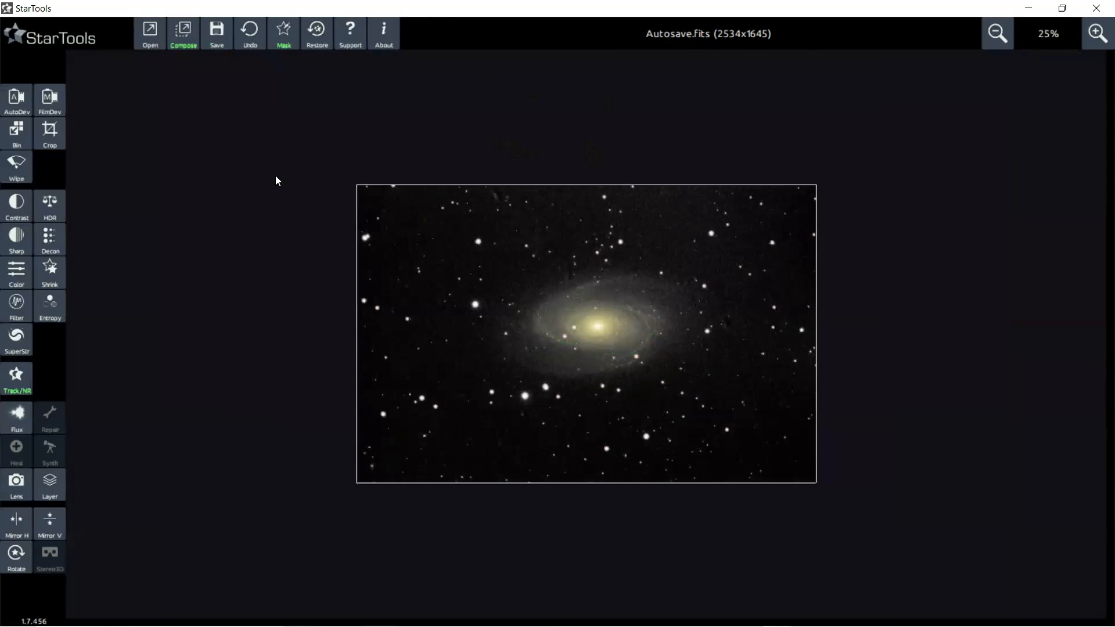
pyautogui.scroll(1, 489, 303)
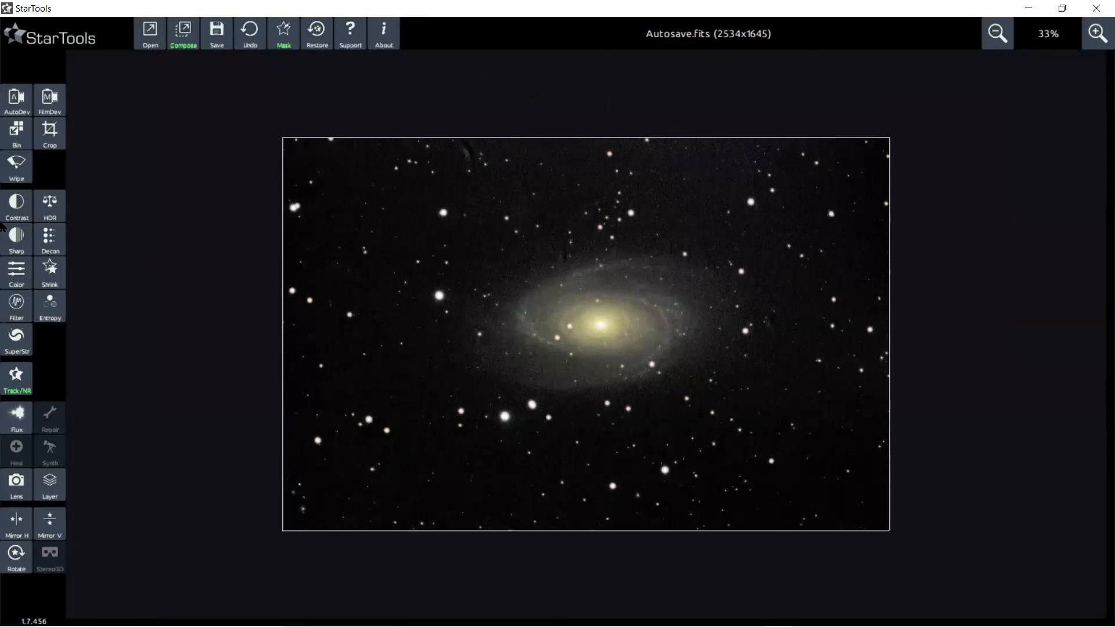
pyautogui.click(22, 380)
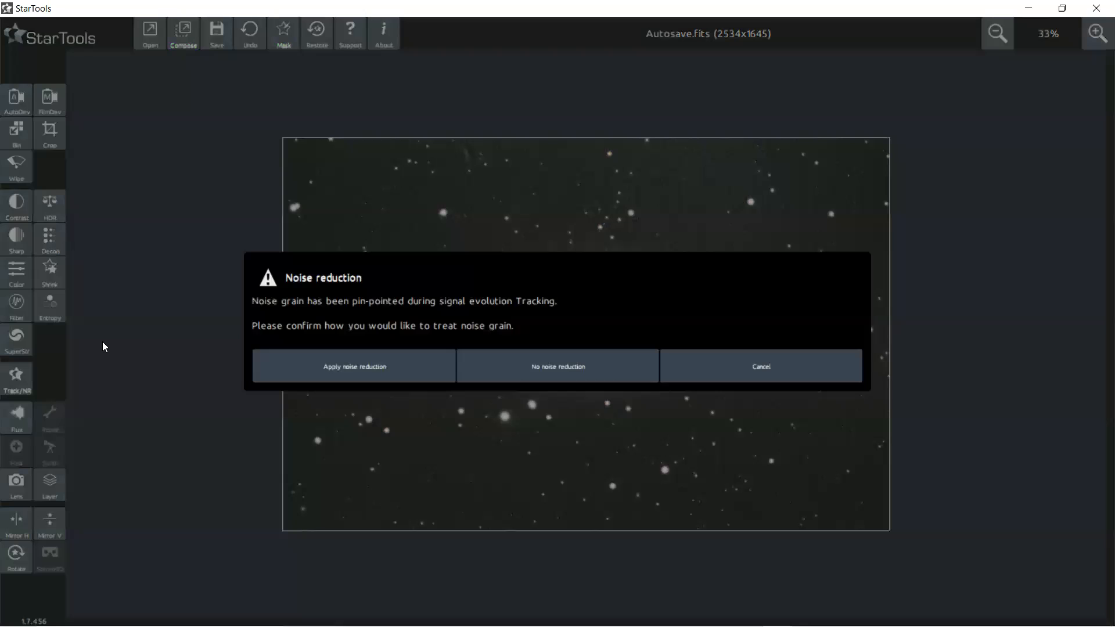
pyautogui.click(370, 368)
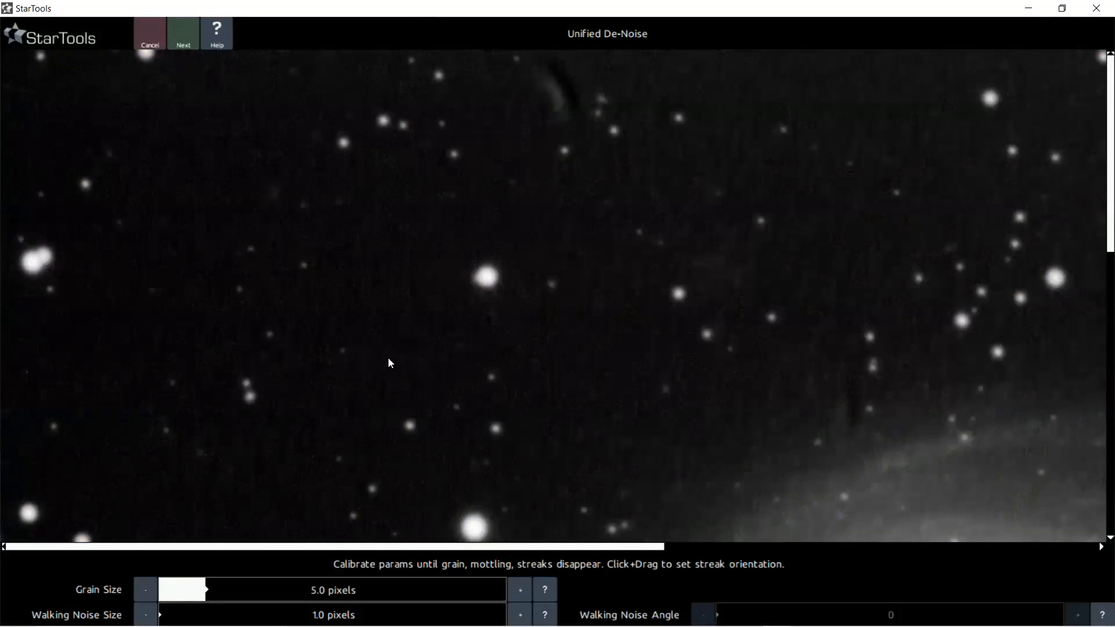
# Raise the de-noise Grain Size gradually to 19.7 pixels and proceed to the noise reduction settings
pyautogui.click(224, 589)
pyautogui.click(243, 591)
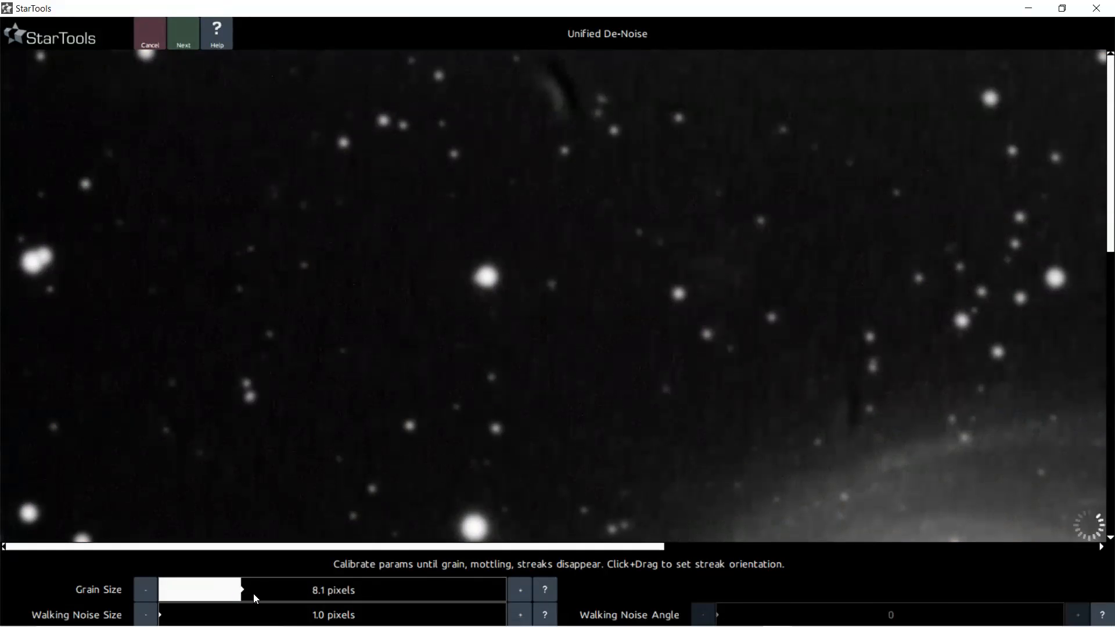
pyautogui.click(258, 594)
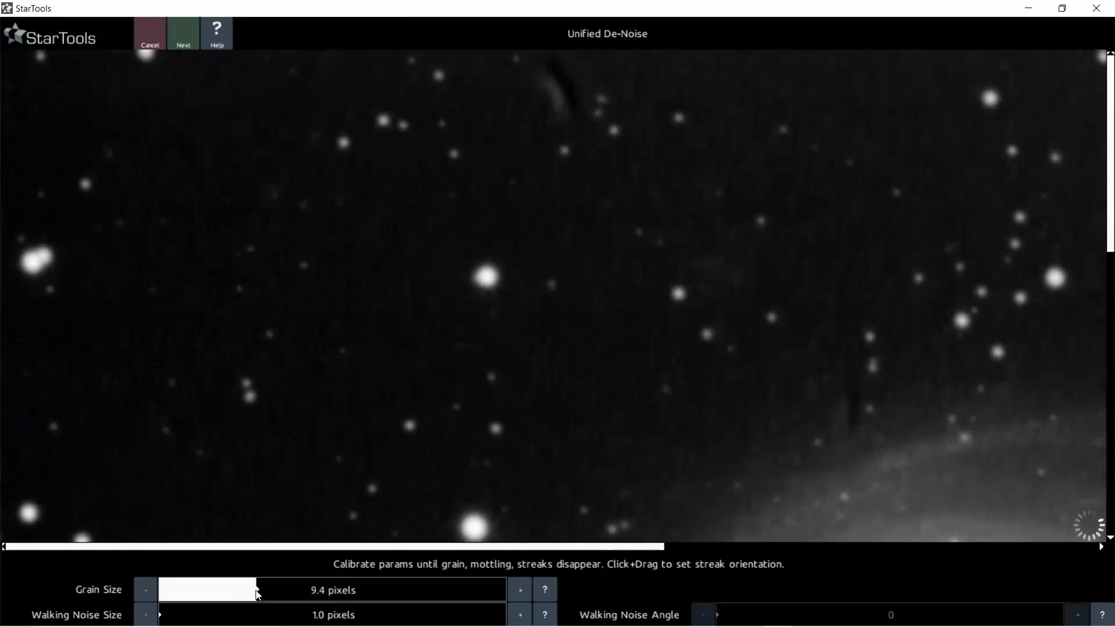
pyautogui.click(291, 592)
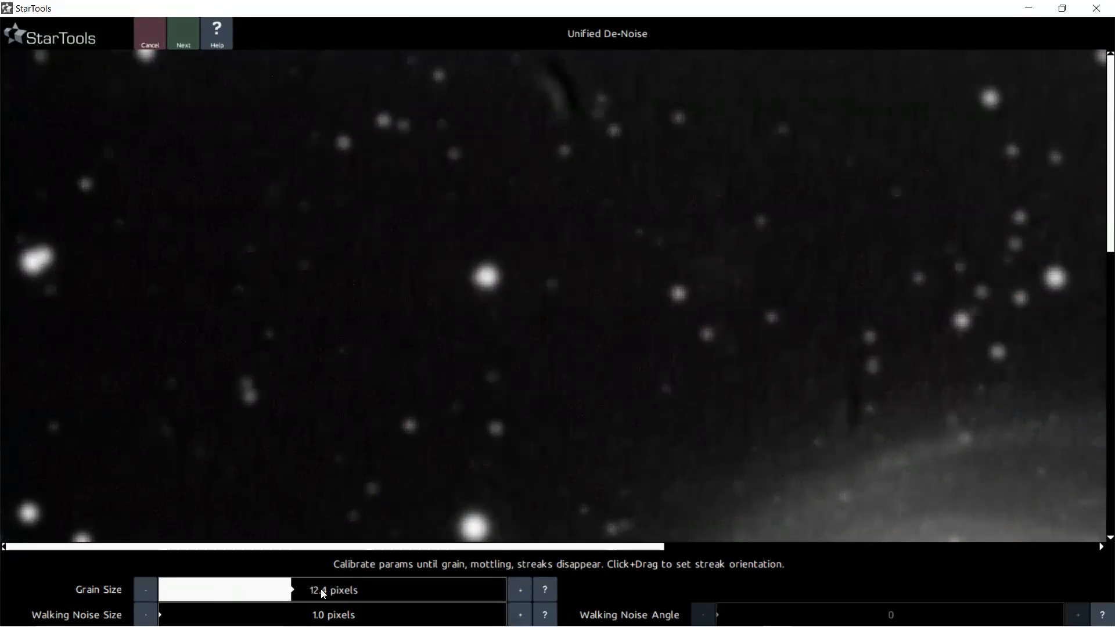
pyautogui.click(319, 590)
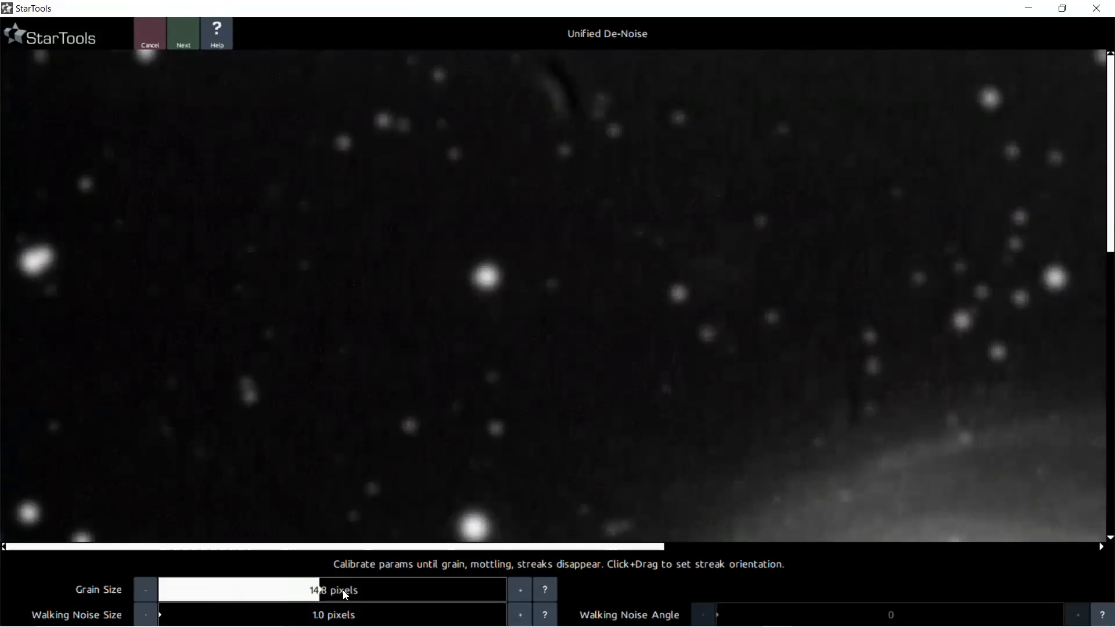
pyautogui.click(344, 593)
pyautogui.click(361, 589)
pyautogui.click(377, 589)
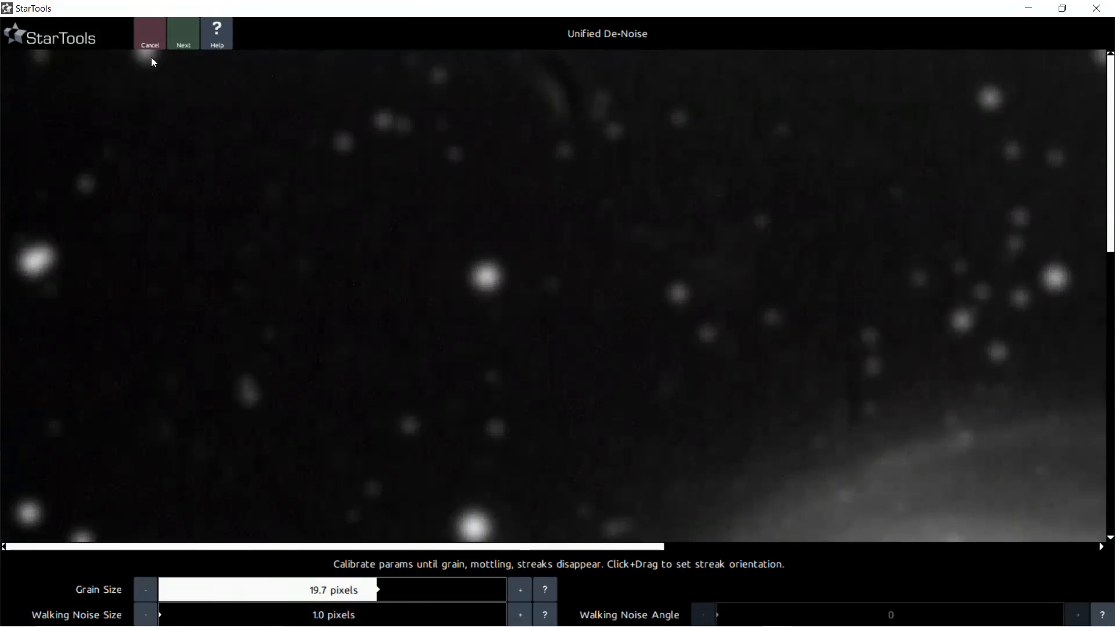
pyautogui.click(179, 36)
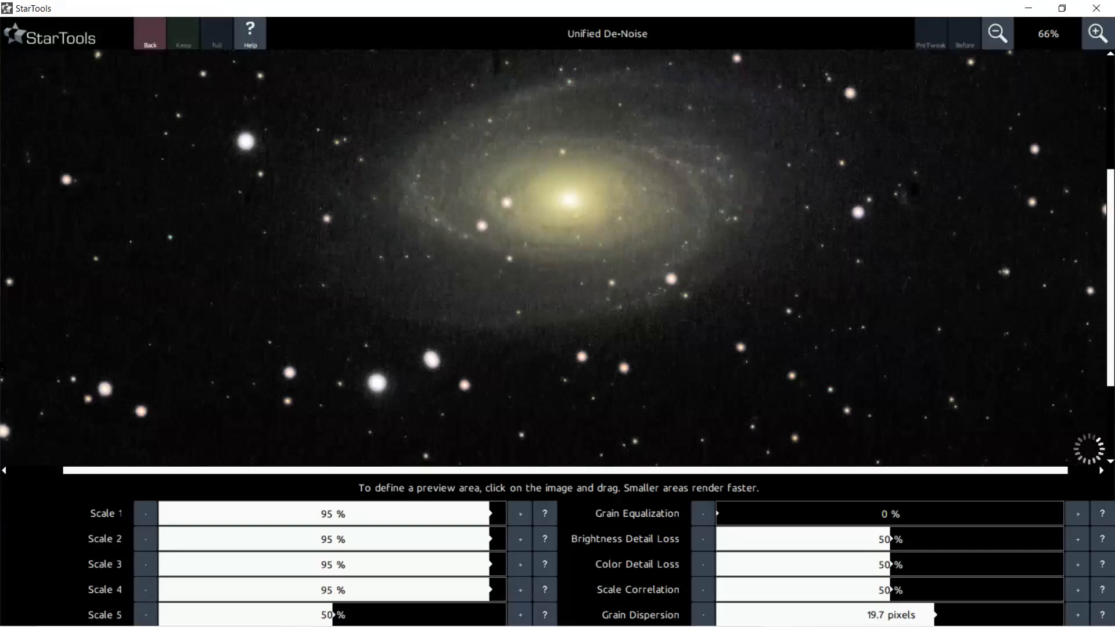
# Inspect the de-noised galaxy and surrounding background at several magnifications, and keep the noise reduction result
pyautogui.scroll(-1, 613, 212)
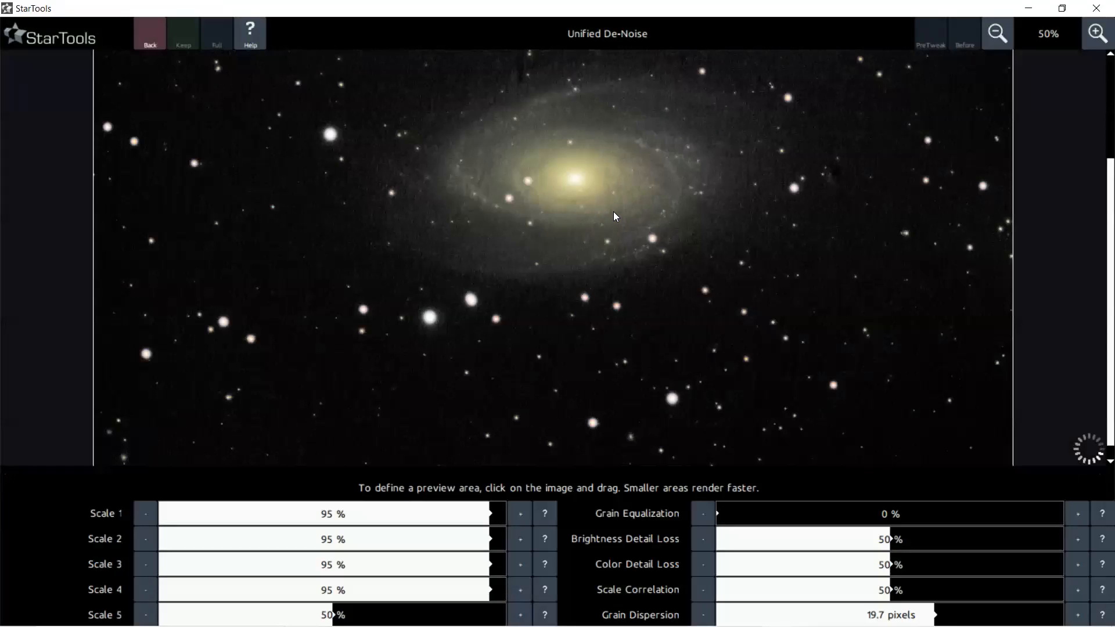
pyautogui.scroll(-3, 588, 144)
pyautogui.scroll(4, 541, 235)
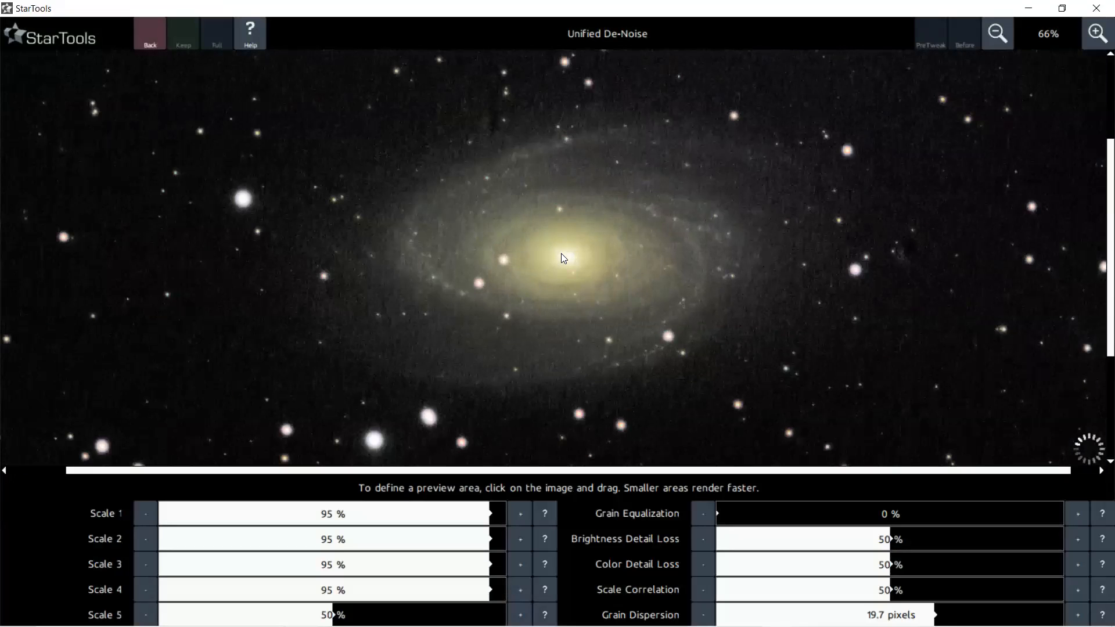
pyautogui.scroll(-1, 563, 258)
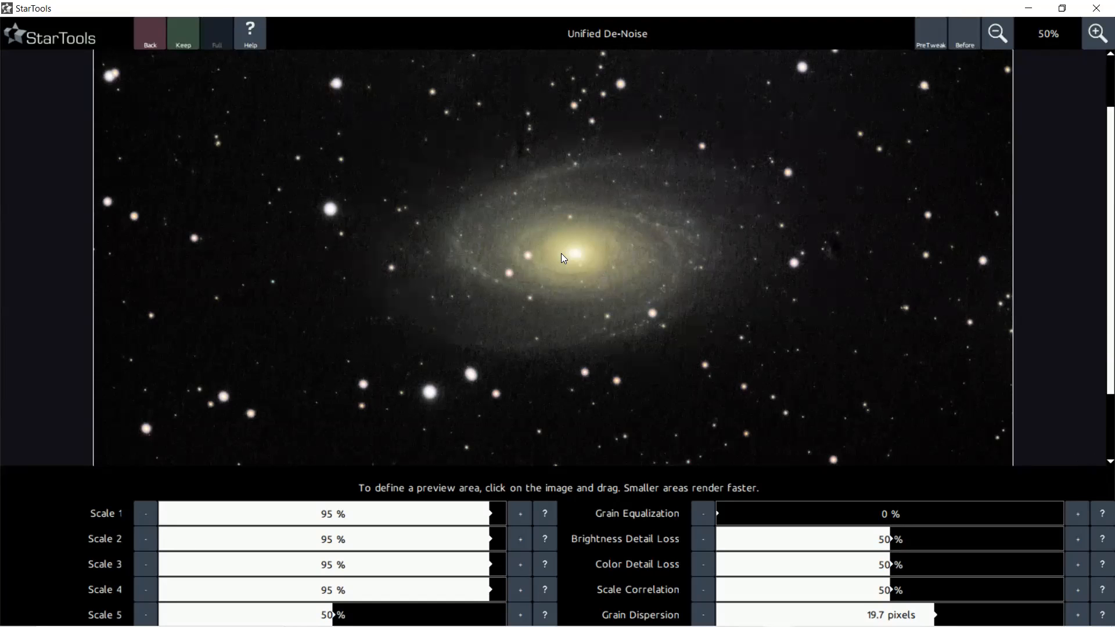
pyautogui.scroll(1, 343, 356)
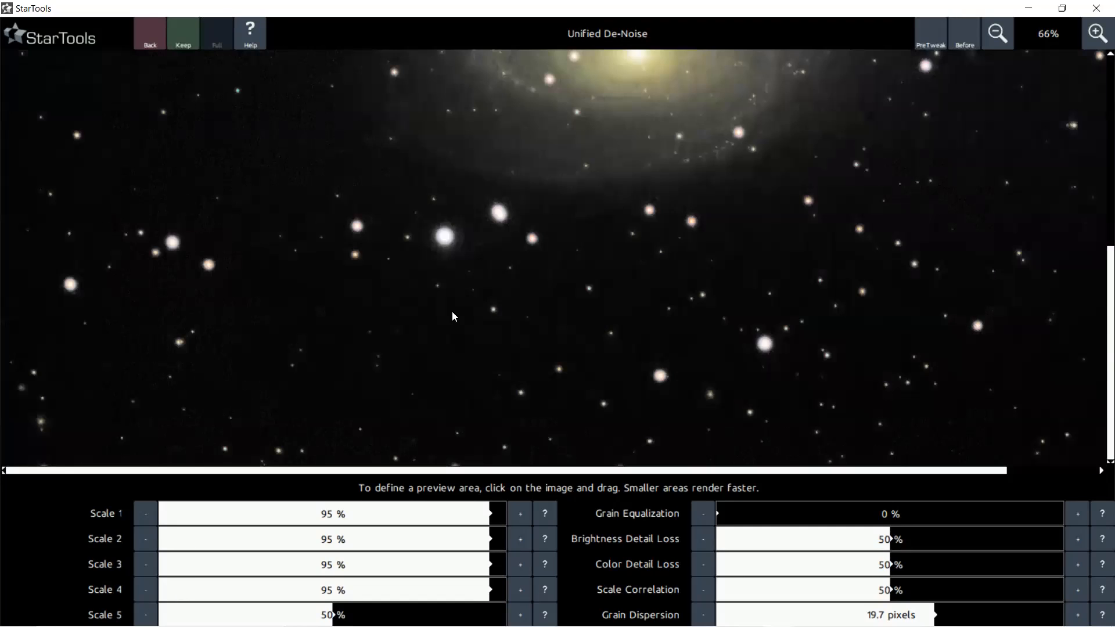
pyautogui.scroll(-2, 454, 314)
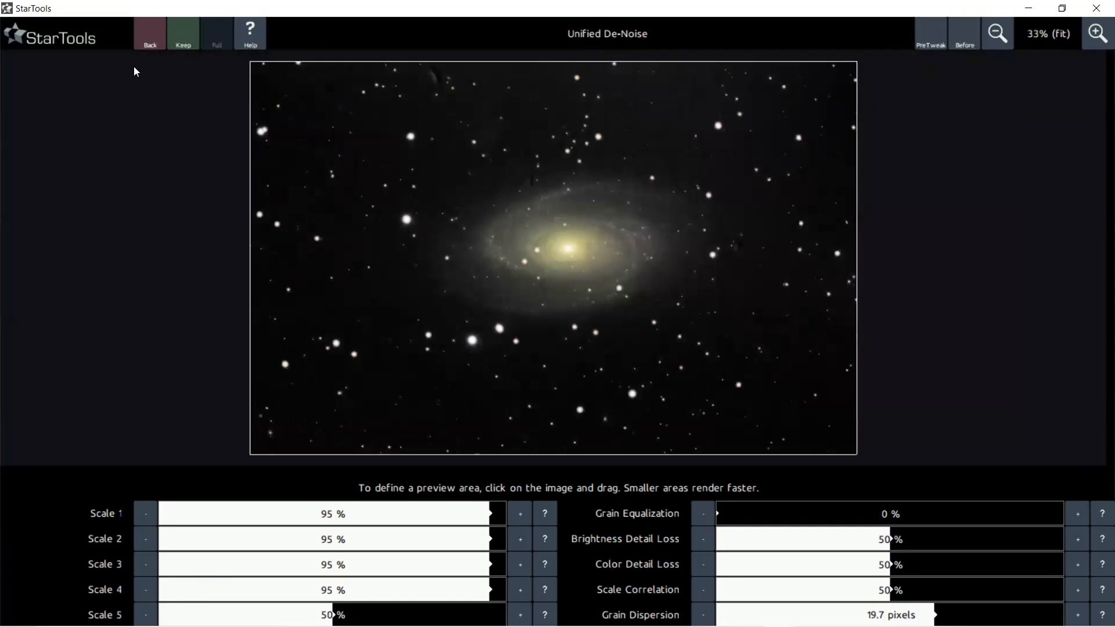
pyautogui.click(181, 40)
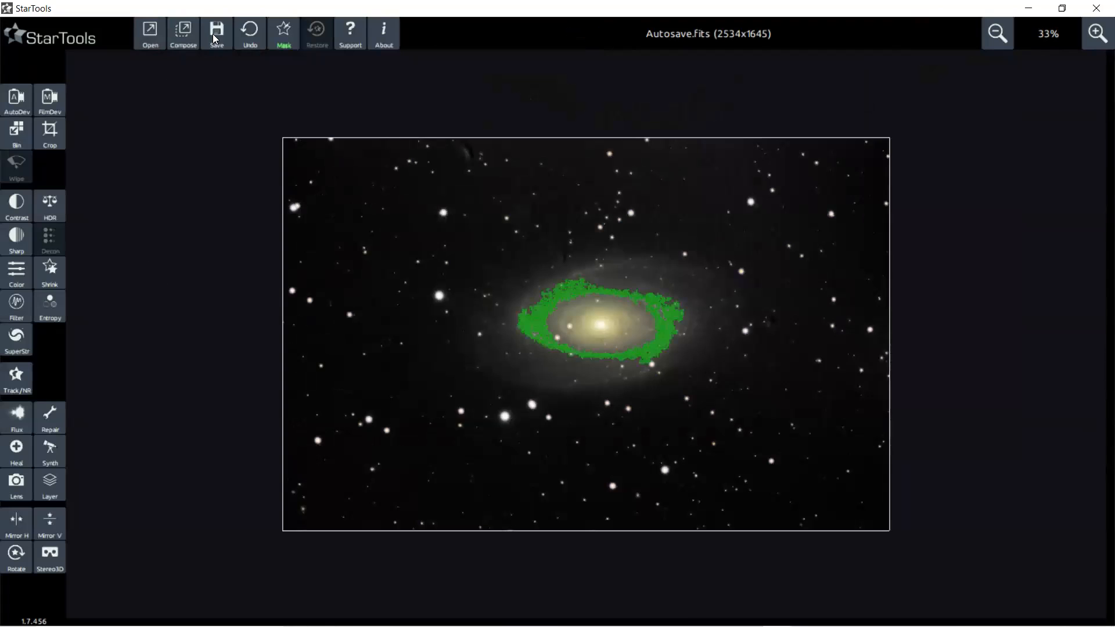
# Clear the existing galaxy mask, invert it to cover the whole image, and keep the new mask
pyautogui.click(276, 40)
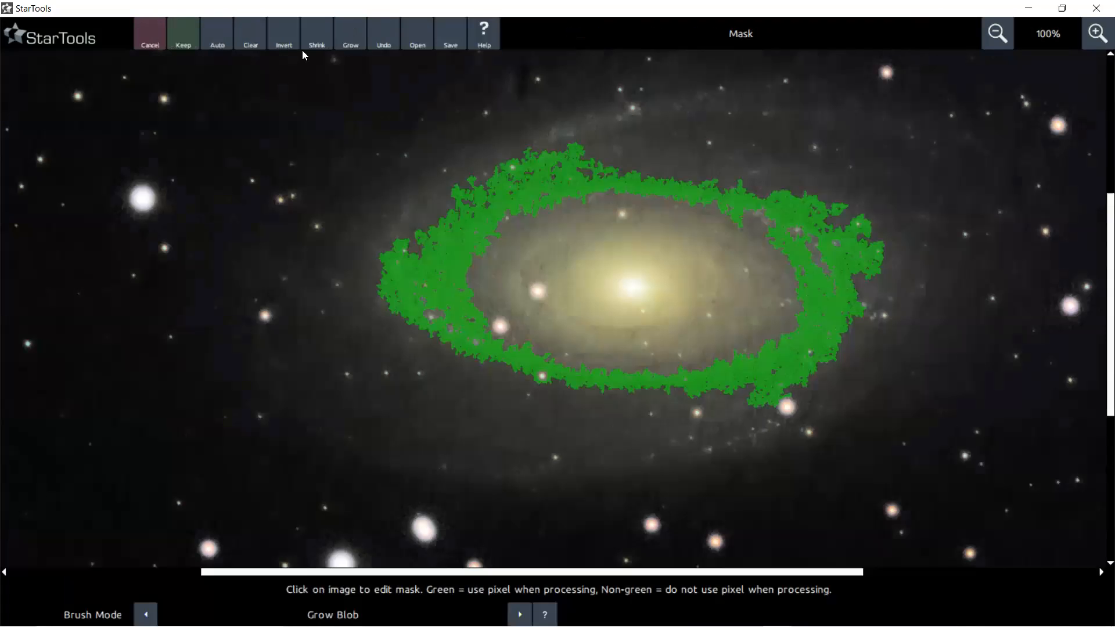
pyautogui.click(247, 40)
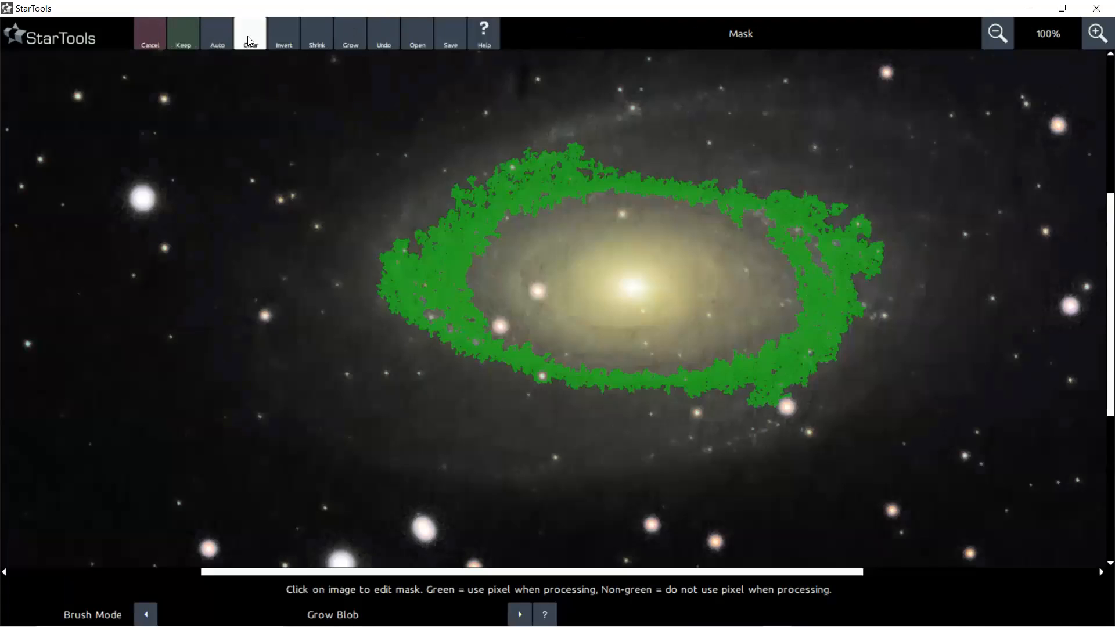
pyautogui.click(288, 42)
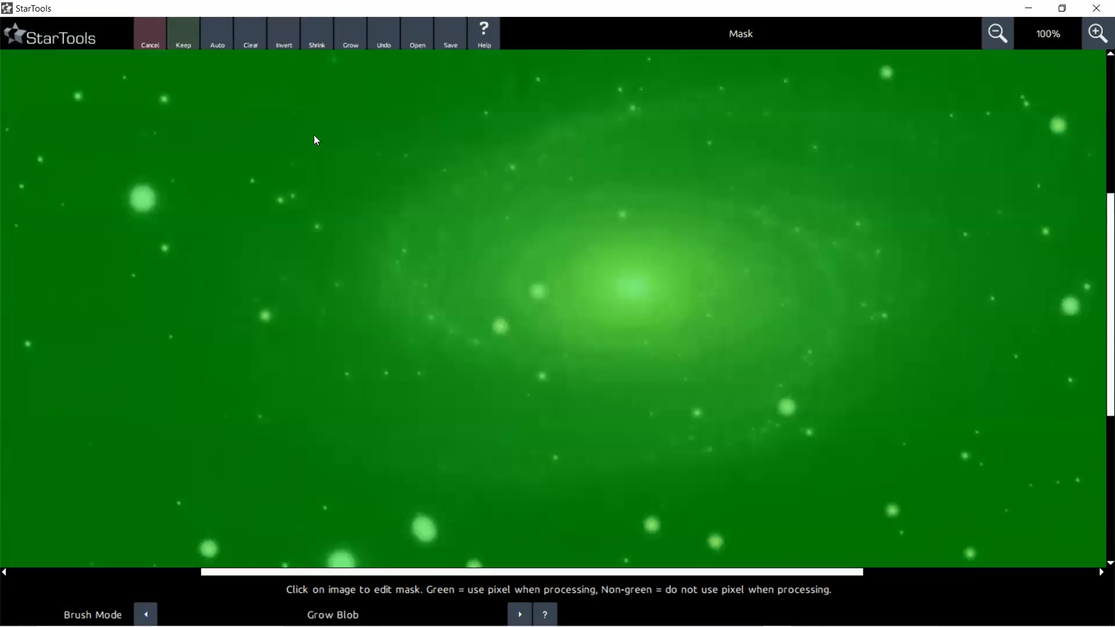
pyautogui.click(191, 42)
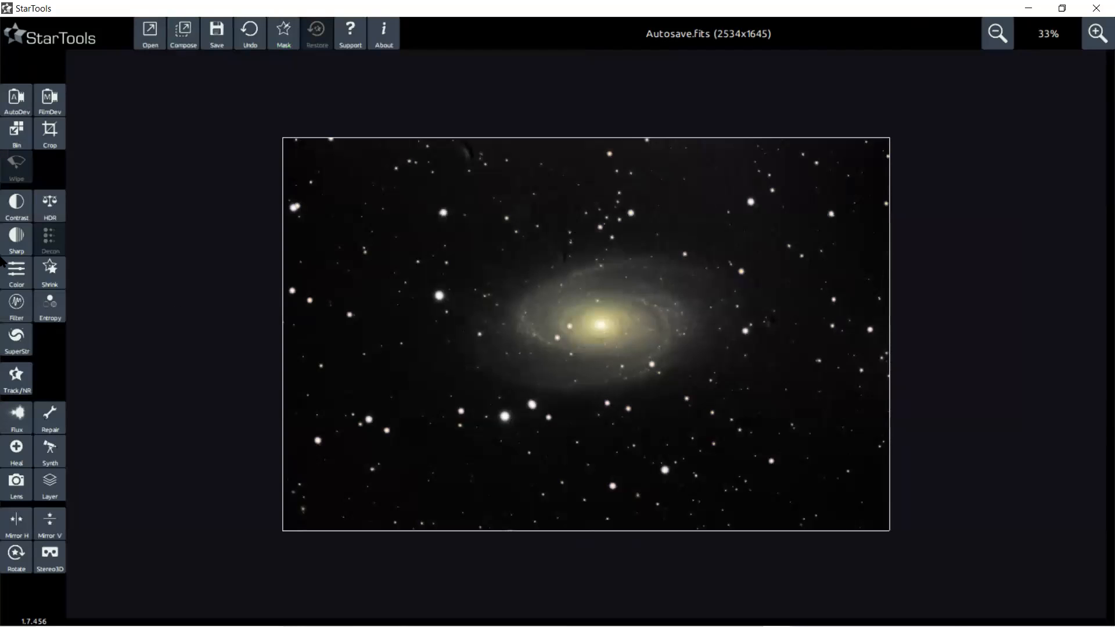
# Try the Contrast module with its default settings, compare the galaxy before and after, and discard the adjustment
pyautogui.click(19, 213)
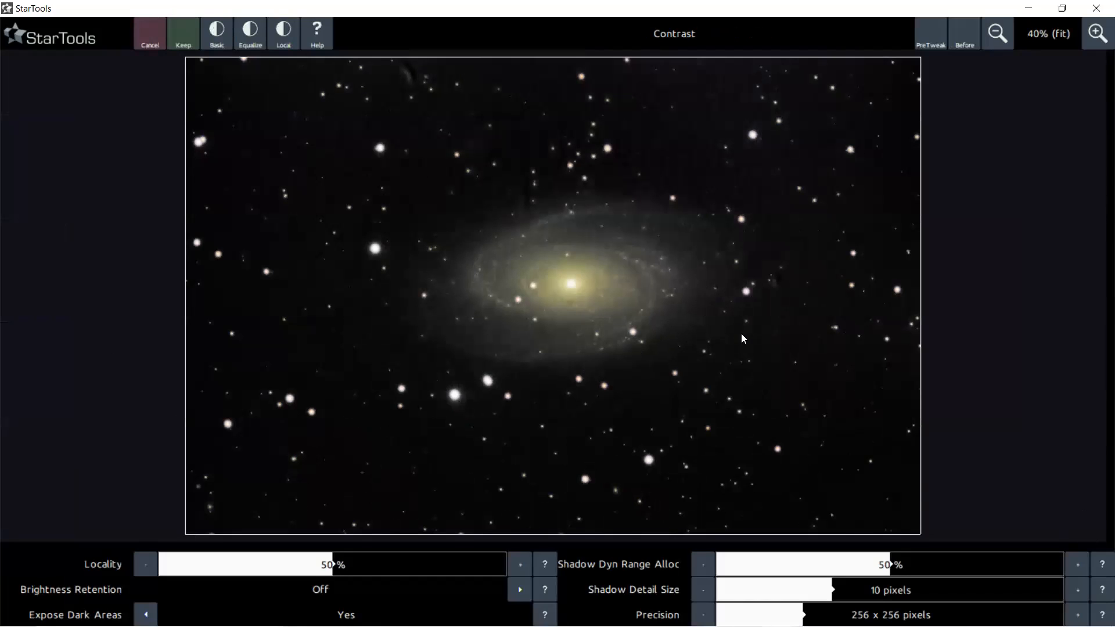
pyautogui.scroll(1, 718, 311)
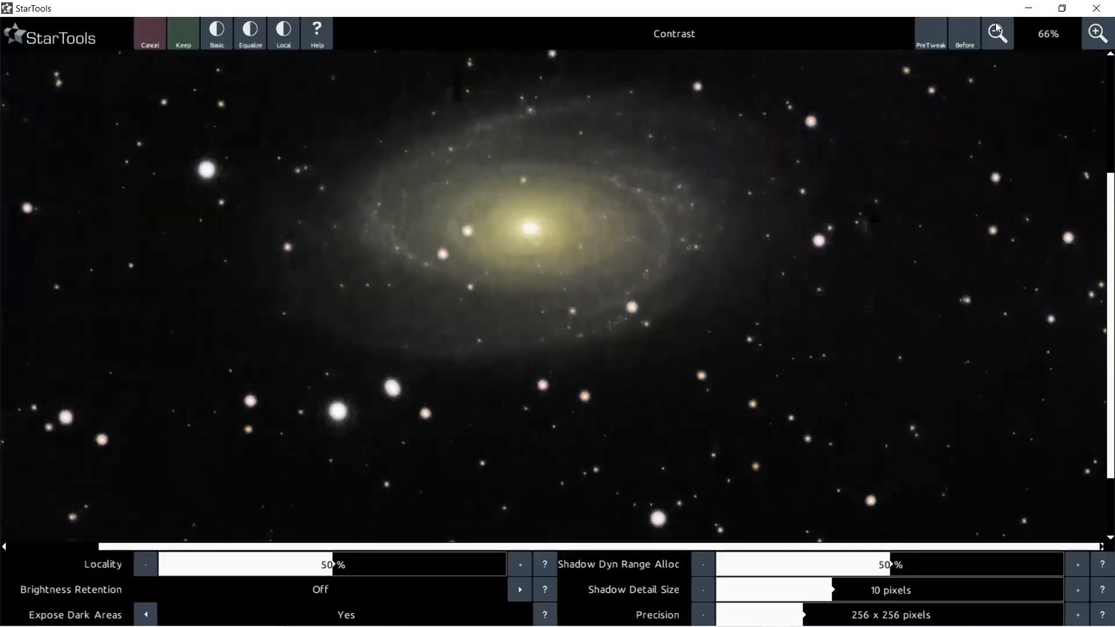
pyautogui.click(964, 44)
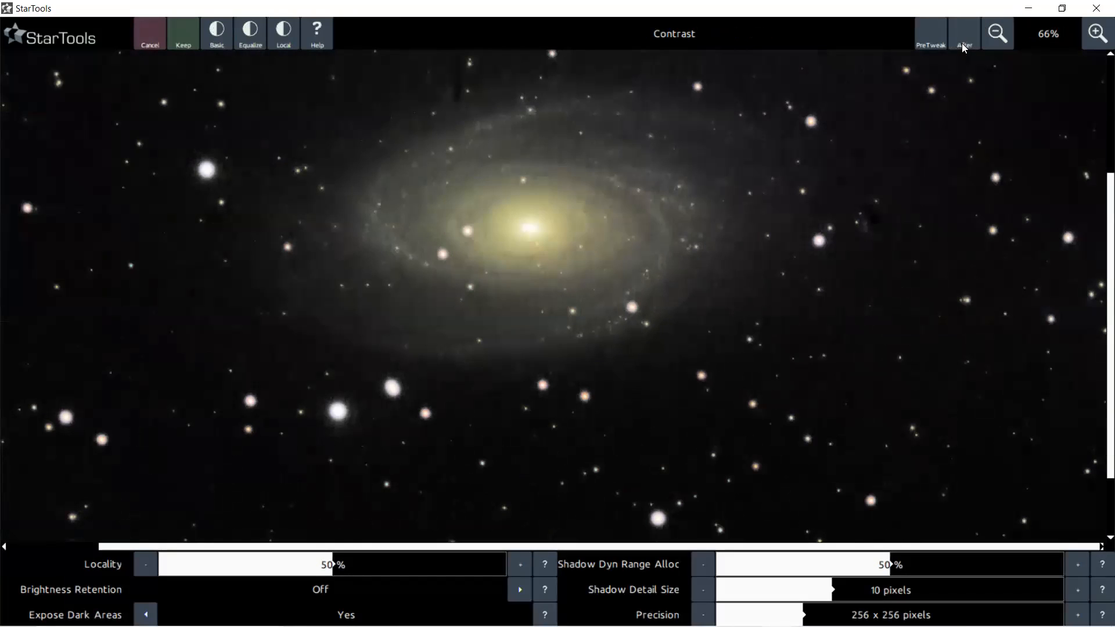
pyautogui.click(964, 45)
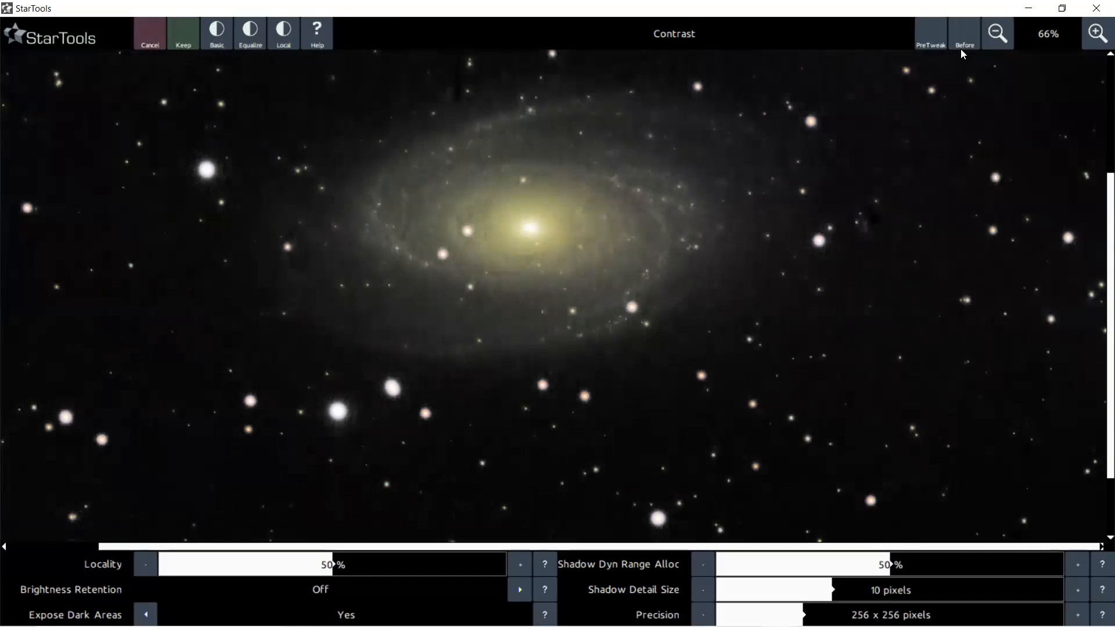
pyautogui.click(964, 46)
pyautogui.click(964, 45)
pyautogui.click(964, 42)
pyautogui.click(152, 41)
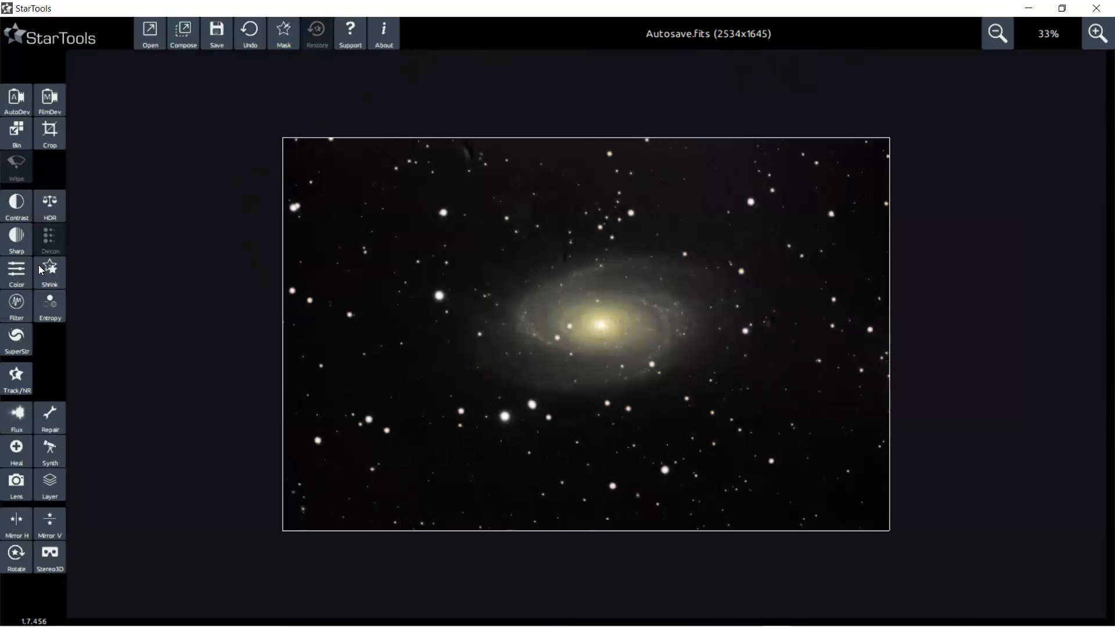
# Auto-generate a star mask for wavelet sharpening, compare the sharpened preview with the original, and cancel the sharpening
pyautogui.click(21, 241)
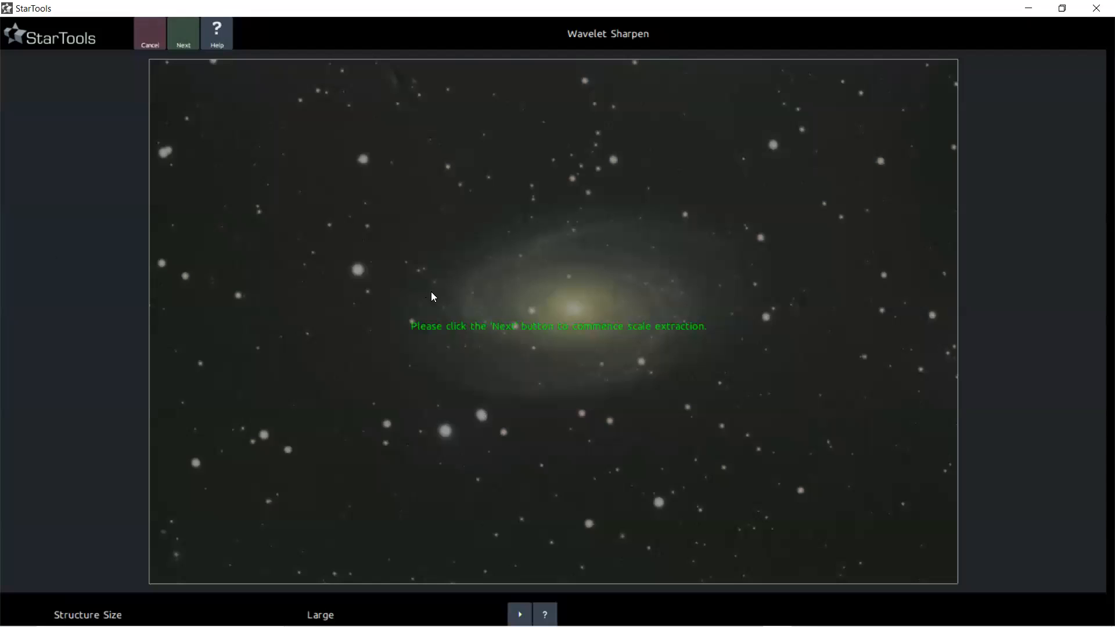
pyautogui.click(184, 38)
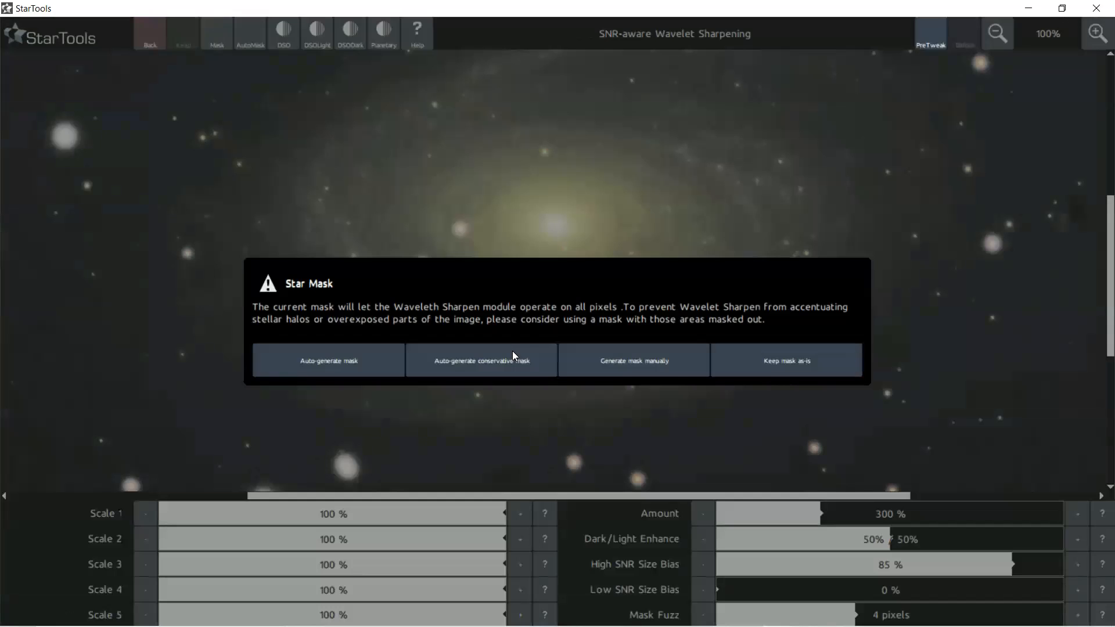
pyautogui.click(334, 368)
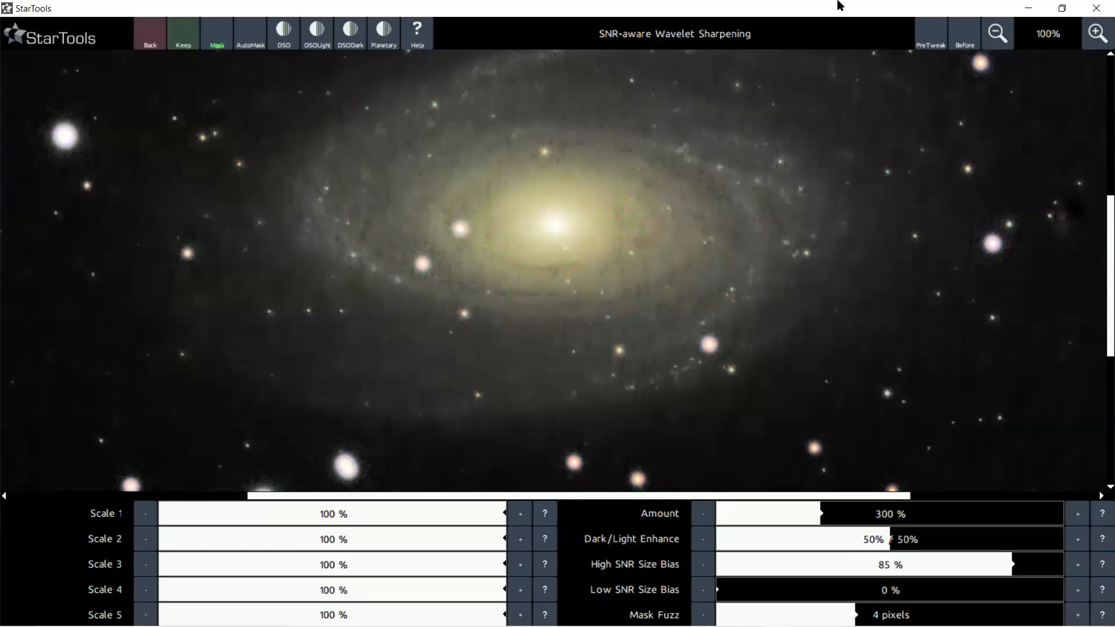
pyautogui.click(968, 47)
pyautogui.click(150, 40)
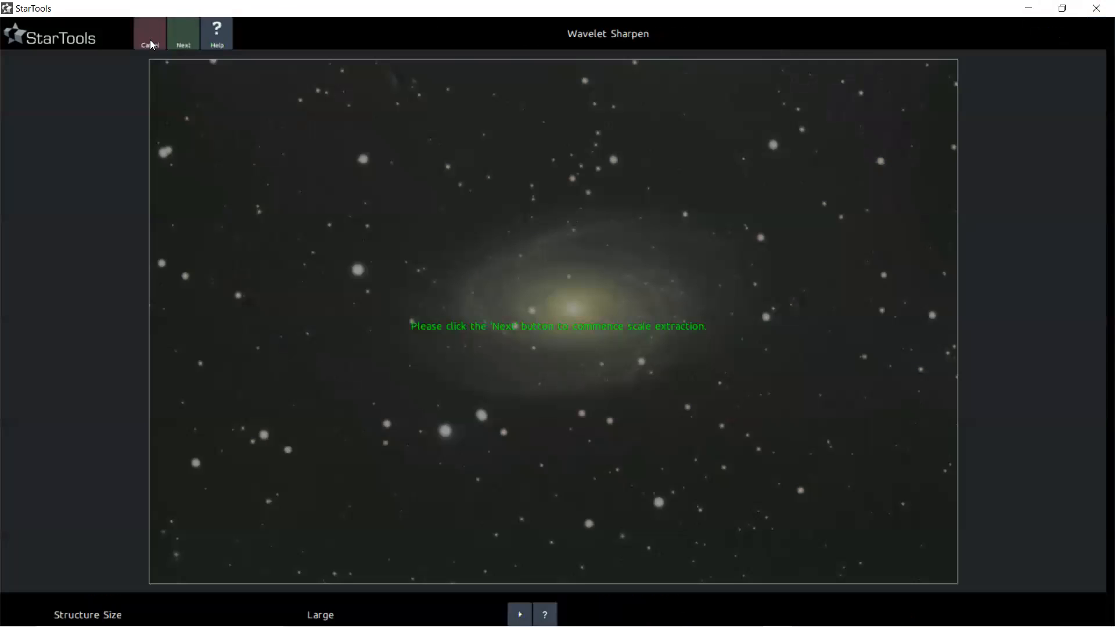
pyautogui.click(153, 40)
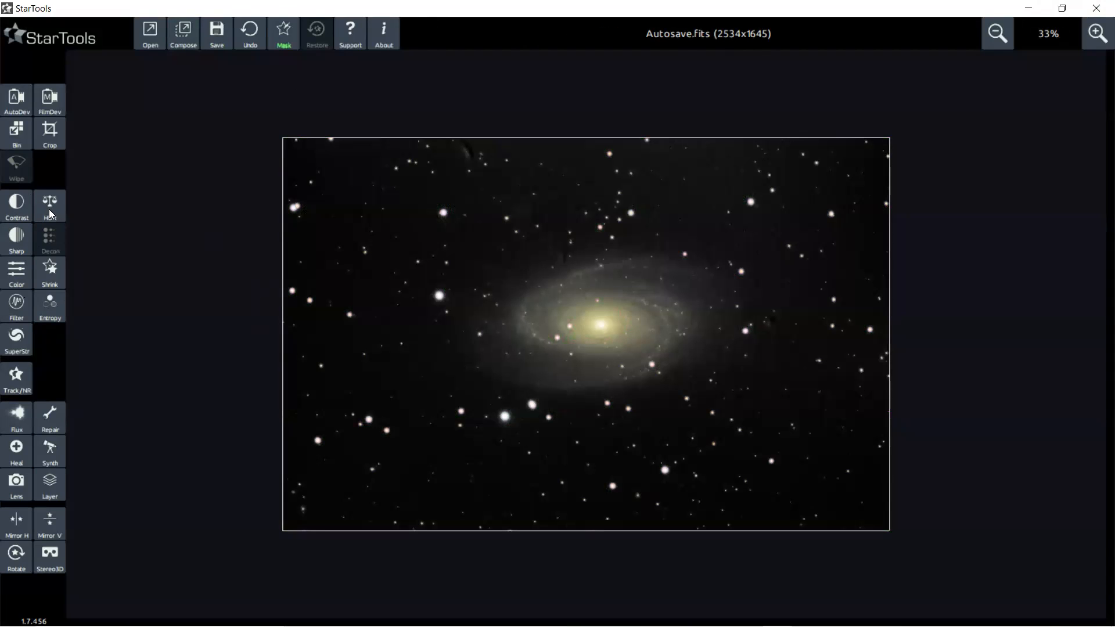
# Apply HDR with the Reveal All algorithm at strength 1.0, comparing it with the original, and keep the result
pyautogui.click(49, 209)
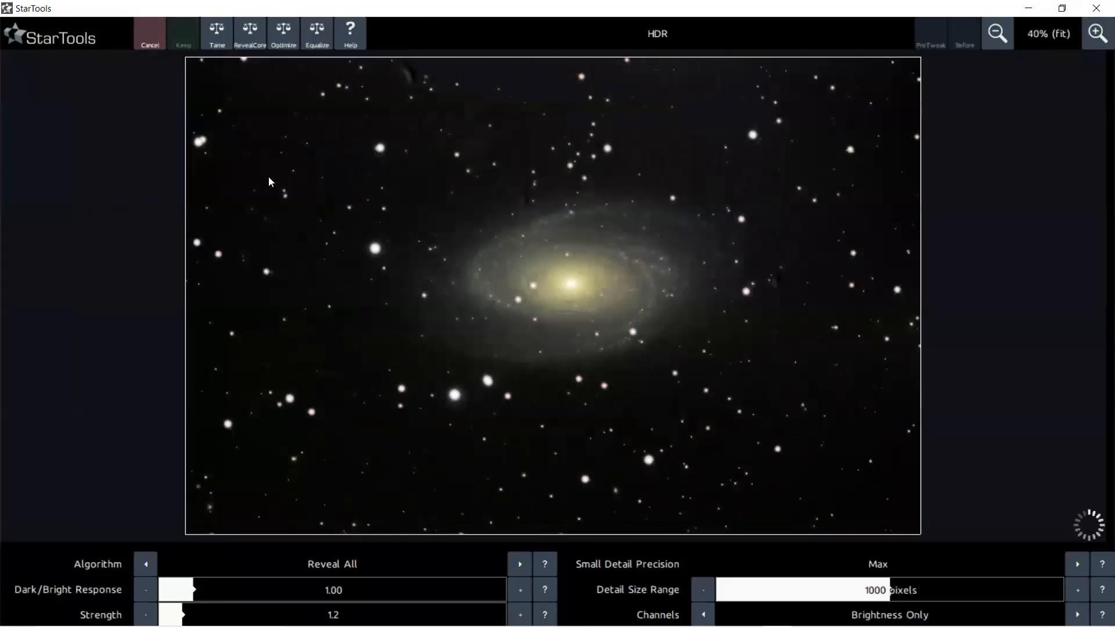
pyautogui.scroll(1, 639, 240)
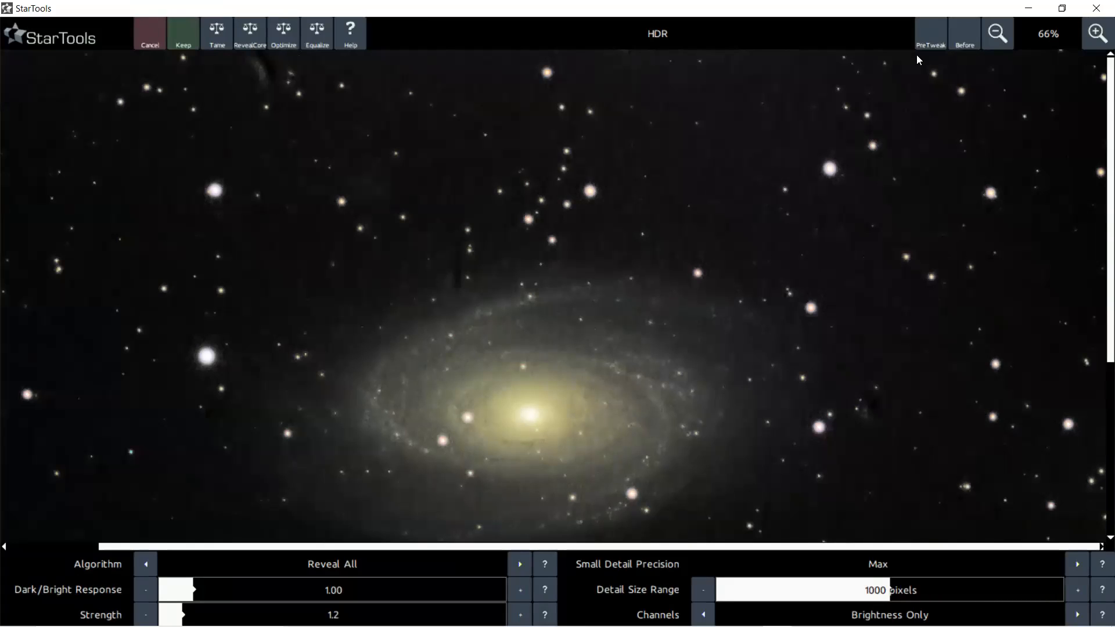
pyautogui.click(964, 40)
pyautogui.click(146, 615)
pyautogui.click(145, 615)
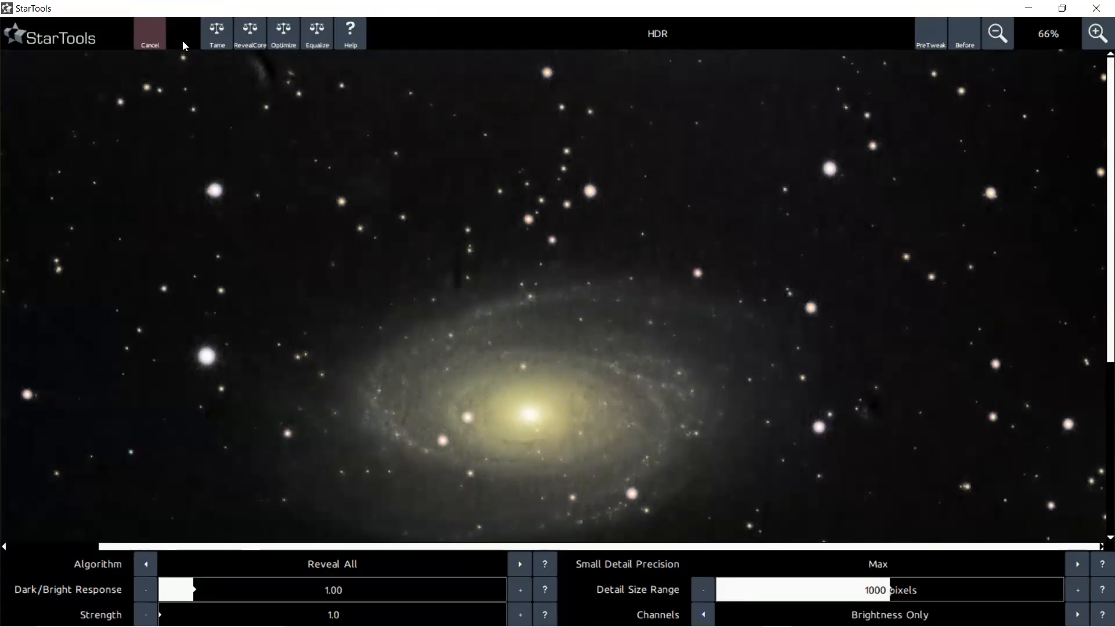
pyautogui.click(182, 41)
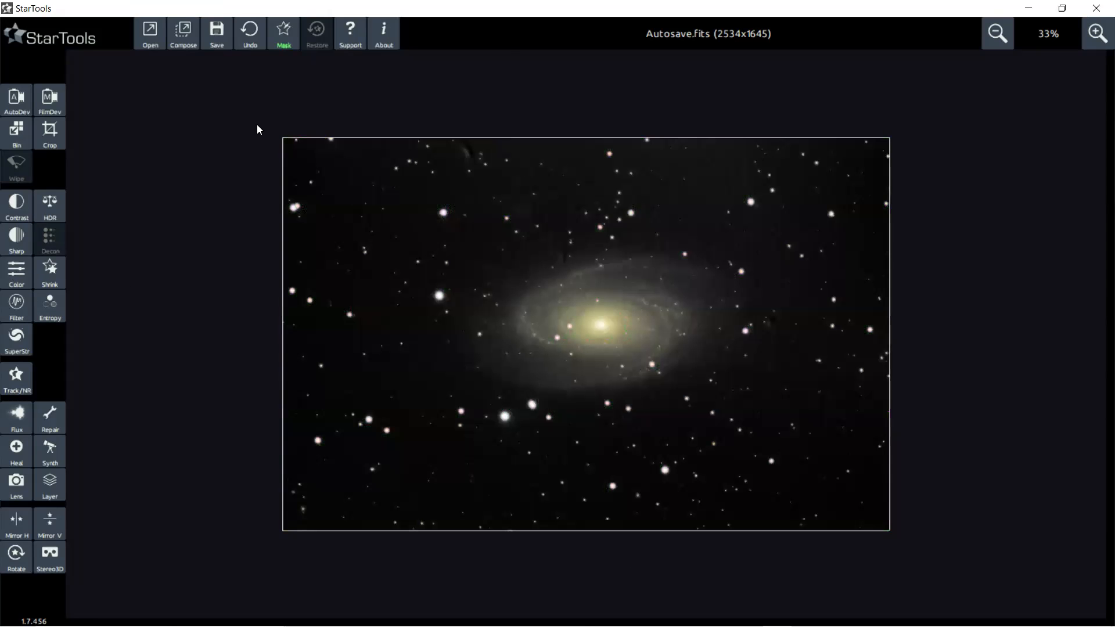
# Save the processed galaxy image in the kevins folder as ST_dave02.tif
pyautogui.click(217, 33)
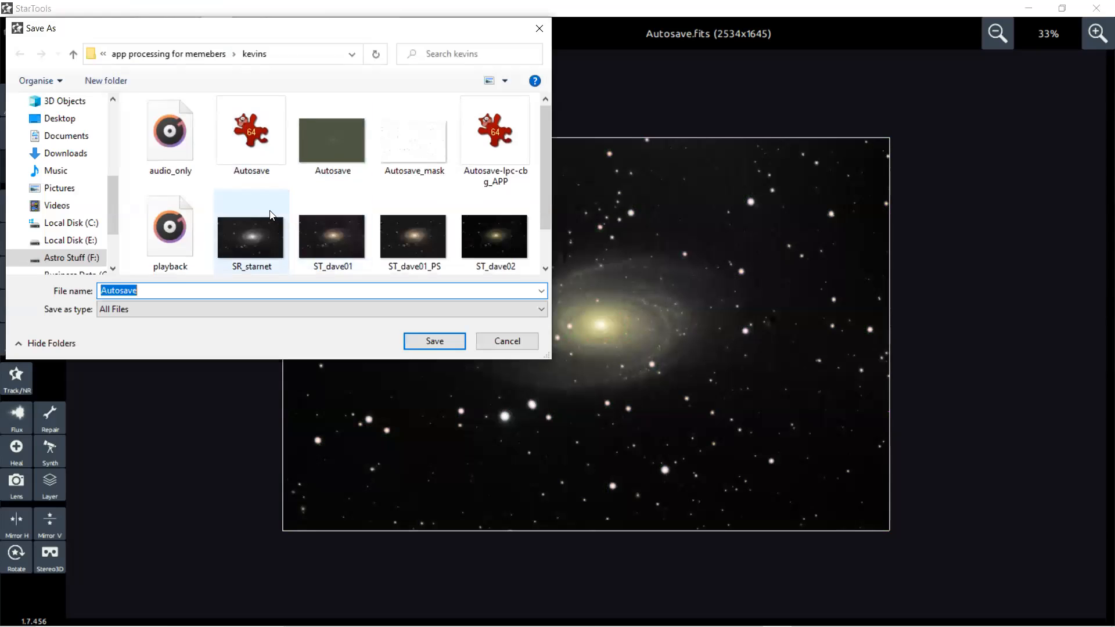
pyautogui.scroll(-1, 372, 244)
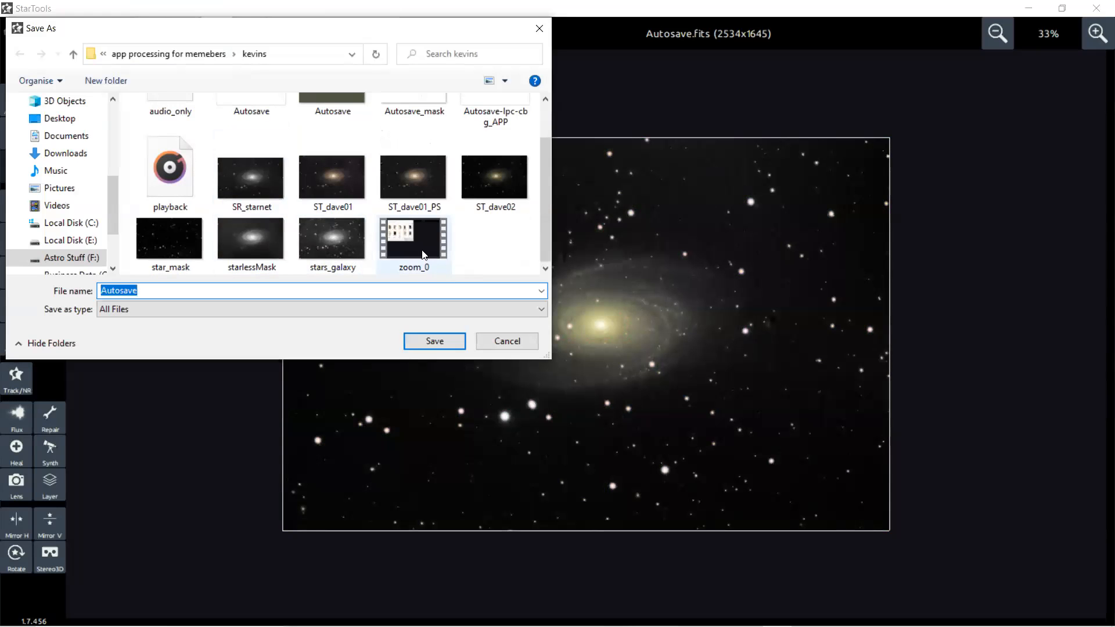
pyautogui.click(489, 185)
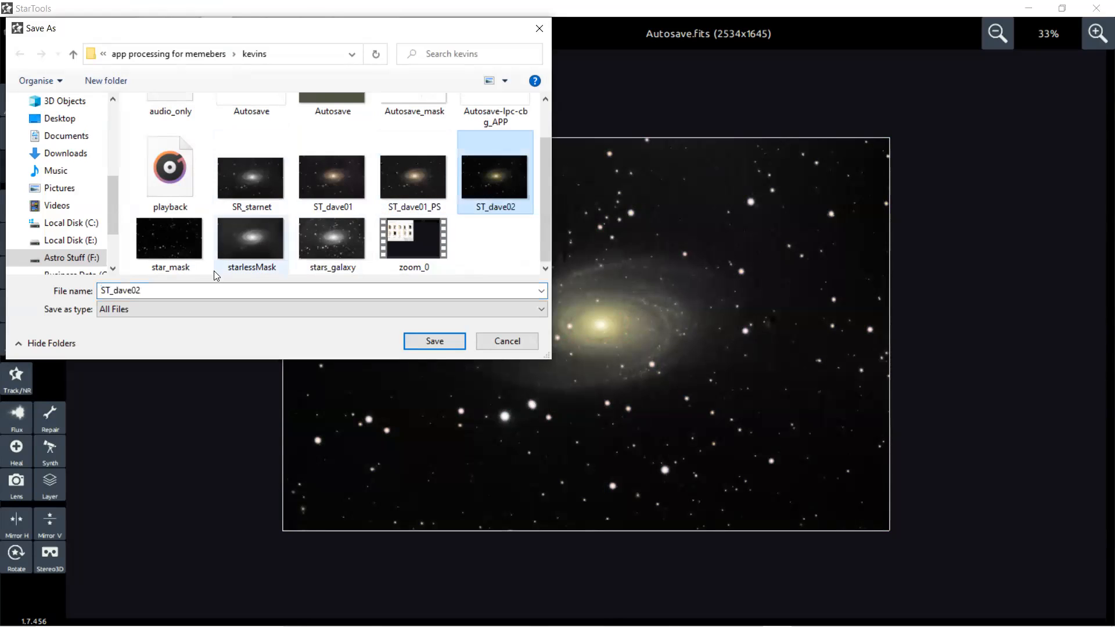
pyautogui.click(177, 288)
pyautogui.click(177, 288)
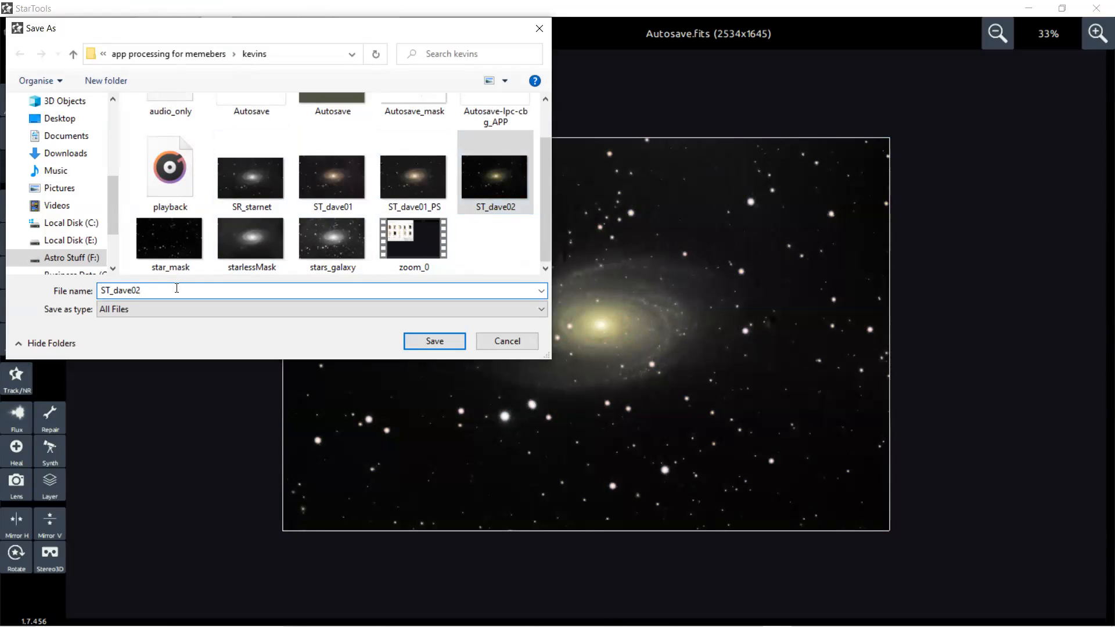
pyautogui.write('.tif')
pyautogui.click(177, 288)
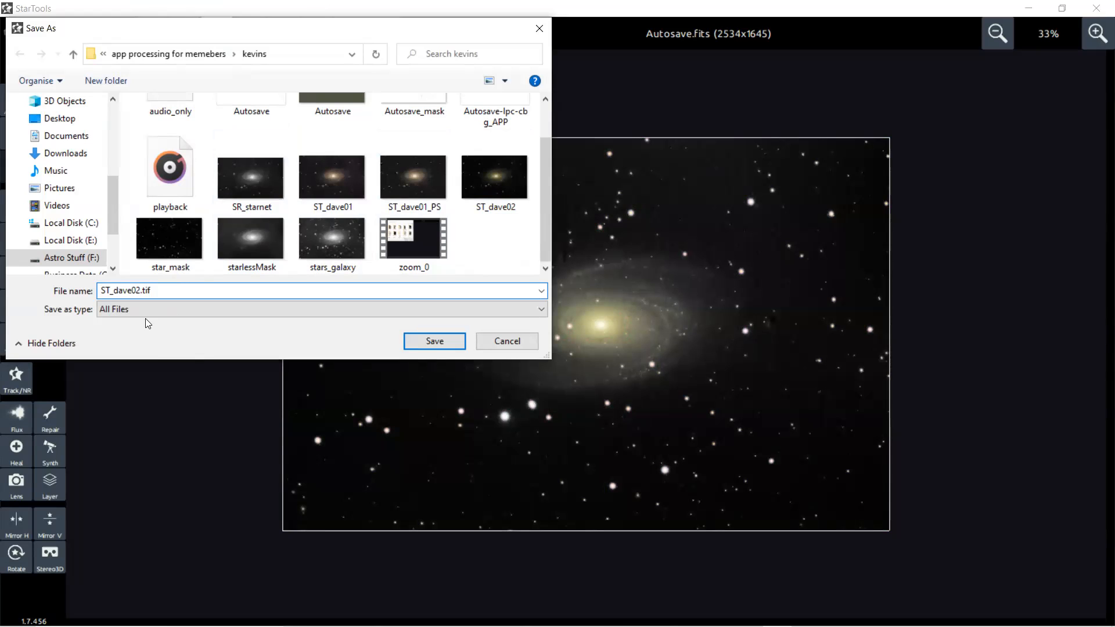
pyautogui.click(420, 345)
pyautogui.click(422, 355)
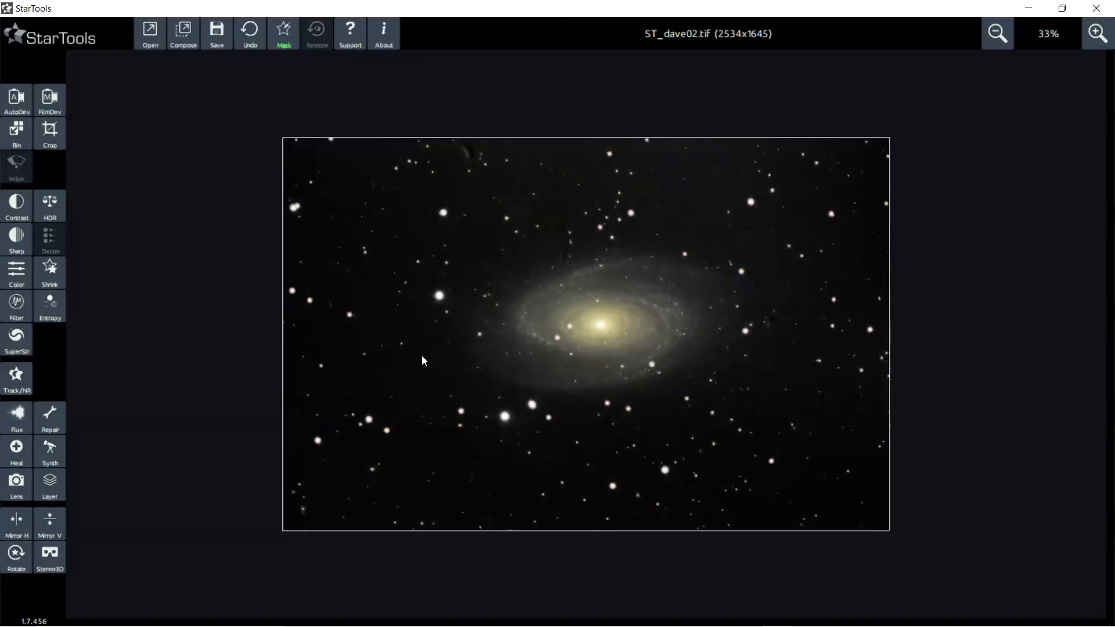